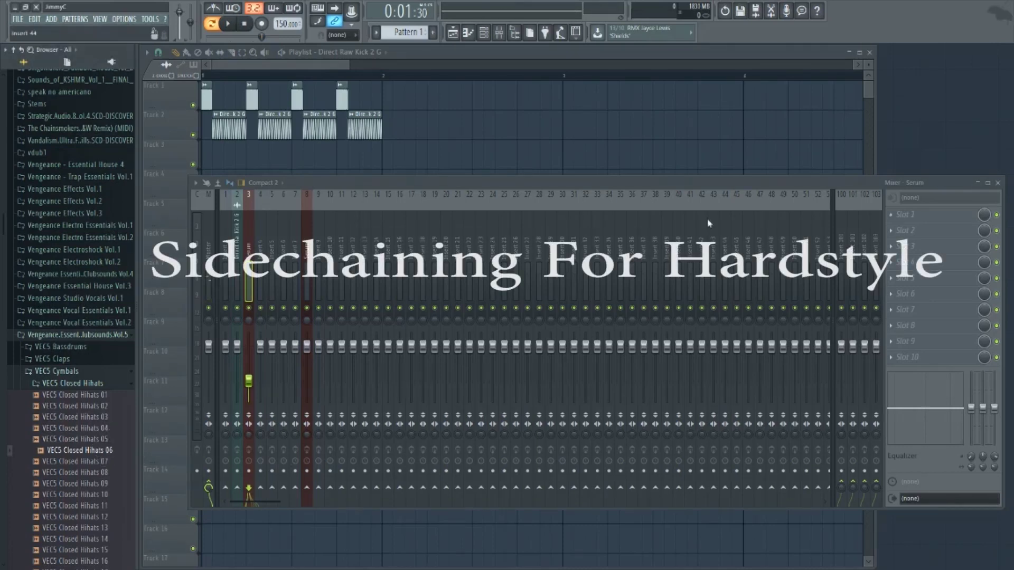
# Lower the Mixer window and preview the VEC5 Closed Hihats 05 sample
pyautogui.moveTo(369, 185); pyautogui.dragTo(377, 276)
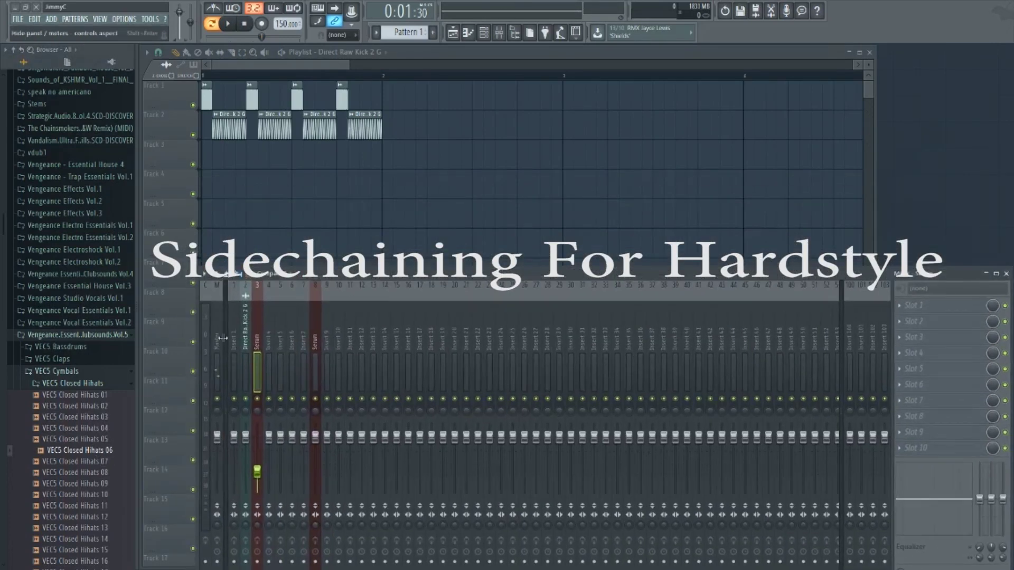
pyautogui.click(95, 439)
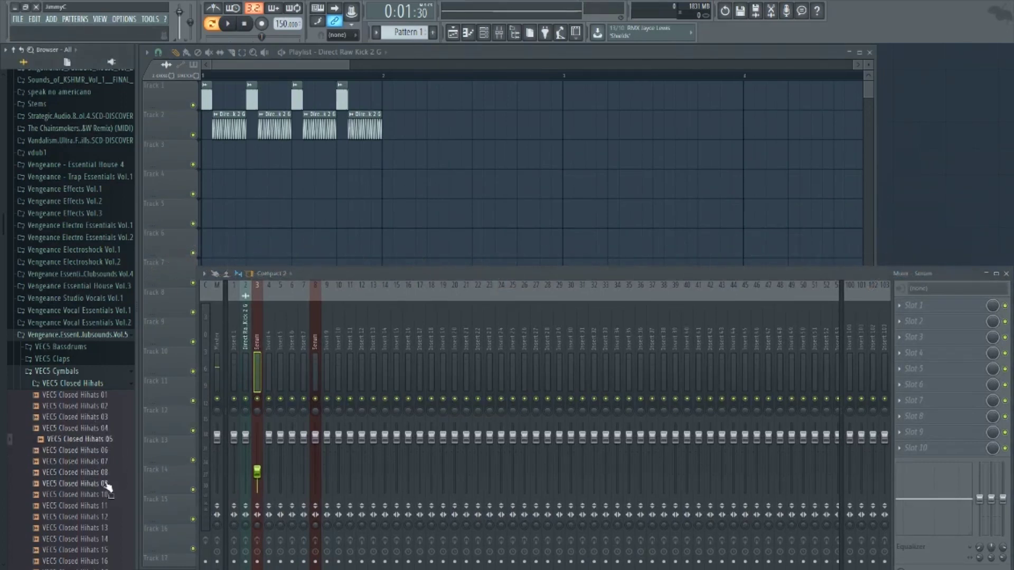
# Preview VEC5 Closed Hihats 07, then start song playback with the mixer in view
pyautogui.click(82, 462)
pyautogui.click(207, 80)
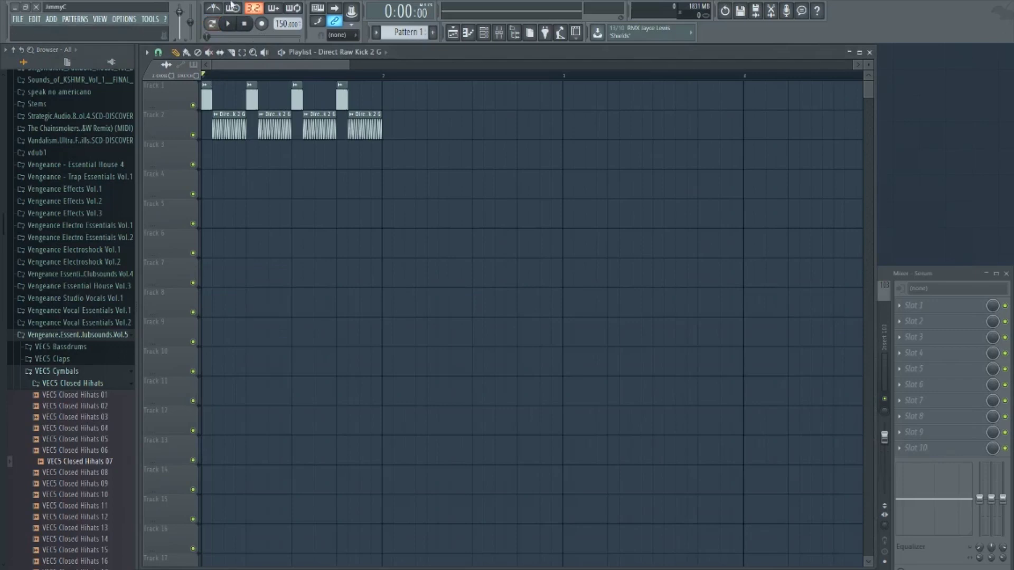
pyautogui.press('space')
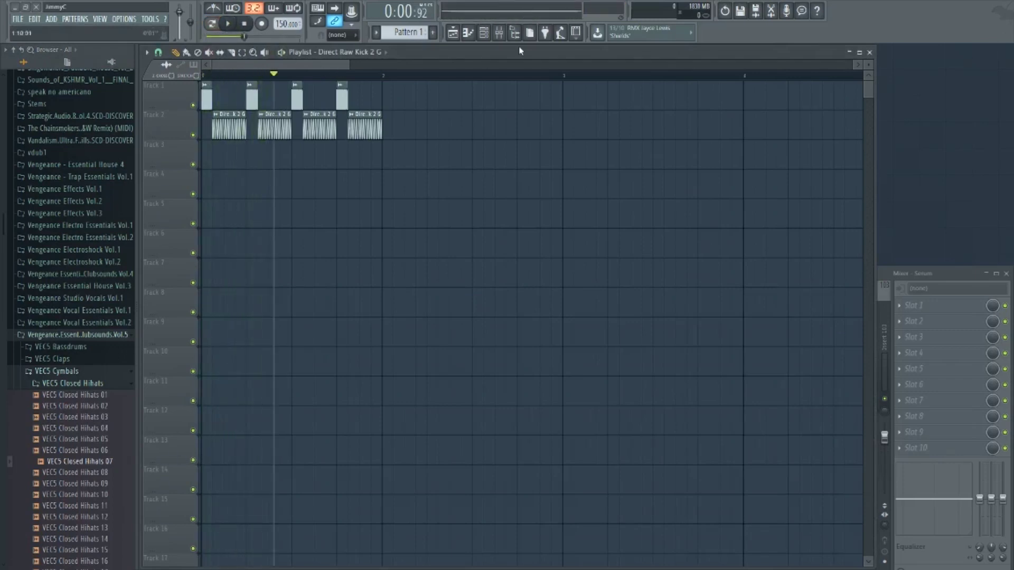
pyautogui.click(941, 275)
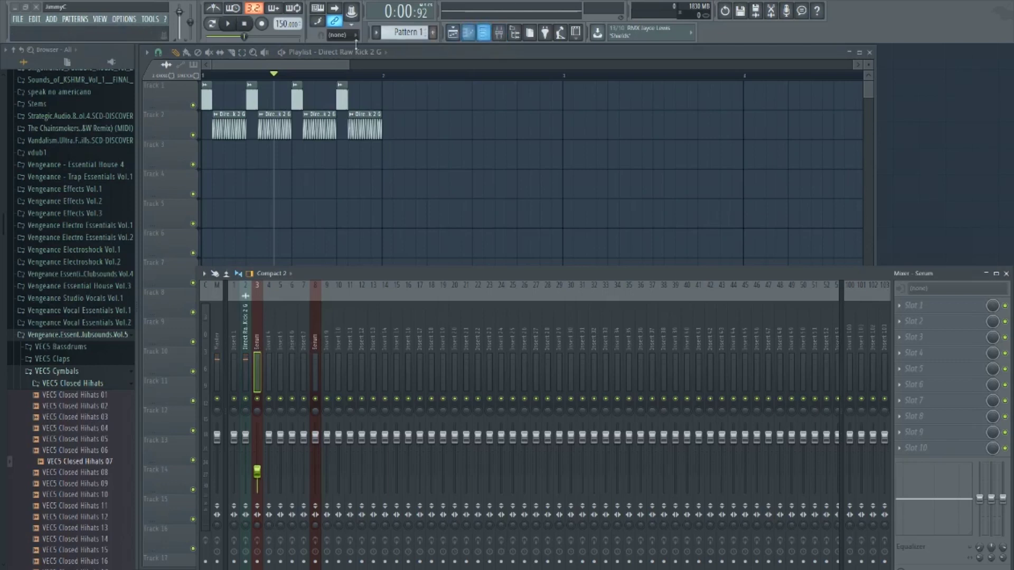
# Open the pattern in the piano roll, audition its note, and close it
pyautogui.click(468, 33)
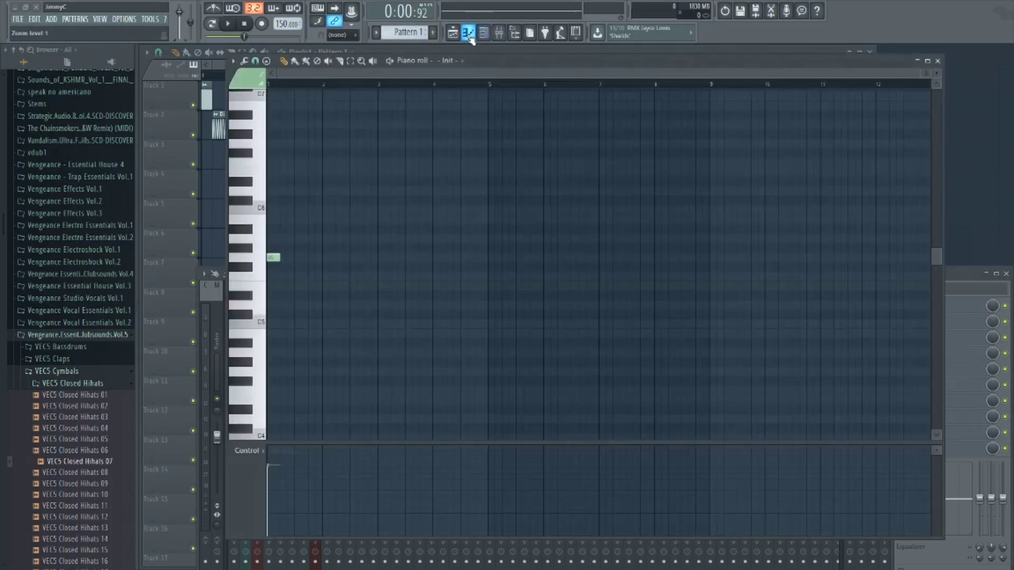
pyautogui.click(259, 257)
pyautogui.click(938, 61)
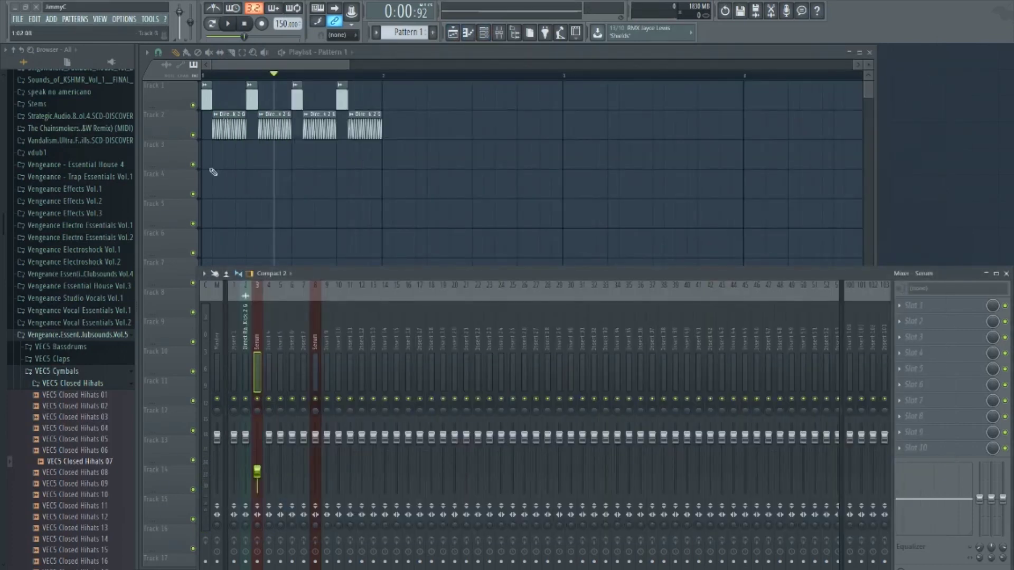
# Turn the Direct Raw Kick 2 G insert down to -5.8 dB and select the Serum insert
pyautogui.moveTo(325, 274); pyautogui.dragTo(309, 199)
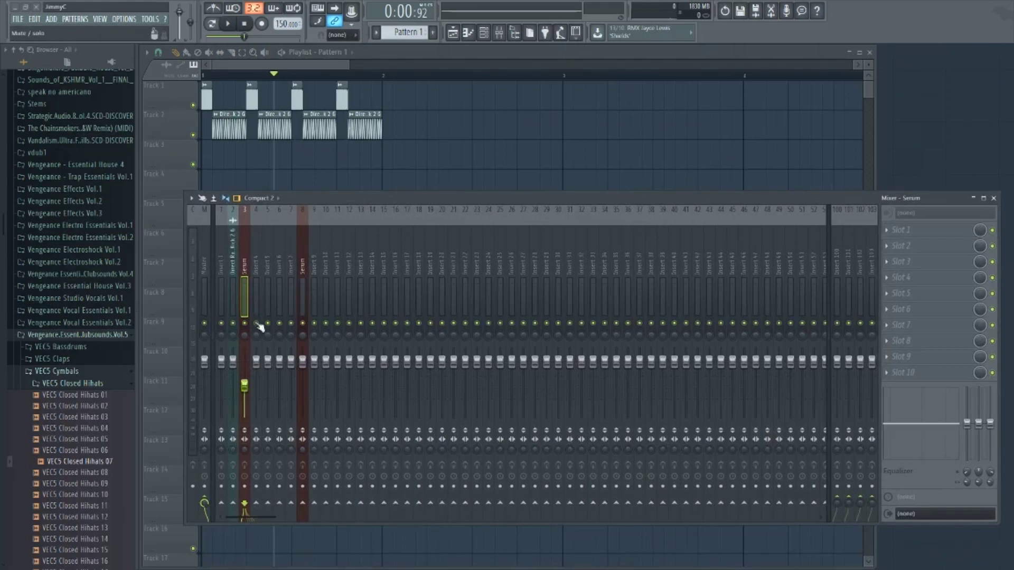
pyautogui.moveTo(232, 363); pyautogui.dragTo(232, 385)
pyautogui.click(245, 390)
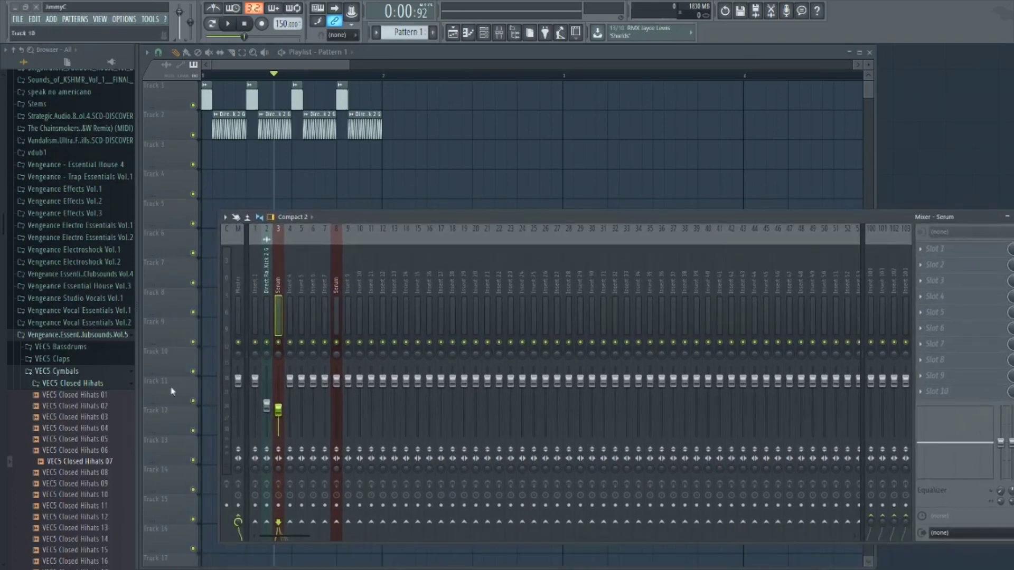
# Audition VEC5 Closed Hihats 06, 03 and 20 through 27 in the Browser
pyautogui.click(99, 451)
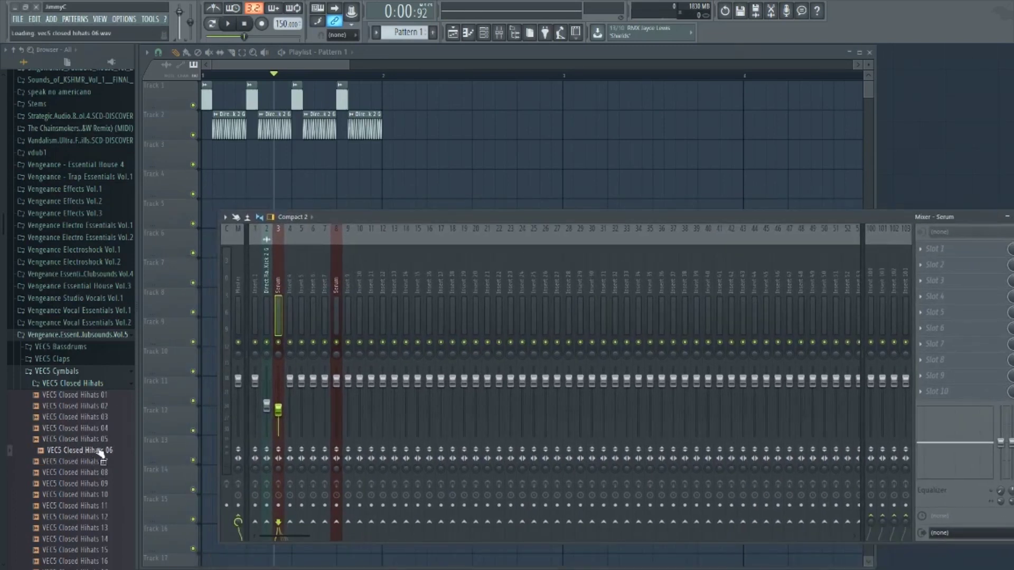
pyautogui.click(81, 417)
pyautogui.scroll(-6, 79, 465)
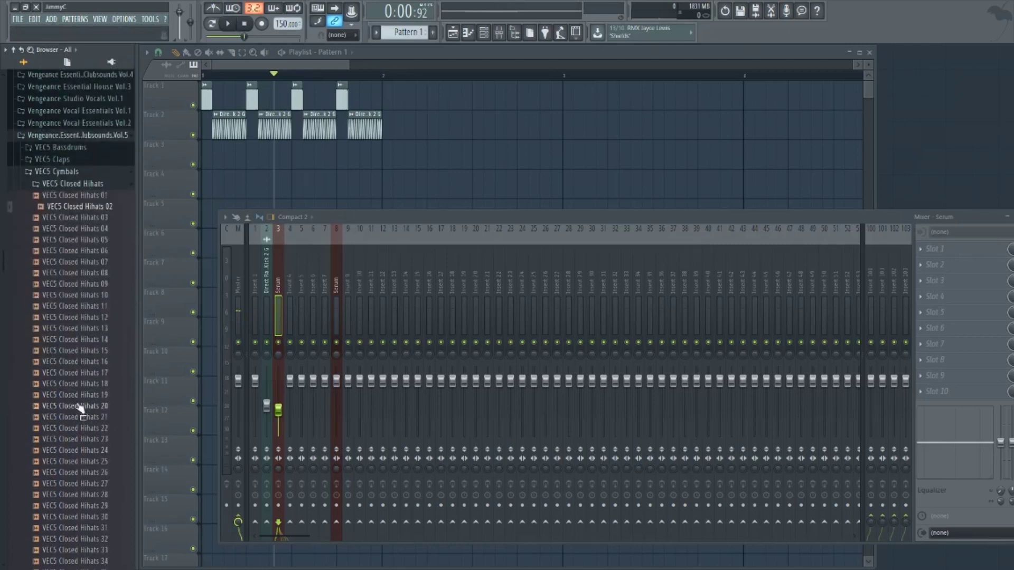
pyautogui.click(87, 406)
pyautogui.click(87, 417)
pyautogui.click(89, 429)
pyautogui.click(82, 440)
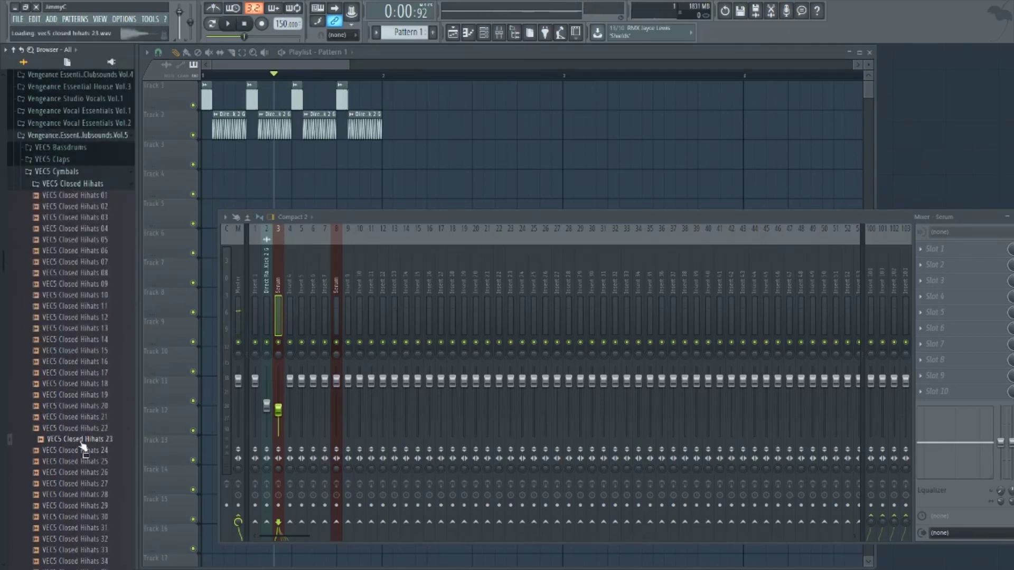
pyautogui.click(83, 451)
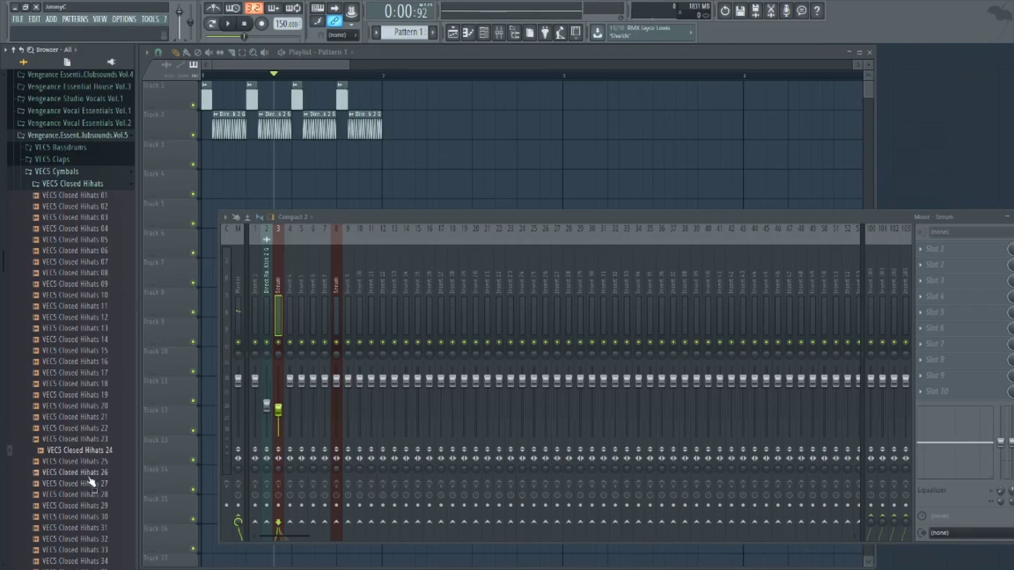
pyautogui.click(88, 462)
pyautogui.click(84, 473)
pyautogui.click(85, 484)
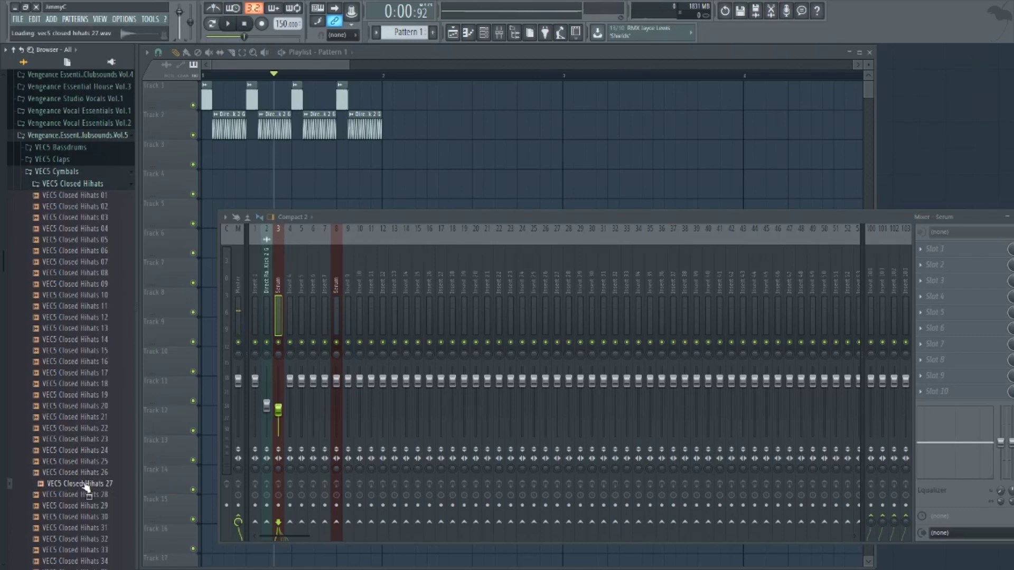
# Place VEC5 Closed Hihats 12 at the start of Track 3, replacing Hihats 27
pyautogui.moveTo(85, 485); pyautogui.dragTo(229, 154)
pyautogui.scroll(5, 229, 157)
pyautogui.click(86, 296)
pyautogui.click(69, 308)
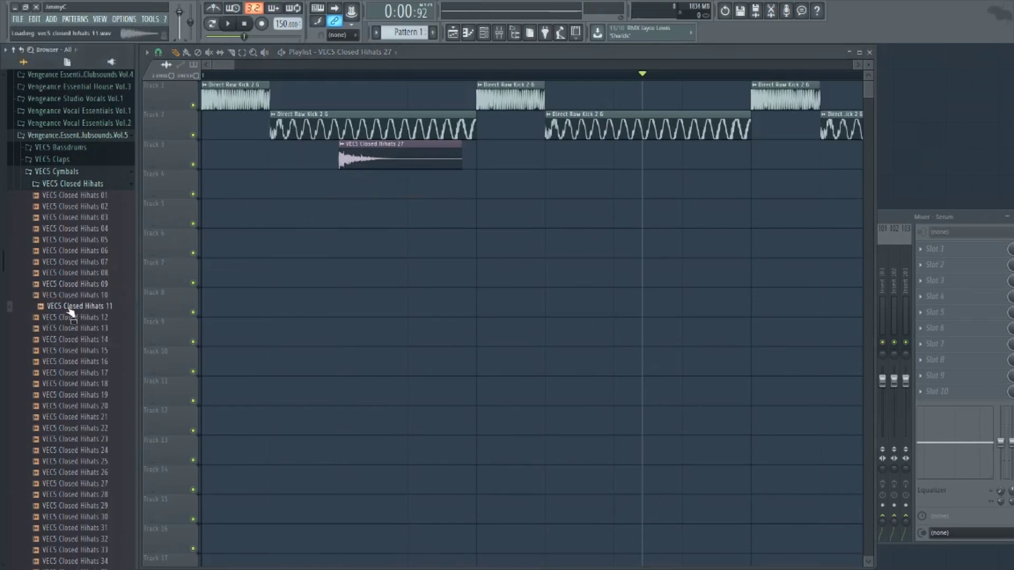
pyautogui.moveTo(70, 316); pyautogui.dragTo(248, 150)
pyautogui.moveTo(230, 62); pyautogui.dragTo(203, 61)
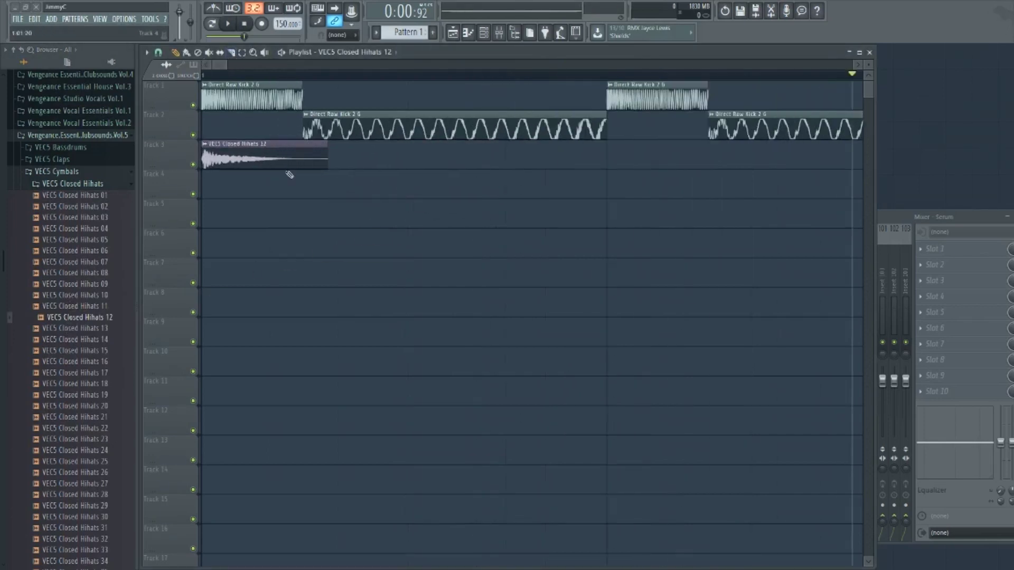
# Route the VEC5 Closed Hihats 12 channel to free mixer insert 4 and preview the sample
pyautogui.doubleClick(233, 158)
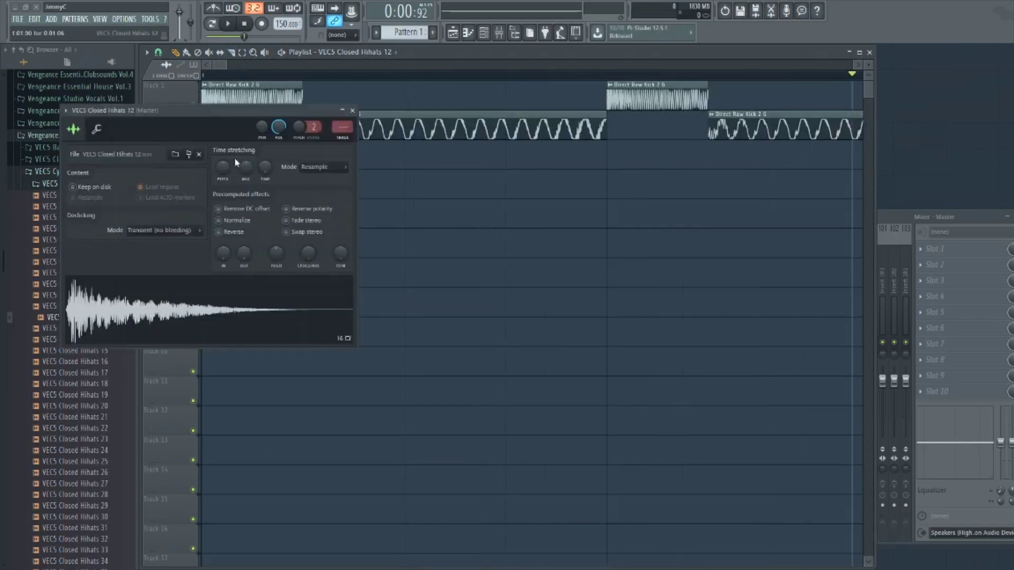
pyautogui.moveTo(300, 111); pyautogui.dragTo(526, 131)
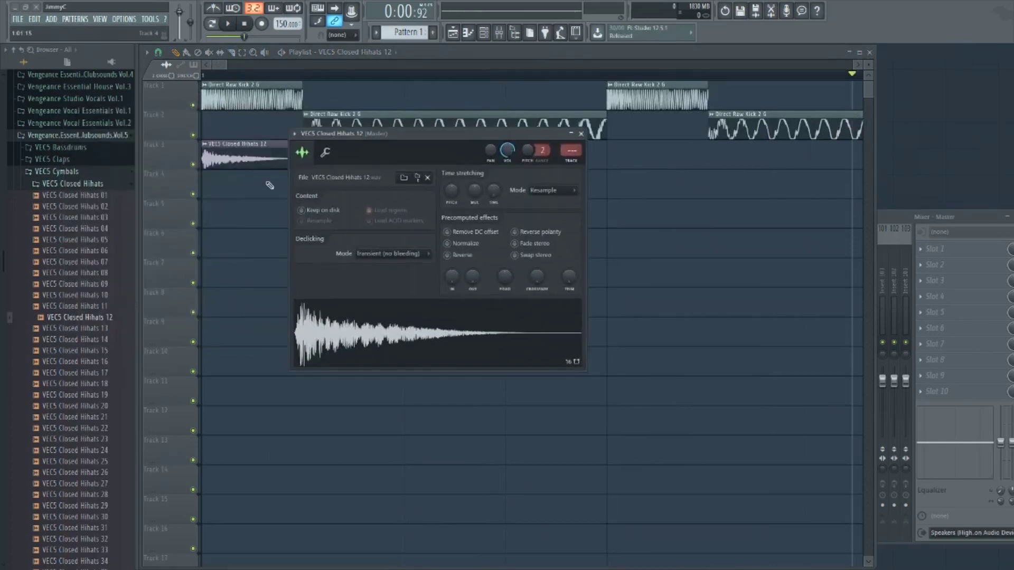
pyautogui.click(294, 133)
pyautogui.click(589, 166)
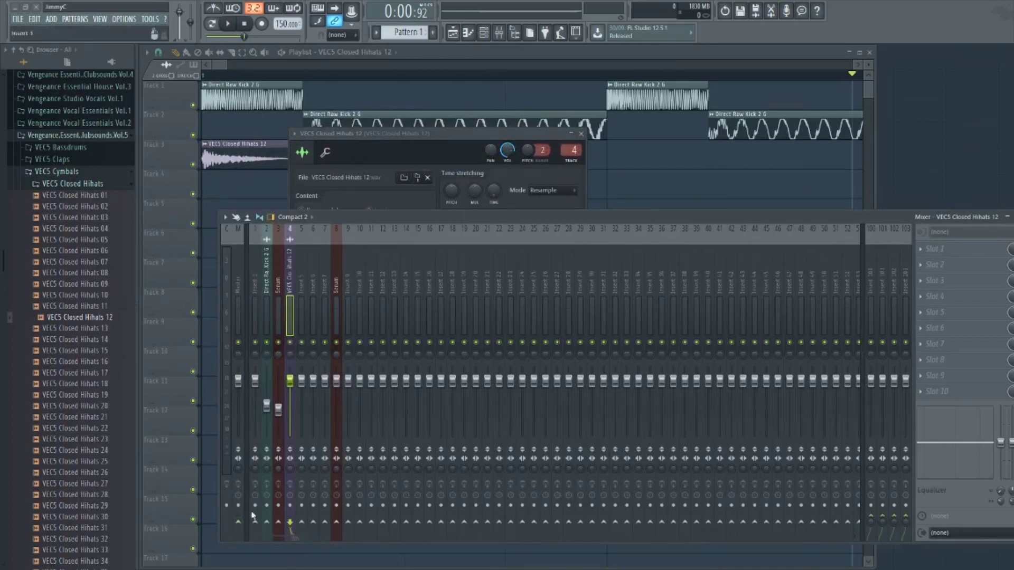
pyautogui.moveTo(369, 220); pyautogui.dragTo(331, 227)
pyautogui.moveTo(338, 133); pyautogui.dragTo(337, 105)
pyautogui.click(348, 320)
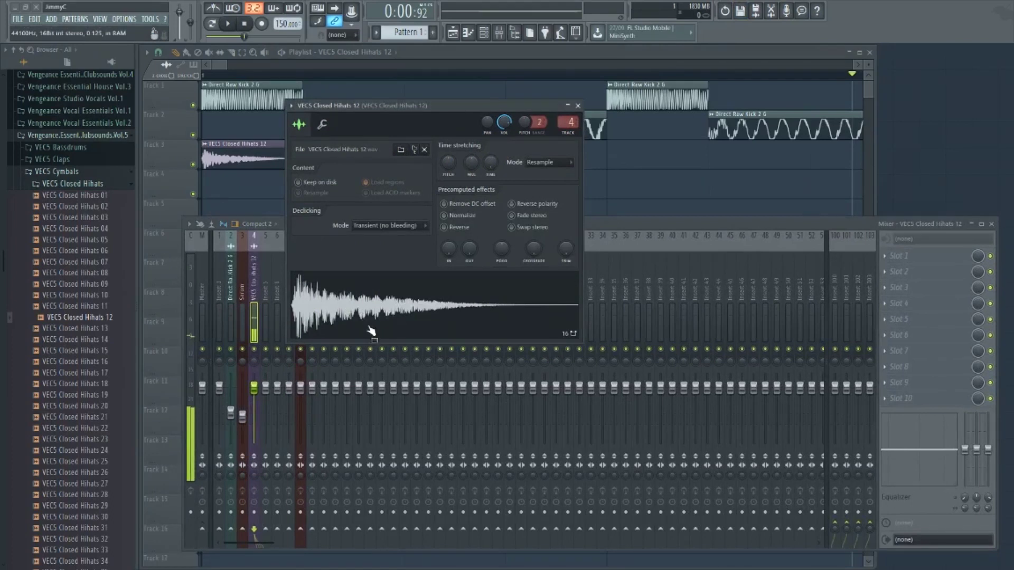
pyautogui.click(579, 107)
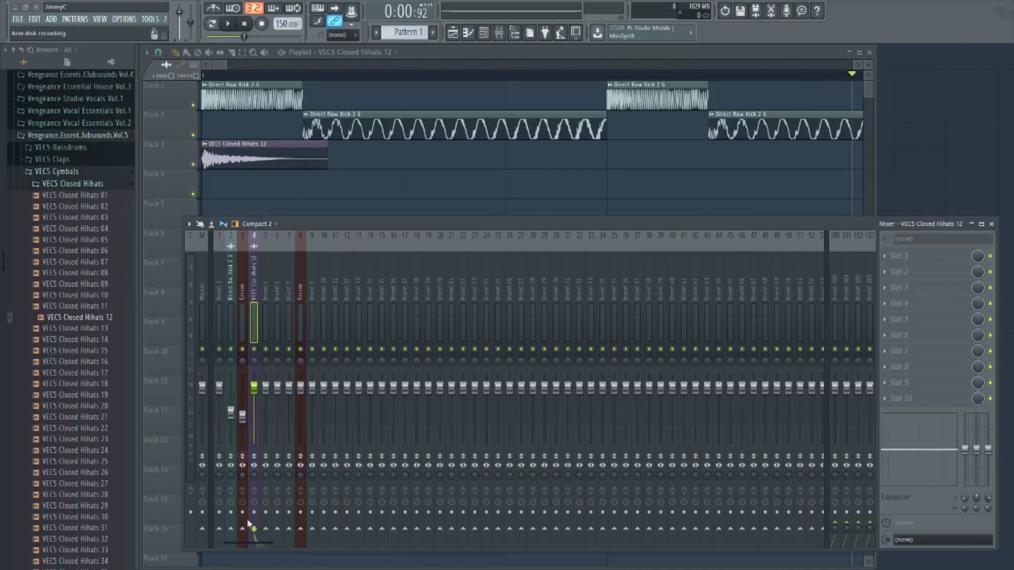
# Sidechain the hi-hat insert 4 to the Serum mixer track
pyautogui.rightClick(253, 540)
pyautogui.click(282, 542)
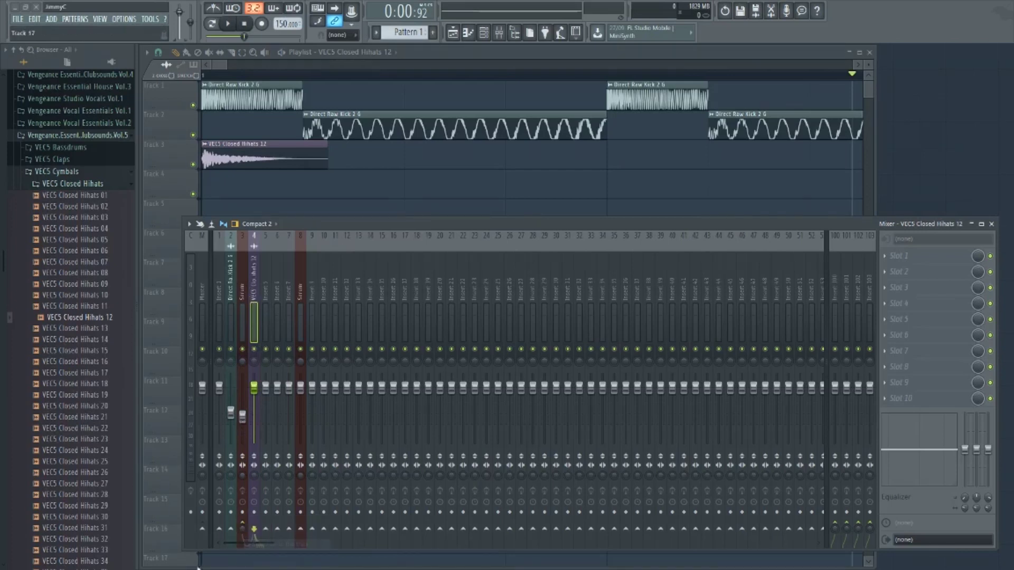
pyautogui.click(245, 305)
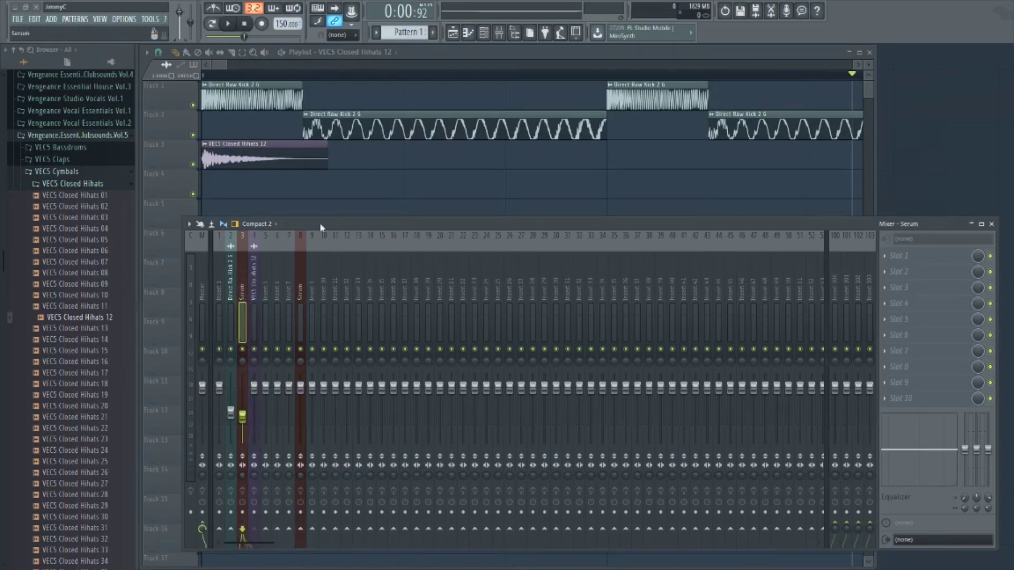
pyautogui.moveTo(346, 230); pyautogui.dragTo(317, 179)
# Load FabFilter Pro-C 2 into an empty effect slot on the Serum insert
pyautogui.click(875, 344)
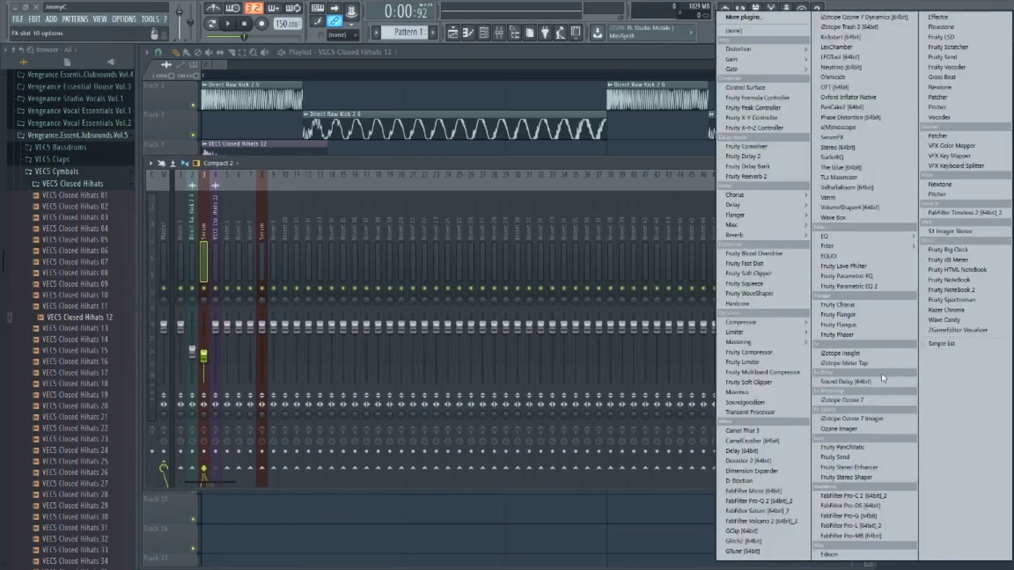
pyautogui.click(878, 497)
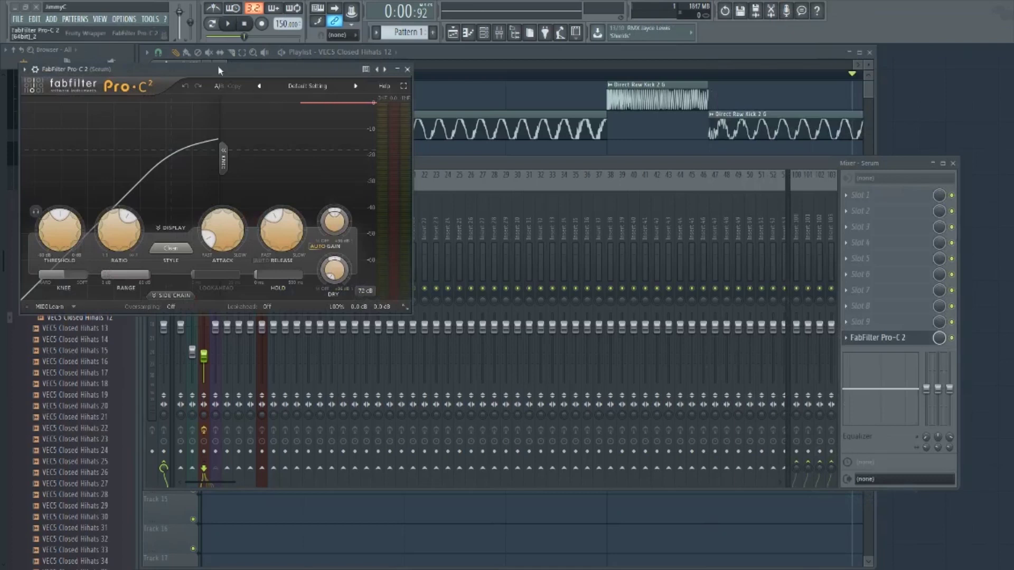
pyautogui.moveTo(217, 68); pyautogui.dragTo(587, 193)
pyautogui.click(411, 197)
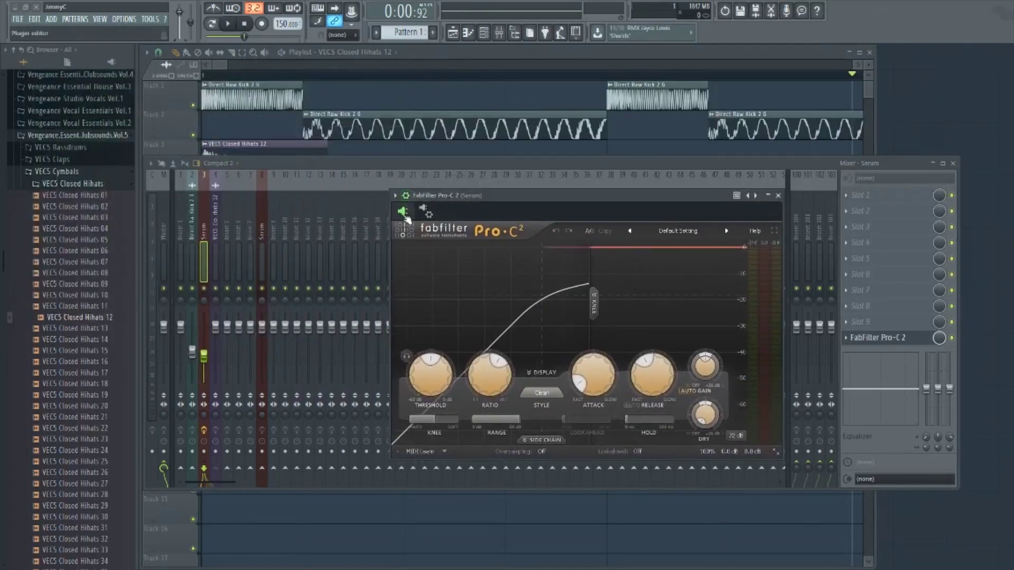
pyautogui.moveTo(522, 197); pyautogui.dragTo(385, 146)
# Set Pro-C 2's Stereo Side Chain input to VEC5 Closed Hihats 12
pyautogui.click(288, 161)
pyautogui.click(305, 182)
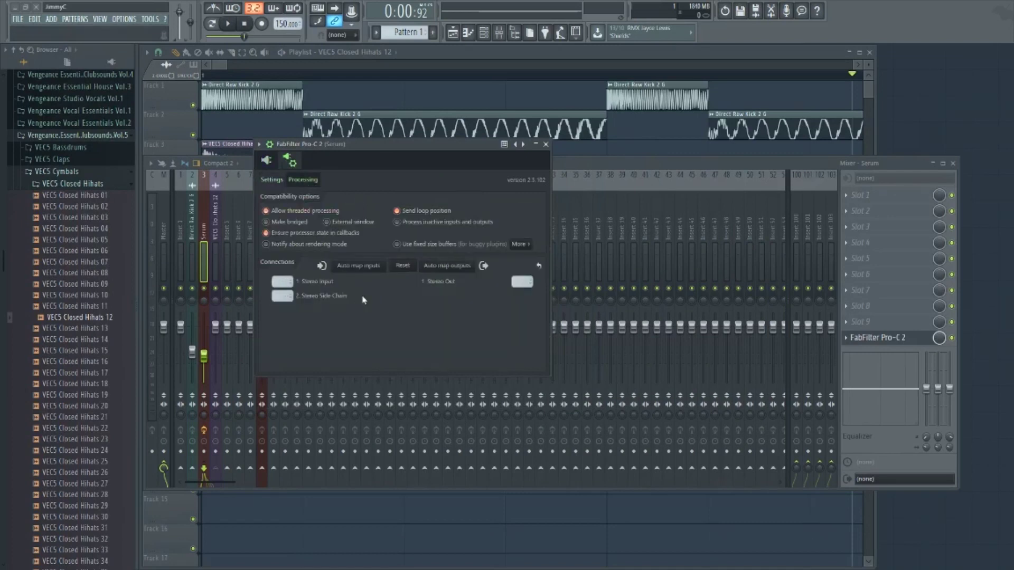
pyautogui.click(283, 297)
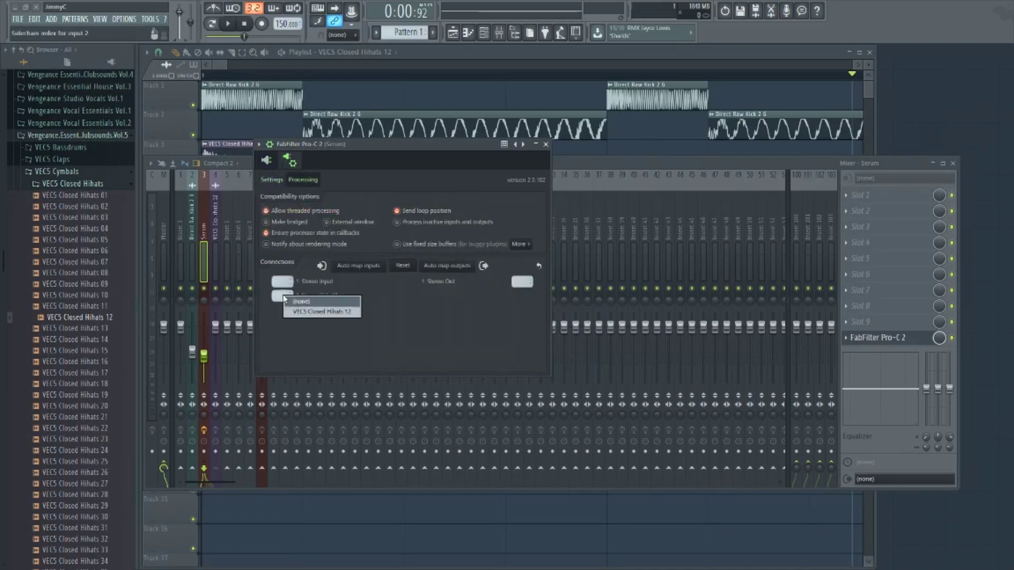
pyautogui.click(333, 312)
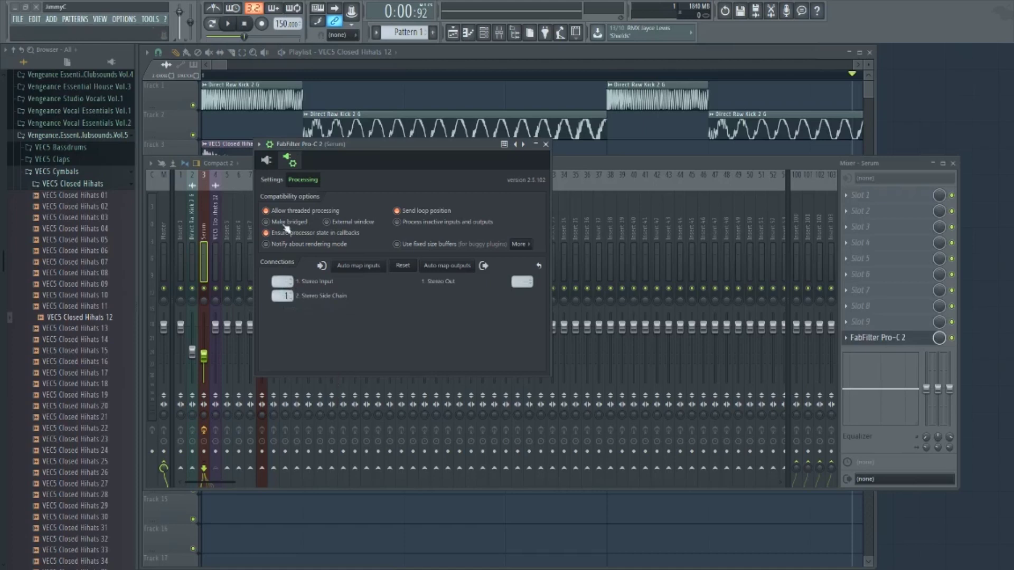
pyautogui.click(266, 161)
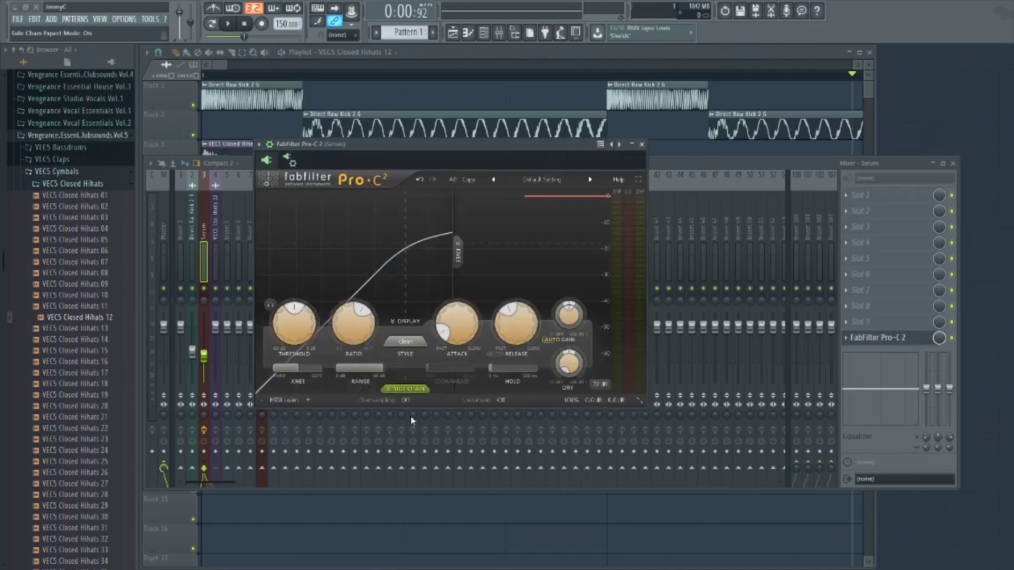
# Switch Pro-C 2 to its external side-chain input and rearrange the windows
pyautogui.click(408, 389)
pyautogui.click(294, 404)
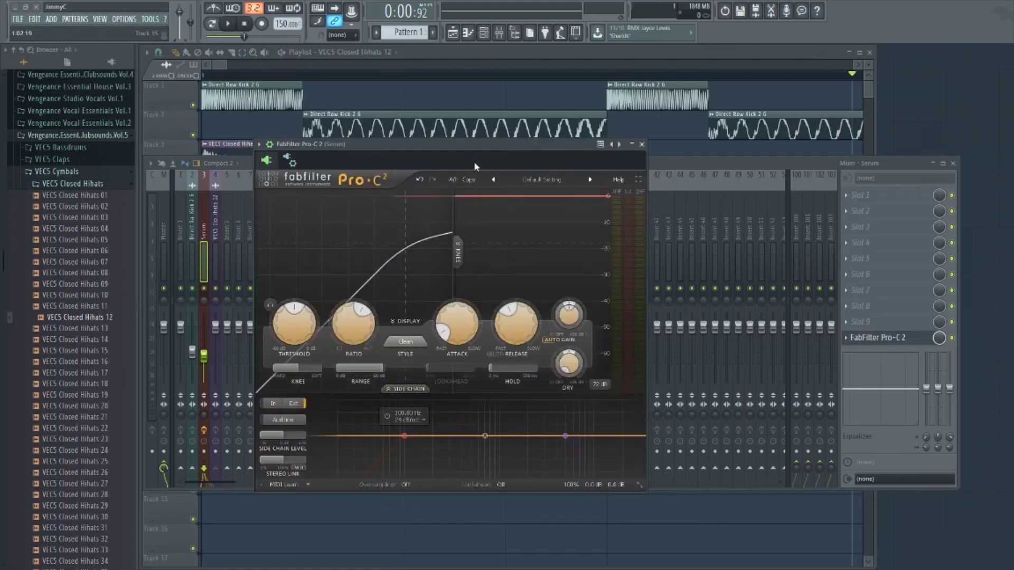
pyautogui.moveTo(476, 164); pyautogui.dragTo(481, 117)
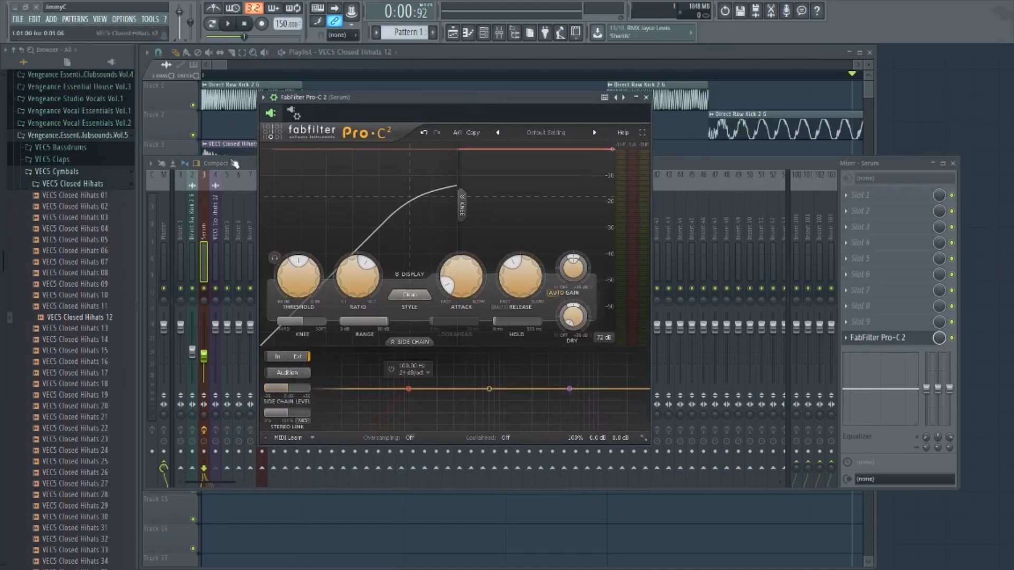
pyautogui.moveTo(317, 97); pyautogui.dragTo(435, 96)
pyautogui.moveTo(285, 169); pyautogui.dragTo(291, 204)
pyautogui.click(274, 156)
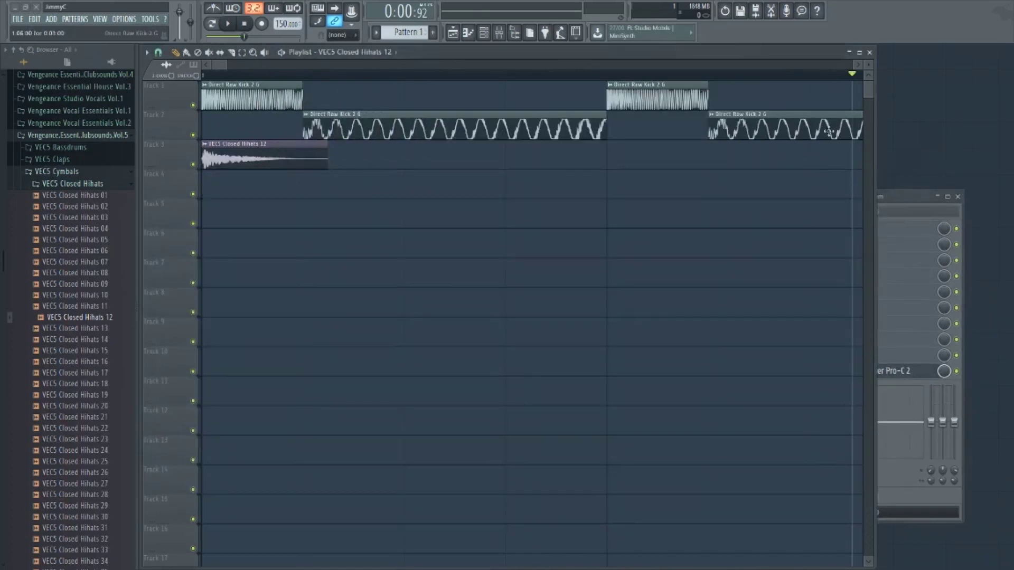
pyautogui.click(910, 373)
pyautogui.click(911, 373)
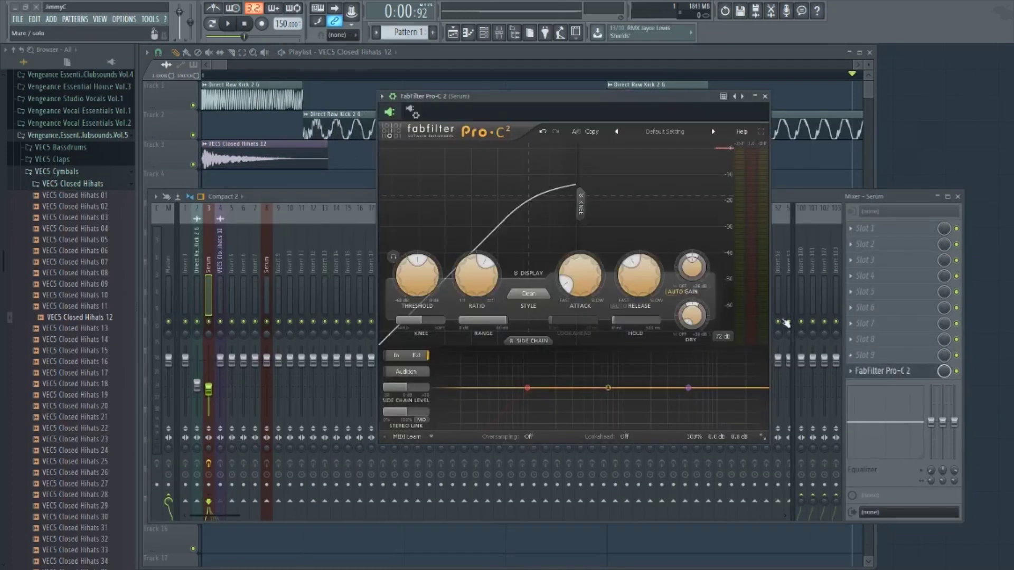
# Show the hi-hat sampler settings alongside Serum's Pro-C 2 compressor
pyautogui.doubleClick(219, 155)
pyautogui.click(896, 376)
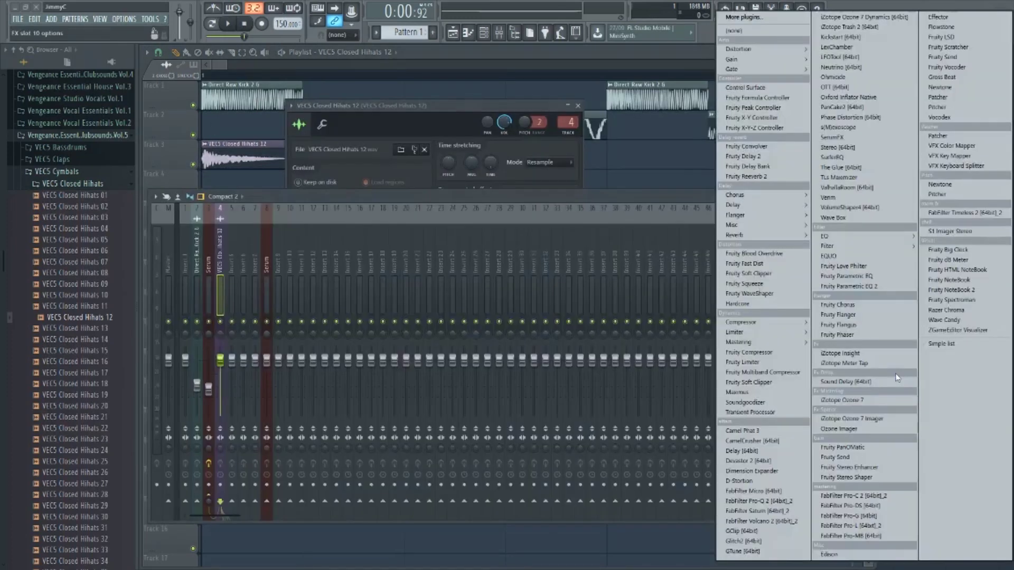
pyautogui.moveTo(652, 198); pyautogui.dragTo(612, 248)
pyautogui.click(173, 333)
pyautogui.moveTo(408, 252); pyautogui.dragTo(450, 261)
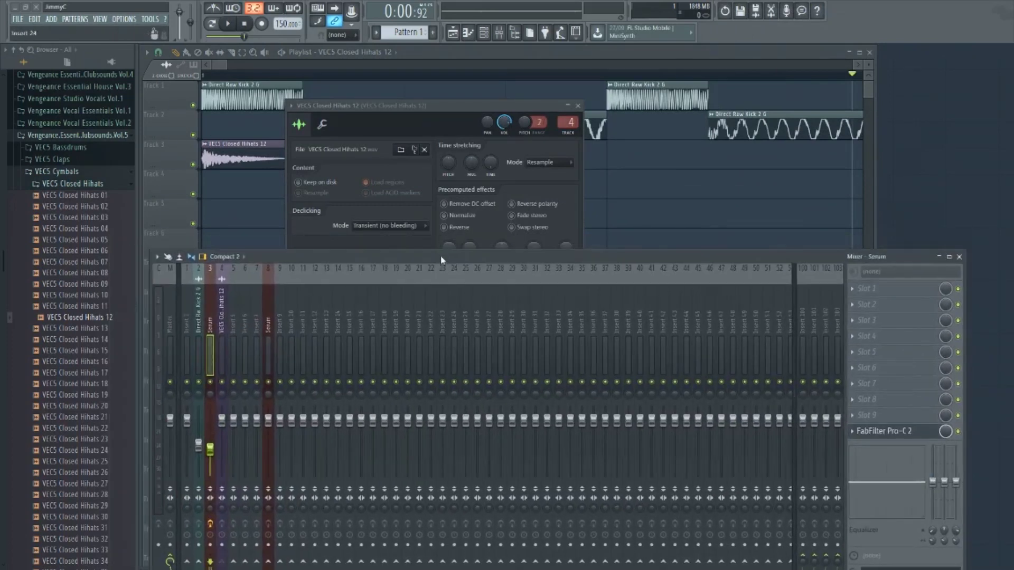
pyautogui.click(903, 435)
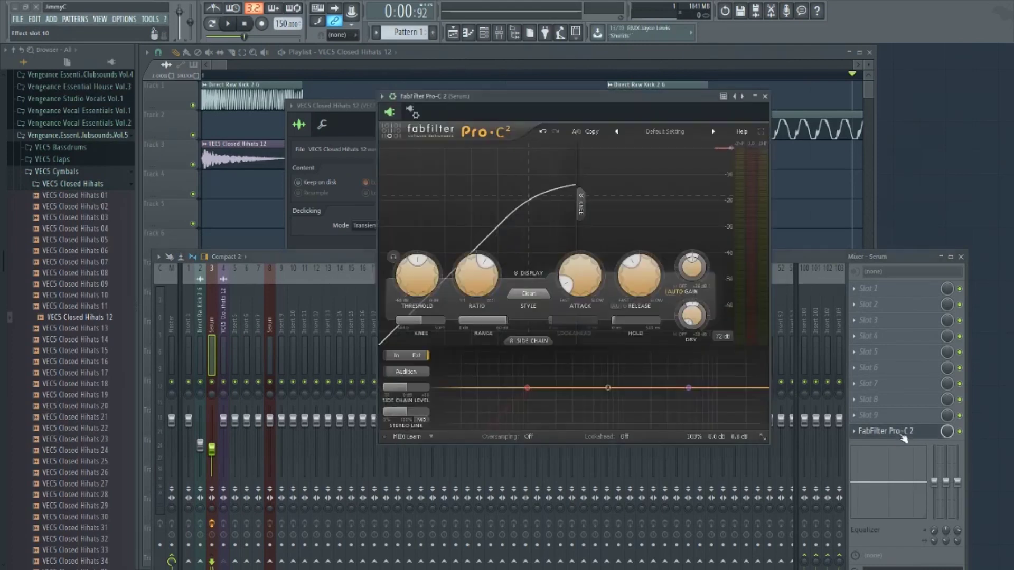
pyautogui.moveTo(564, 106); pyautogui.dragTo(772, 158)
pyautogui.moveTo(455, 110); pyautogui.dragTo(429, 218)
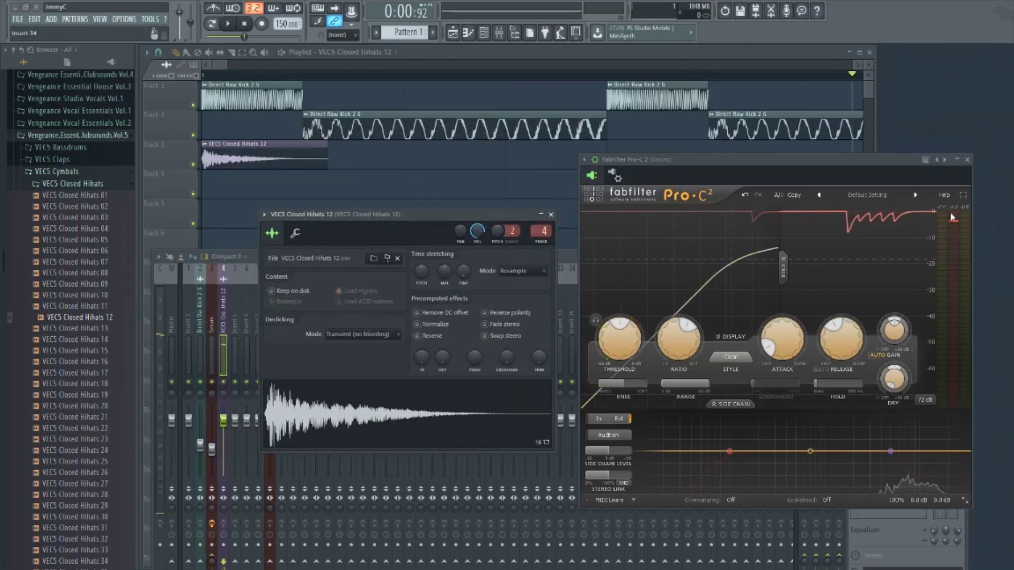
# Trigger several hi-hat hits to watch Pro-C 2 duck, then close the sampler
pyautogui.click(399, 408)
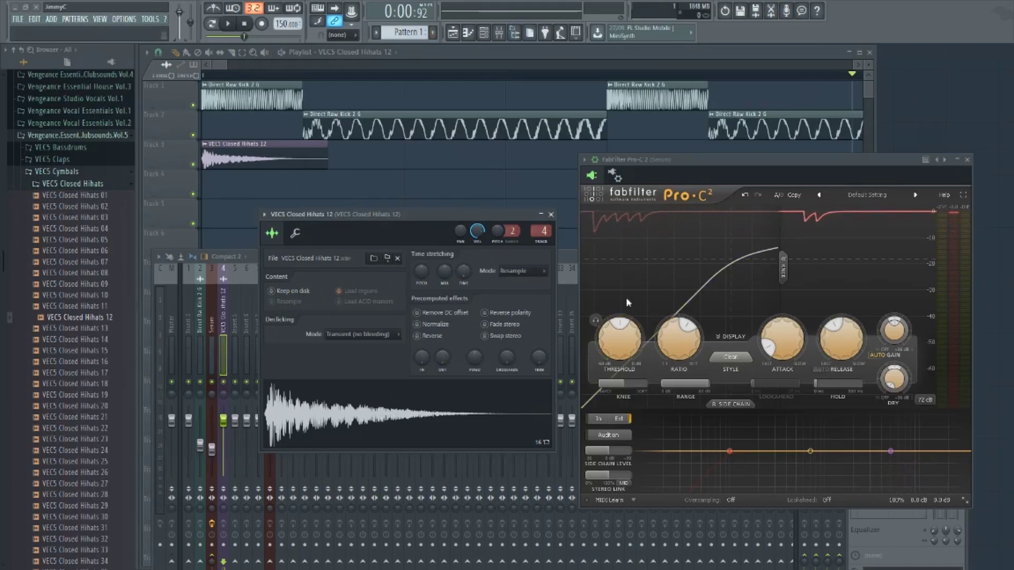
pyautogui.click(351, 408)
pyautogui.click(383, 413)
pyautogui.click(384, 414)
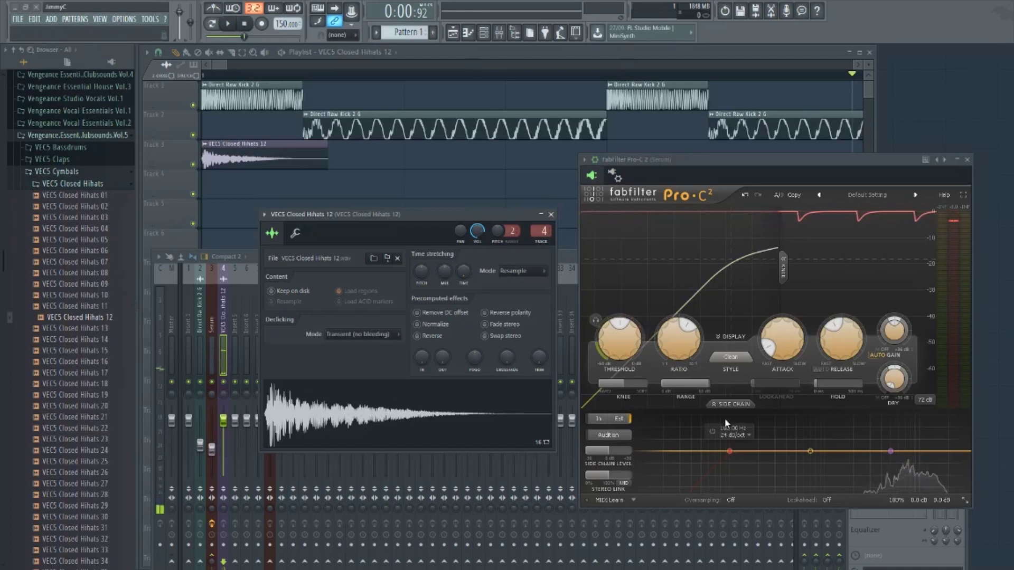
pyautogui.click(386, 415)
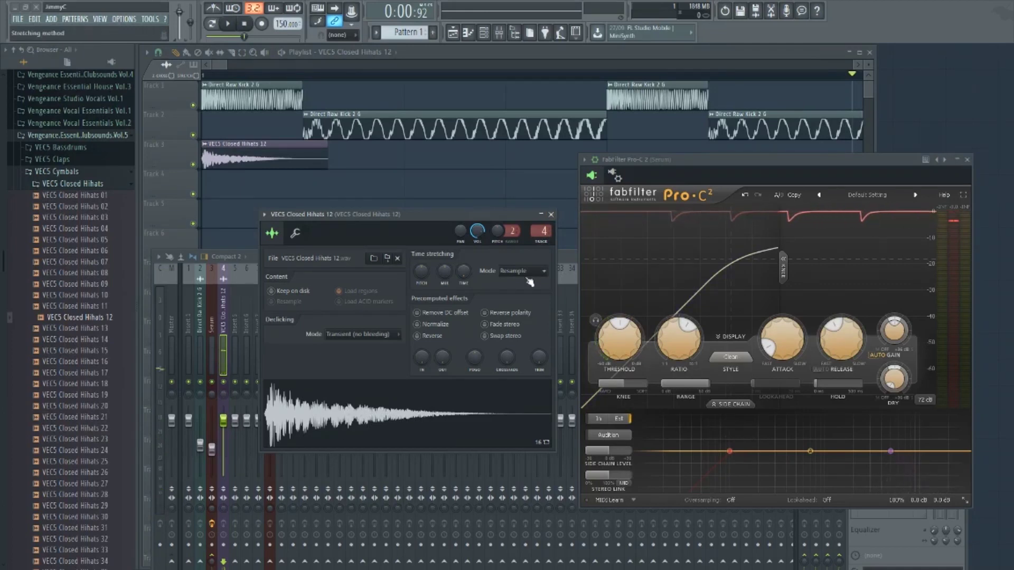
pyautogui.click(550, 215)
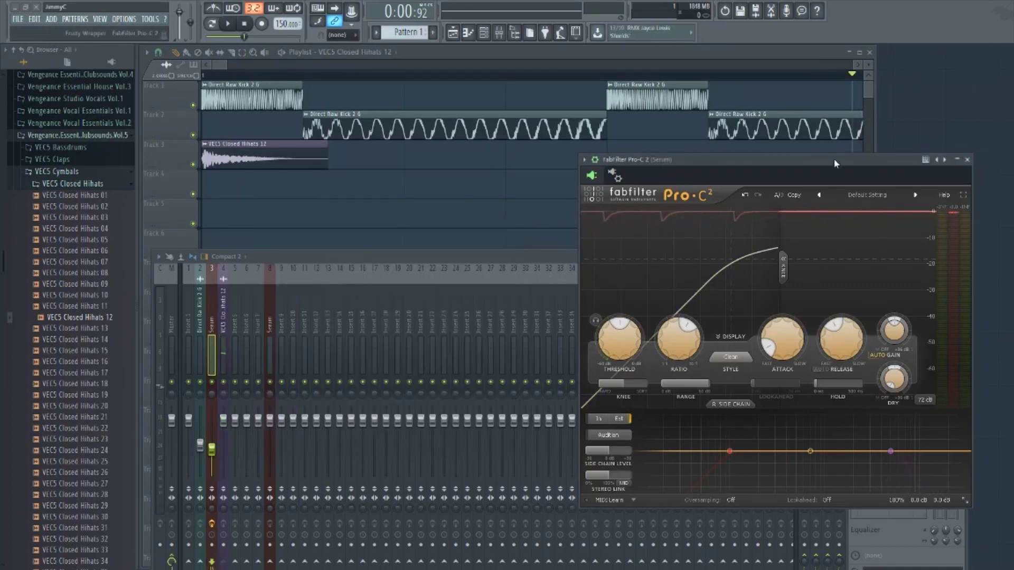
# Turn off Pro-C 2's Auto Gain and return to the playlist
pyautogui.moveTo(835, 160); pyautogui.dragTo(718, 138)
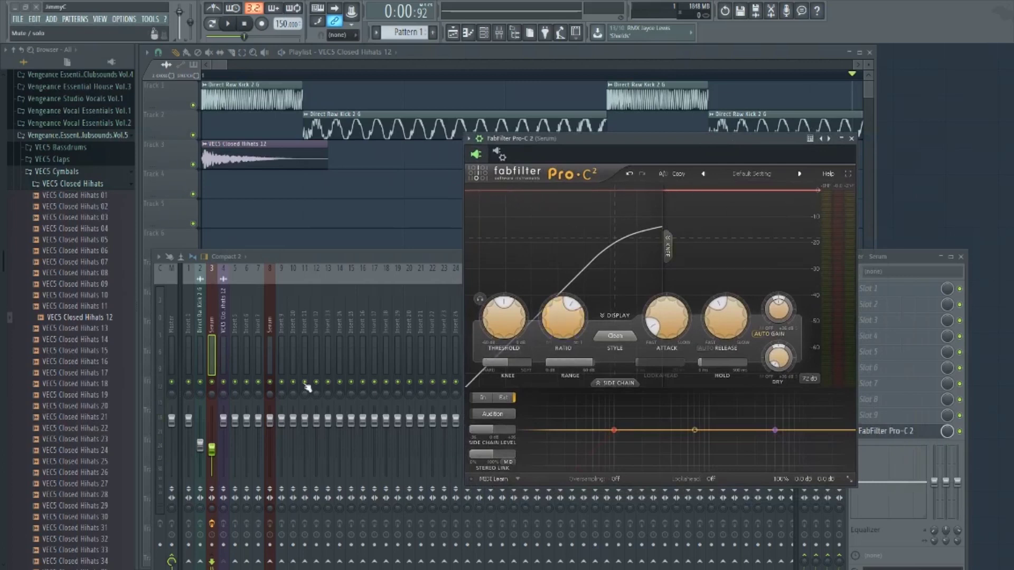
pyautogui.click(762, 333)
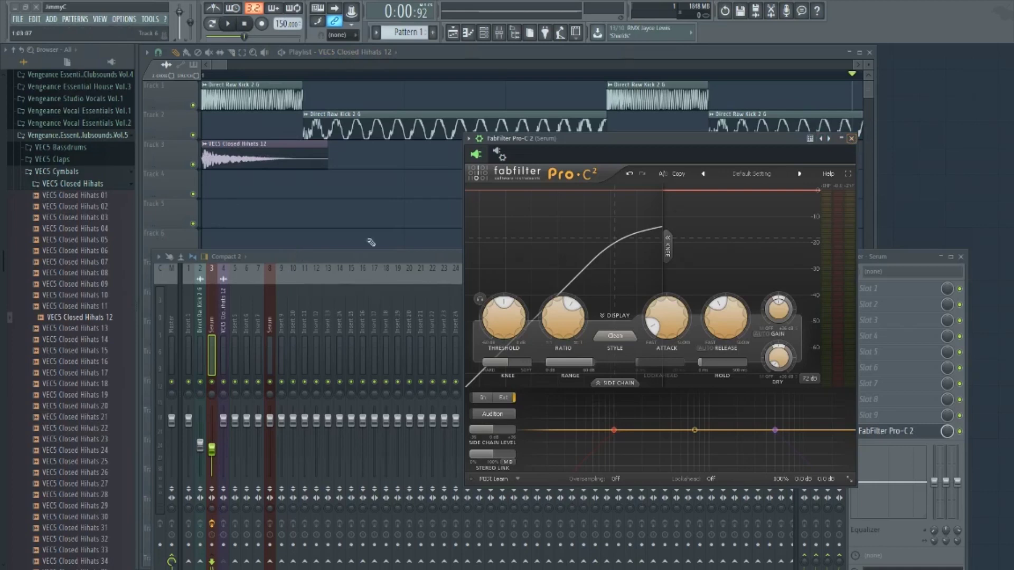
pyautogui.click(453, 33)
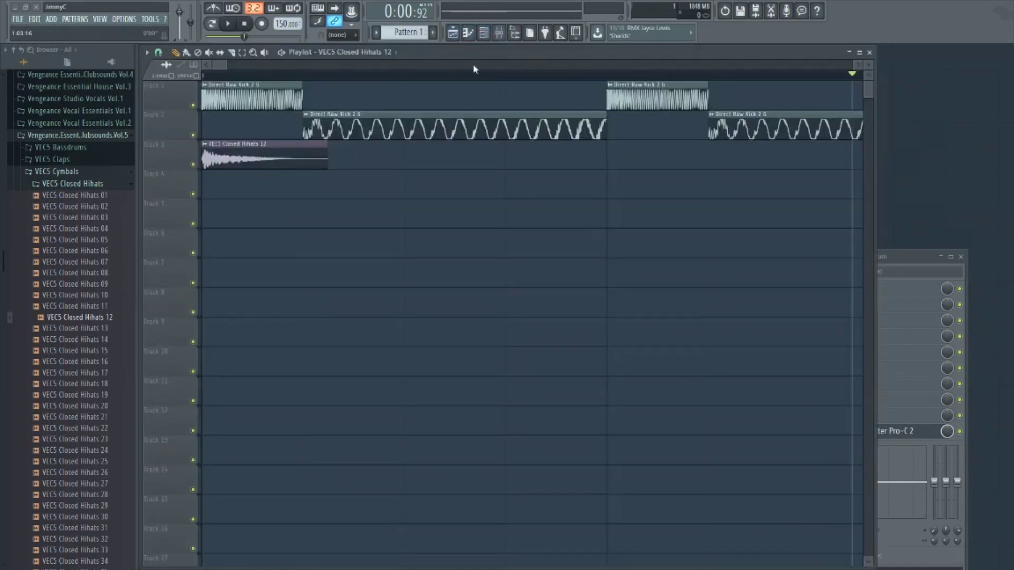
# In the Init channel's piano roll, enter six notes: two long ones, then four short
pyautogui.click(483, 33)
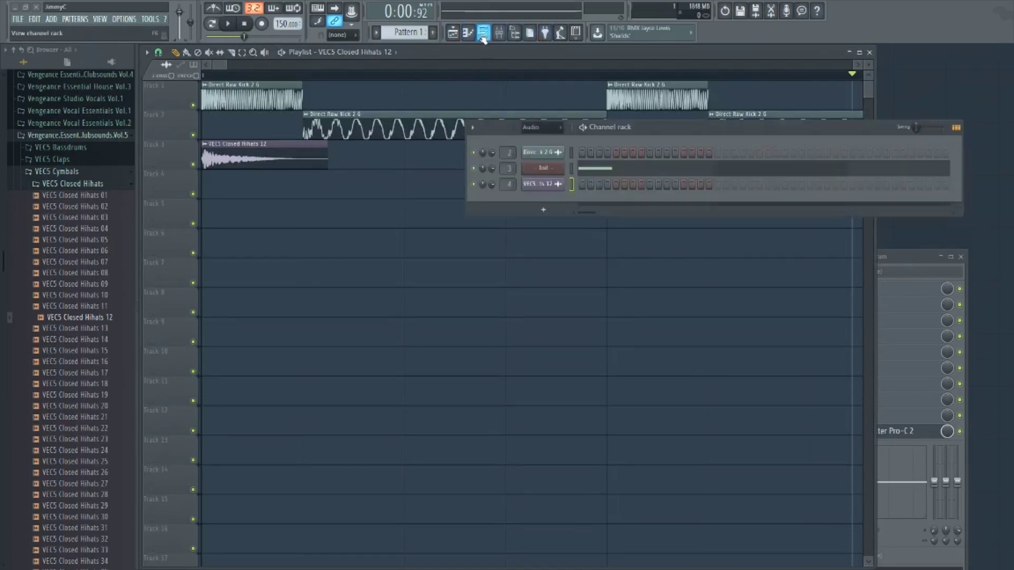
pyautogui.rightClick(543, 168)
pyautogui.click(583, 167)
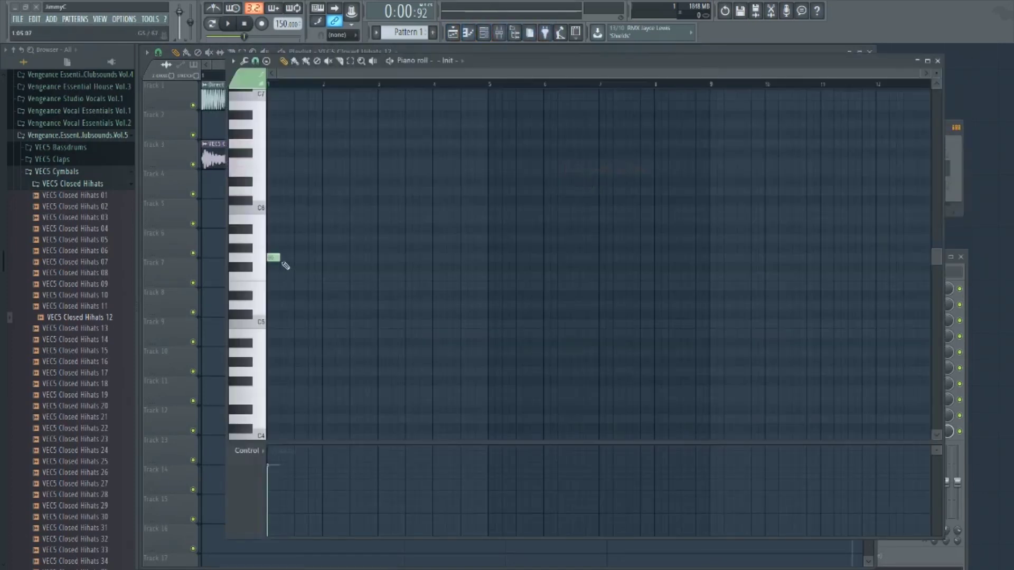
pyautogui.click(300, 258)
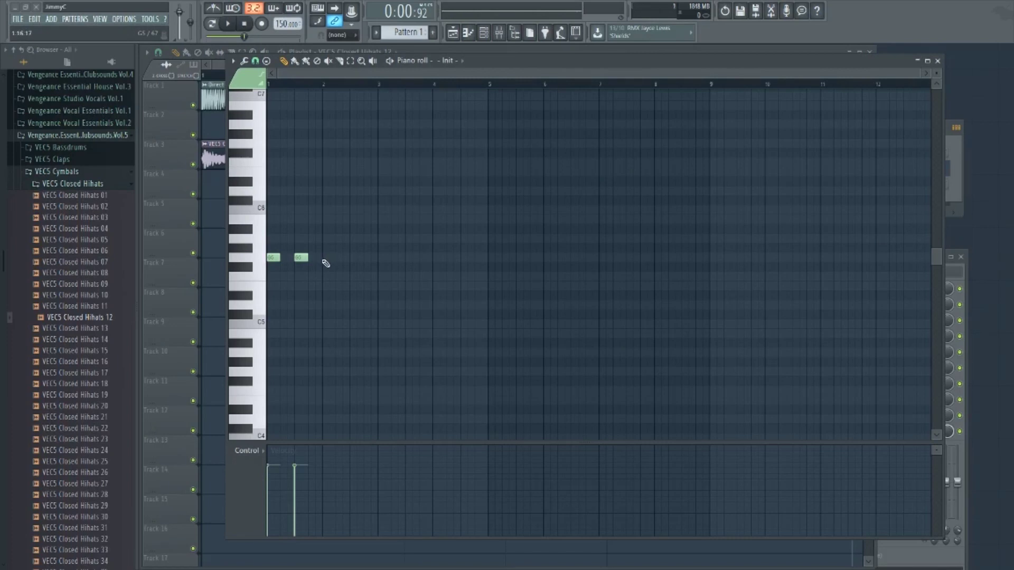
pyautogui.click(325, 258)
pyautogui.click(339, 258)
pyautogui.click(353, 259)
pyautogui.click(366, 259)
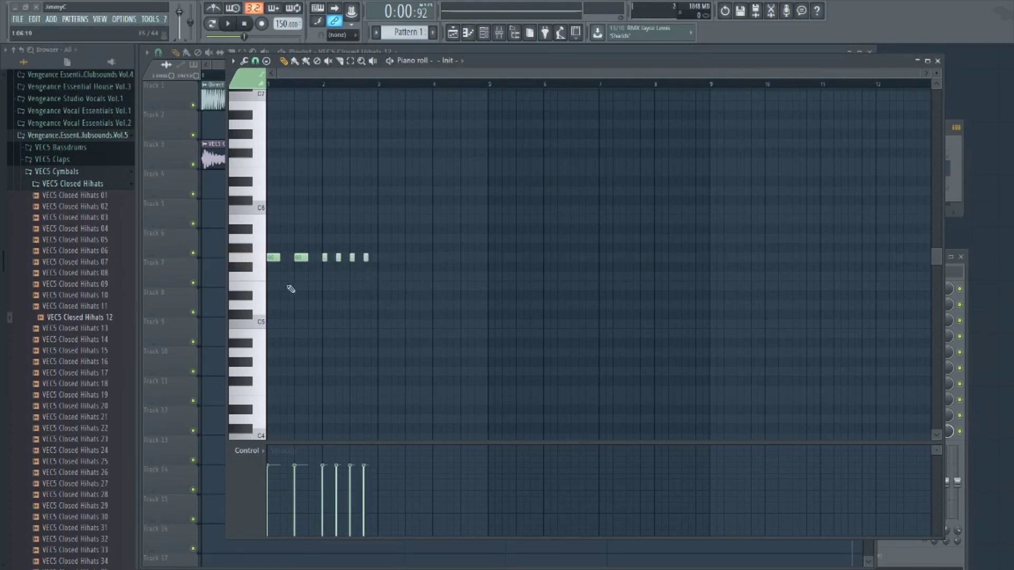
pyautogui.click(937, 62)
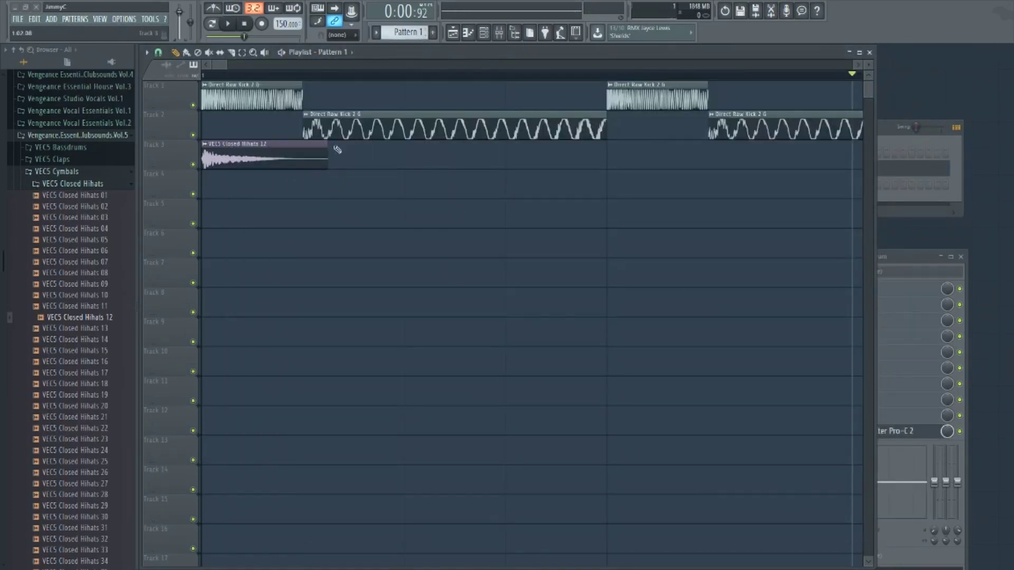
# Paint hi-hat clips on Track 3 under each of the four kicks
pyautogui.moveTo(227, 64); pyautogui.dragTo(264, 64)
pyautogui.click(216, 158)
pyautogui.click(316, 158)
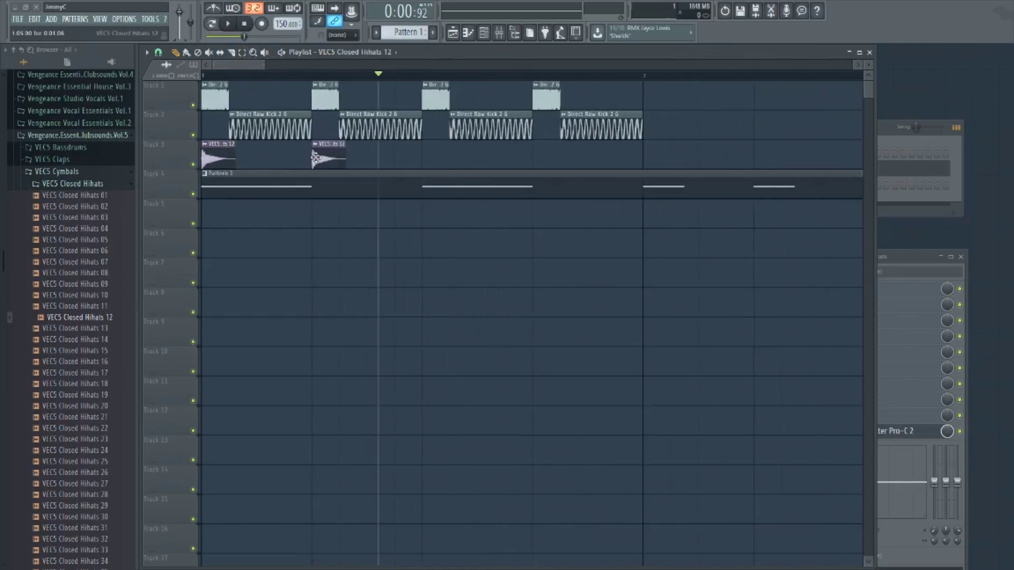
pyautogui.click(423, 159)
pyautogui.click(535, 157)
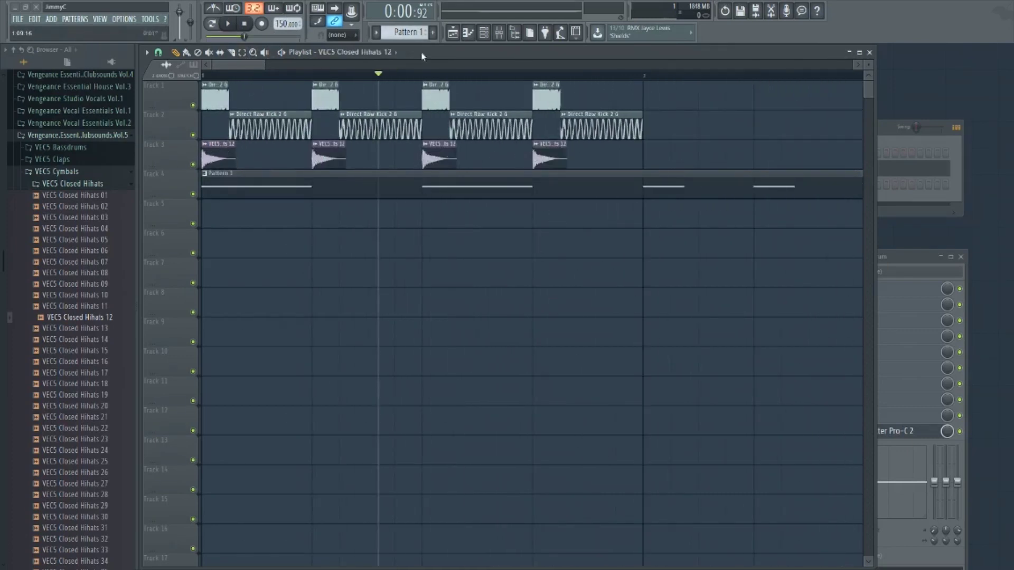
# Duplicate the clips on tracks 1–3 into the next bar and rewind to the start
pyautogui.moveTo(230, 65); pyautogui.dragTo(280, 63)
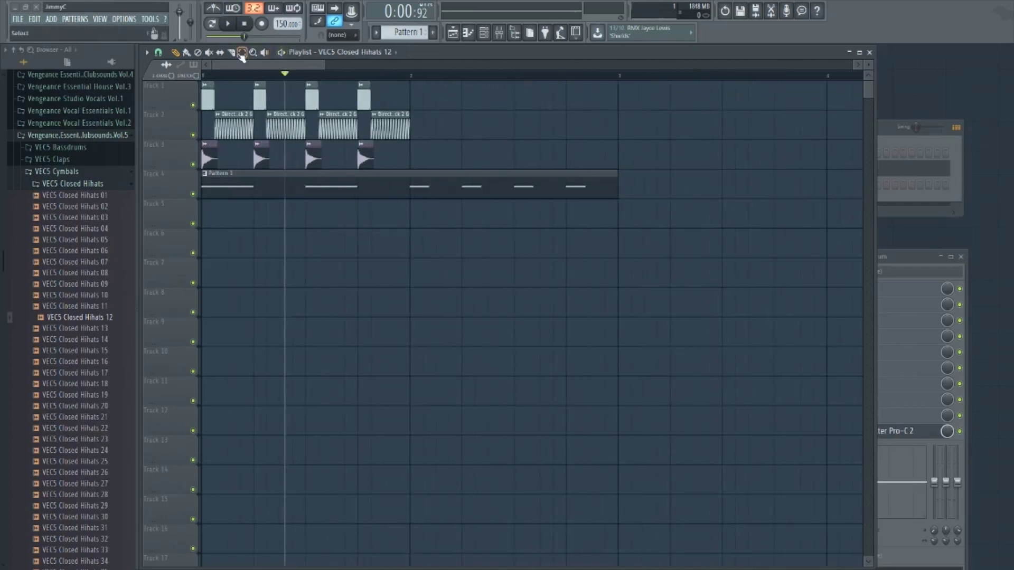
pyautogui.moveTo(484, 84); pyautogui.dragTo(196, 144)
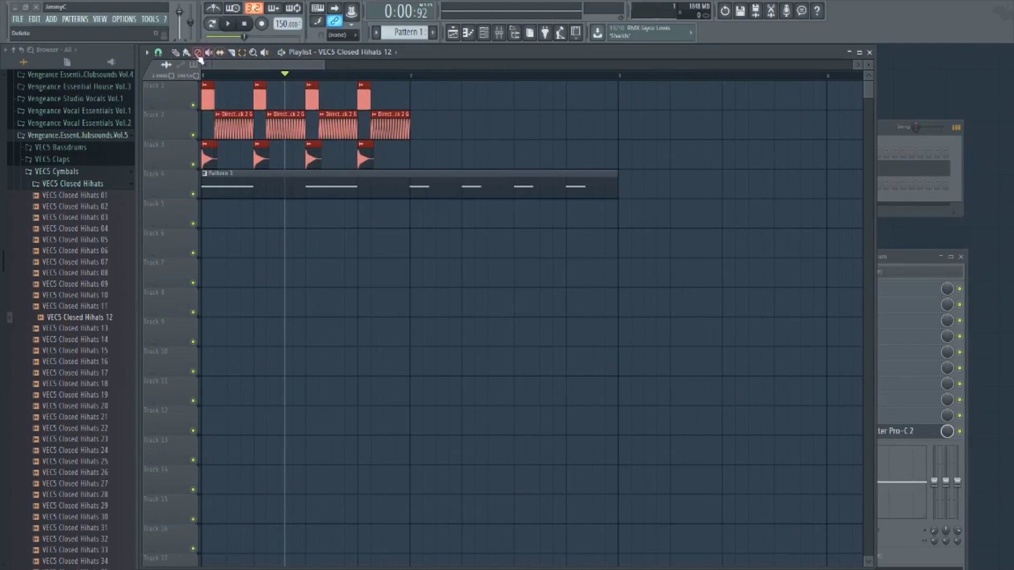
pyautogui.moveTo(204, 100)
pyautogui.mouseDown()
pyautogui.moveTo(447, 101)
pyautogui.moveTo(408, 101)
pyautogui.mouseUp()
pyautogui.click(471, 333)
pyautogui.click(269, 77)
pyautogui.press('space')
# Bring up the mixer and open the Pro-C 2 compressor on the Serum insert
pyautogui.click(901, 258)
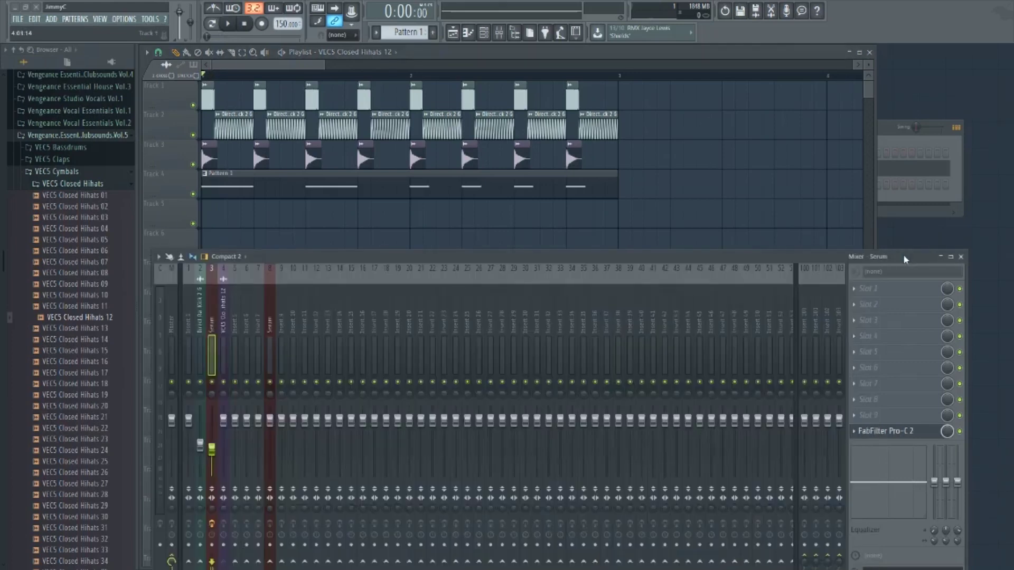
pyautogui.moveTo(690, 261); pyautogui.dragTo(674, 197)
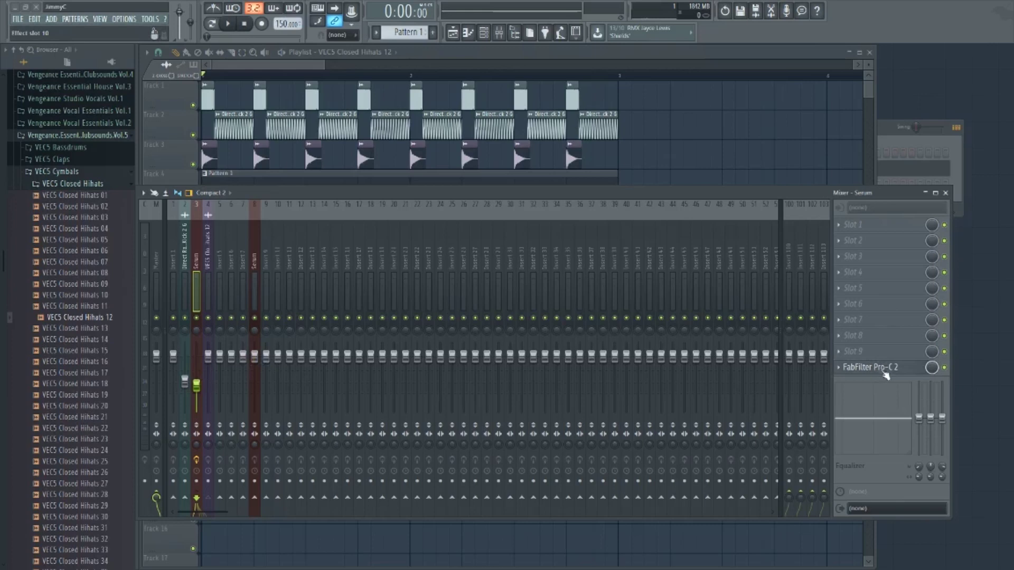
pyautogui.click(878, 367)
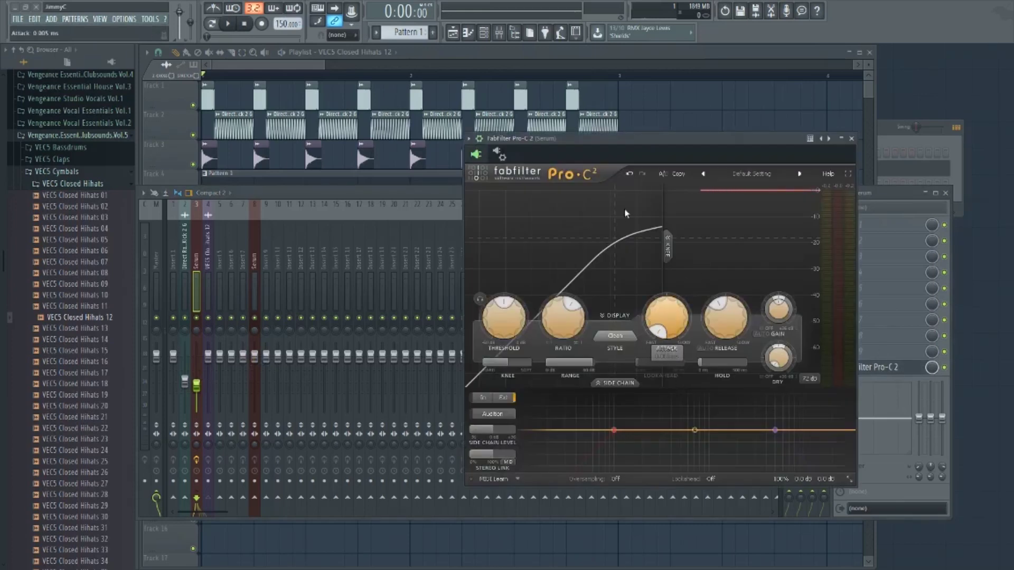
pyautogui.moveTo(671, 142); pyautogui.dragTo(481, 93)
# Set Pro-C 2's compression ratio to 5.00:1
pyautogui.scroll(-3, 540, 277)
pyautogui.scroll(-6, 533, 273)
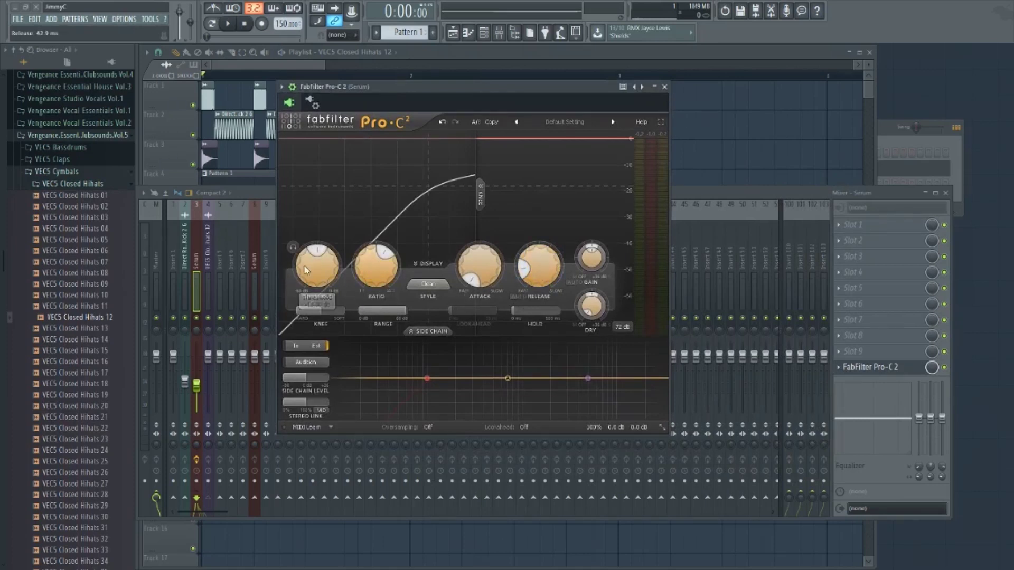
pyautogui.scroll(-3, 317, 267)
pyautogui.scroll(-5, 317, 267)
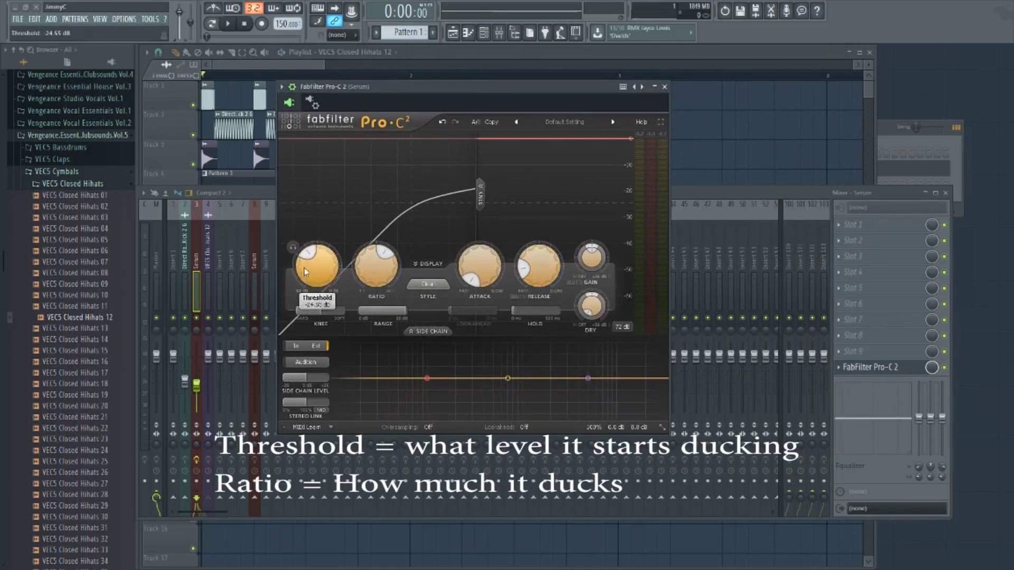
pyautogui.scroll(2, 312, 258)
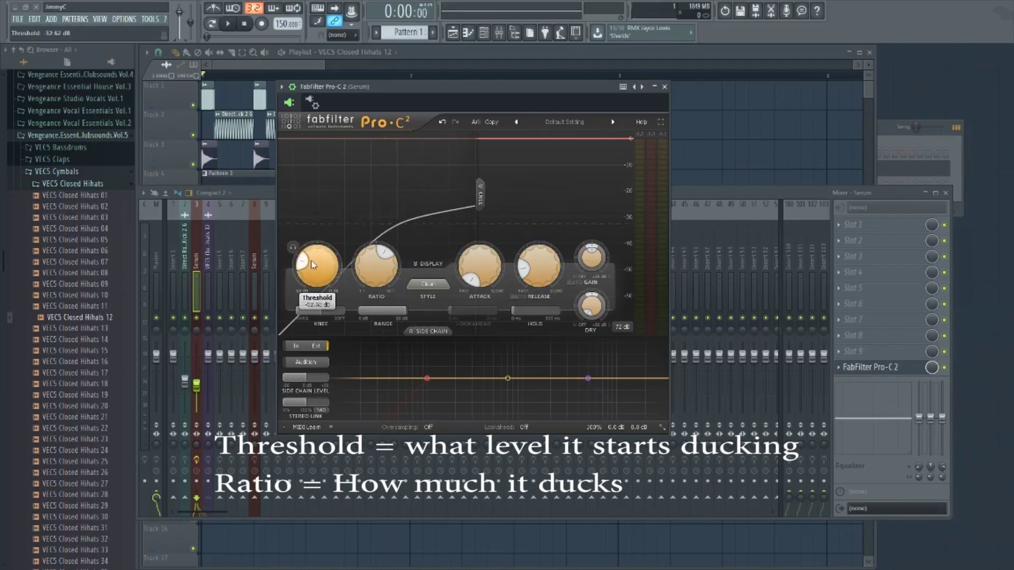
pyautogui.moveTo(378, 282); pyautogui.dragTo(354, 265)
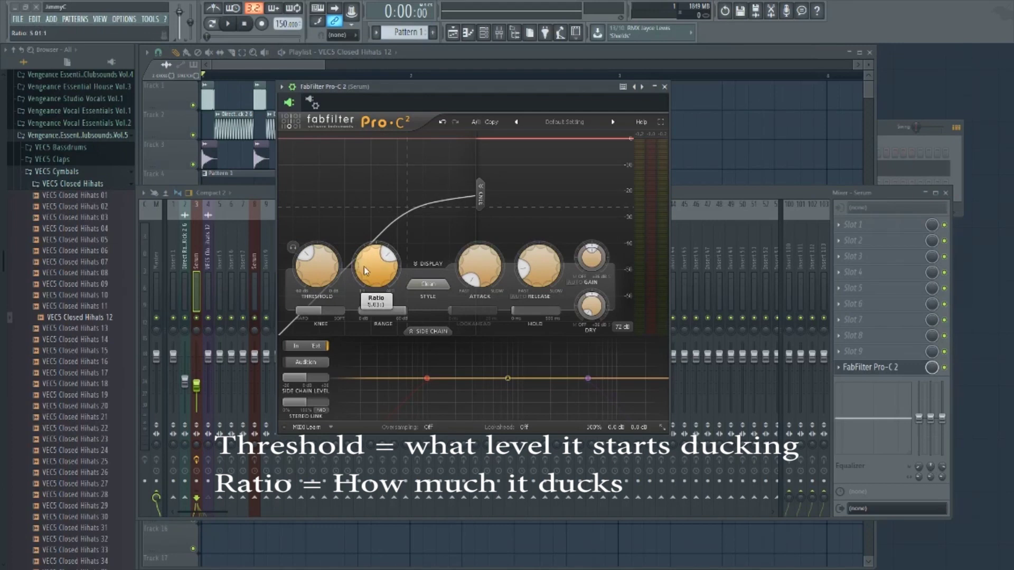
pyautogui.moveTo(364, 266); pyautogui.dragTo(361, 266)
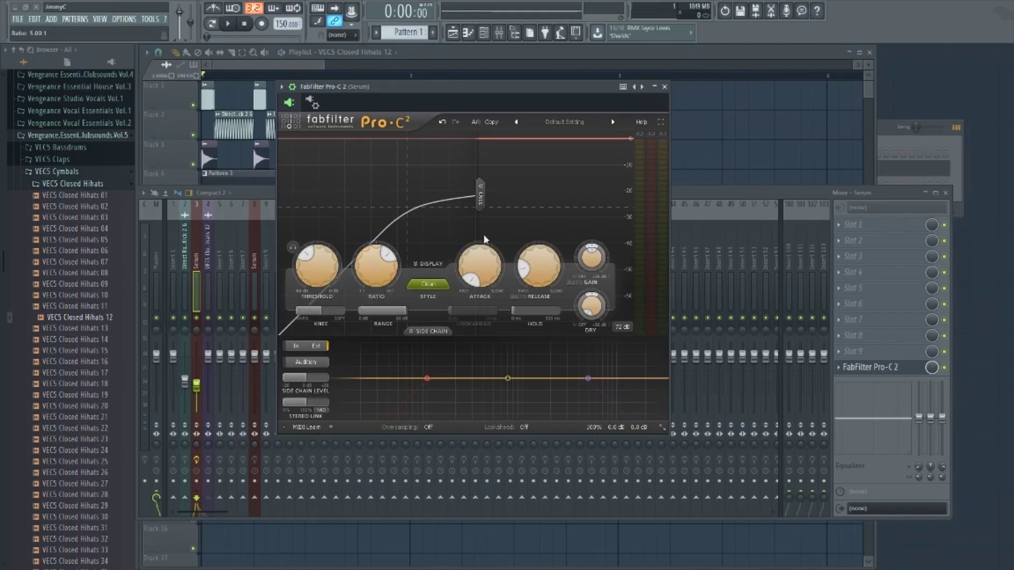
# Rearrange the Pro-C 2 window over the lowered mixer
pyautogui.moveTo(516, 90); pyautogui.dragTo(664, 171)
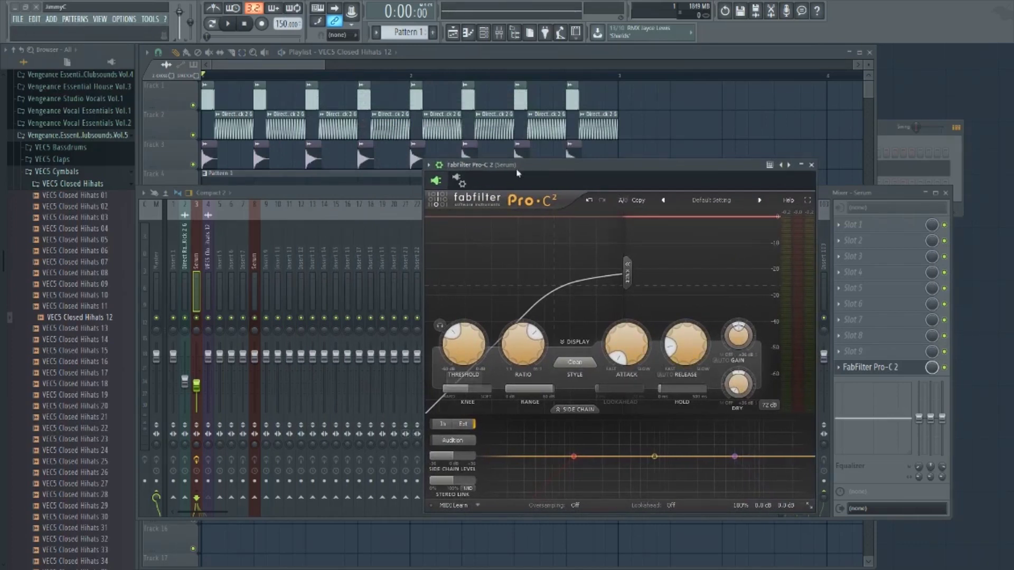
pyautogui.moveTo(363, 188); pyautogui.dragTo(362, 262)
pyautogui.moveTo(580, 164); pyautogui.dragTo(626, 230)
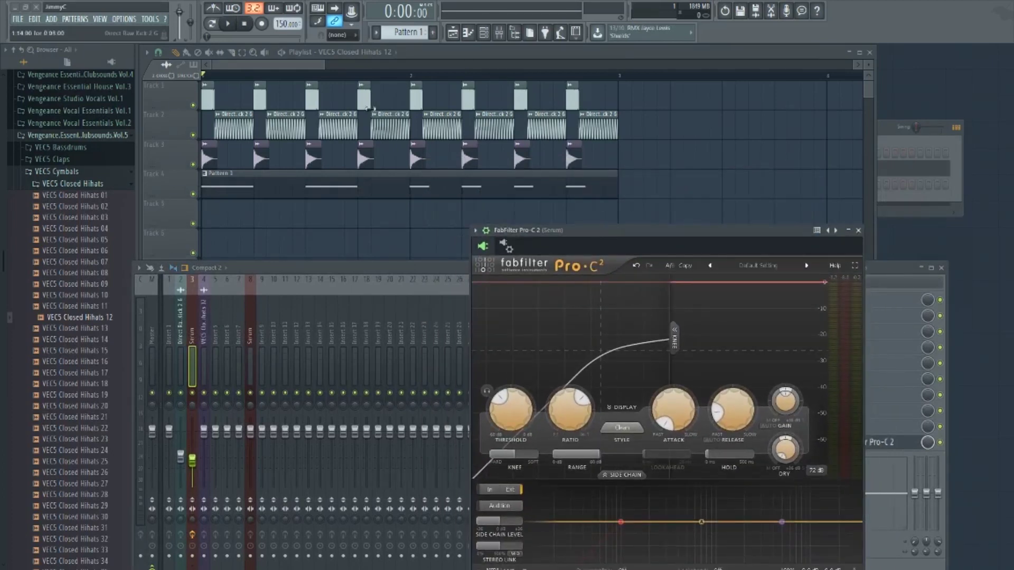
# Loop-select bars 1–3 and open Pro-C 2 from the Serum mixer slot
pyautogui.click(242, 52)
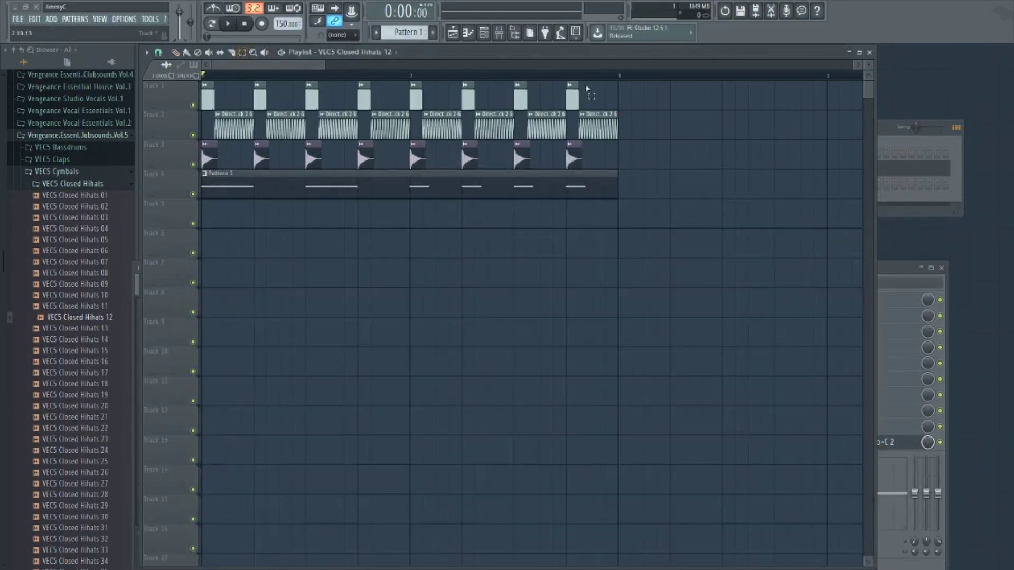
pyautogui.moveTo(619, 79); pyautogui.dragTo(201, 76)
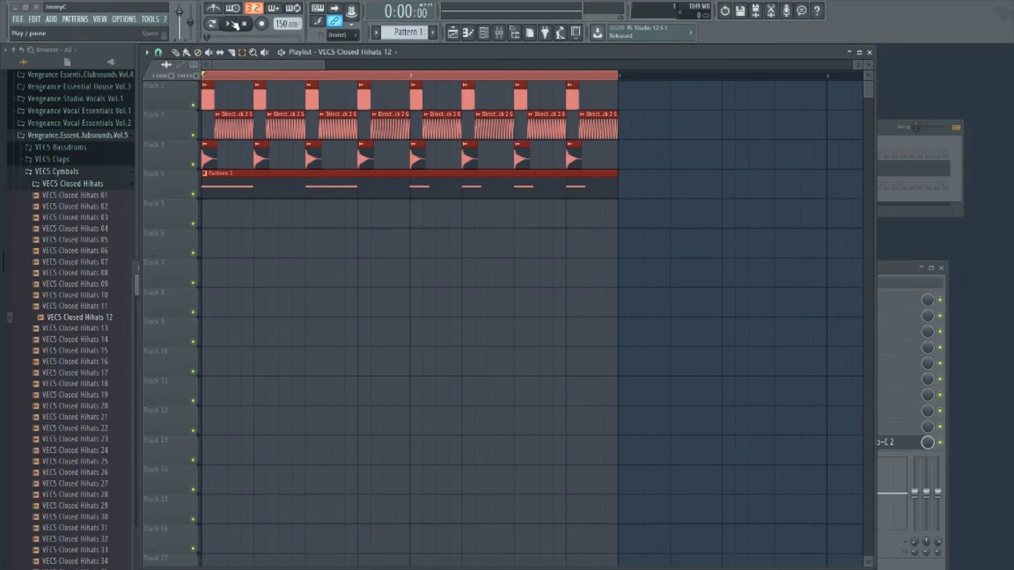
pyautogui.click(893, 264)
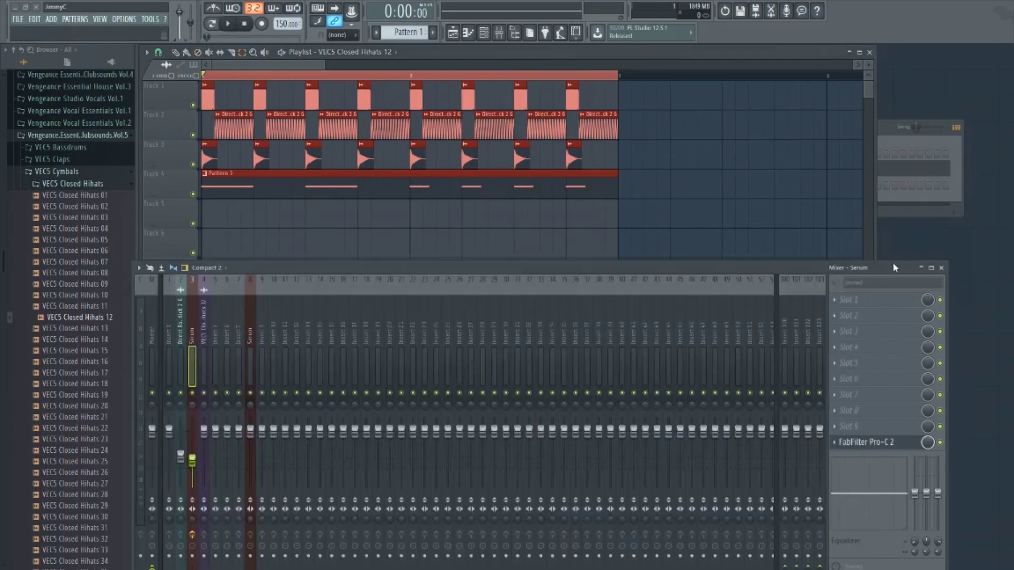
pyautogui.click(888, 444)
pyautogui.moveTo(703, 240); pyautogui.dragTo(579, 219)
# Play the loop, then lengthen Pro-C 2's release and lower its threshold
pyautogui.click(228, 24)
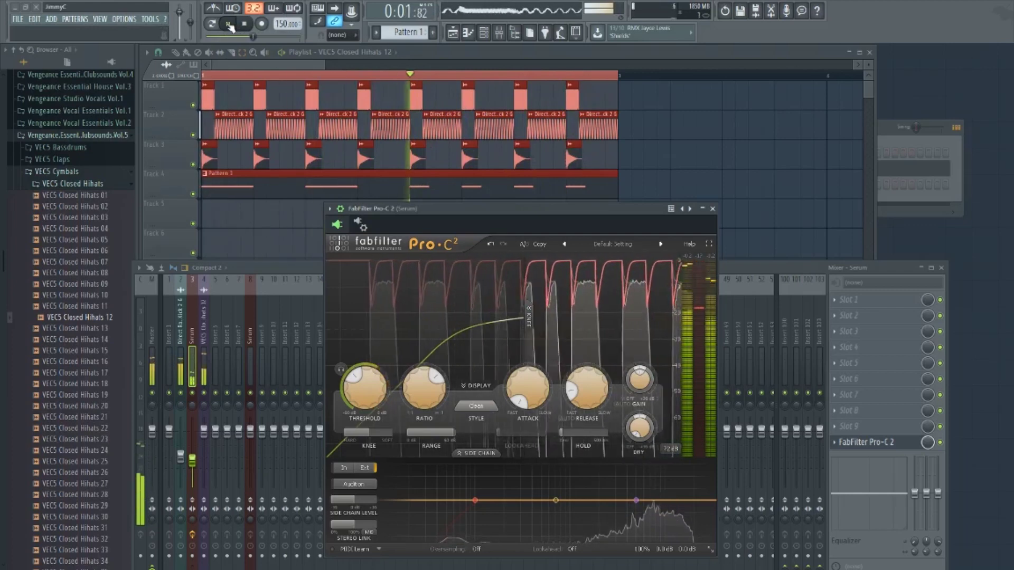
pyautogui.click(229, 24)
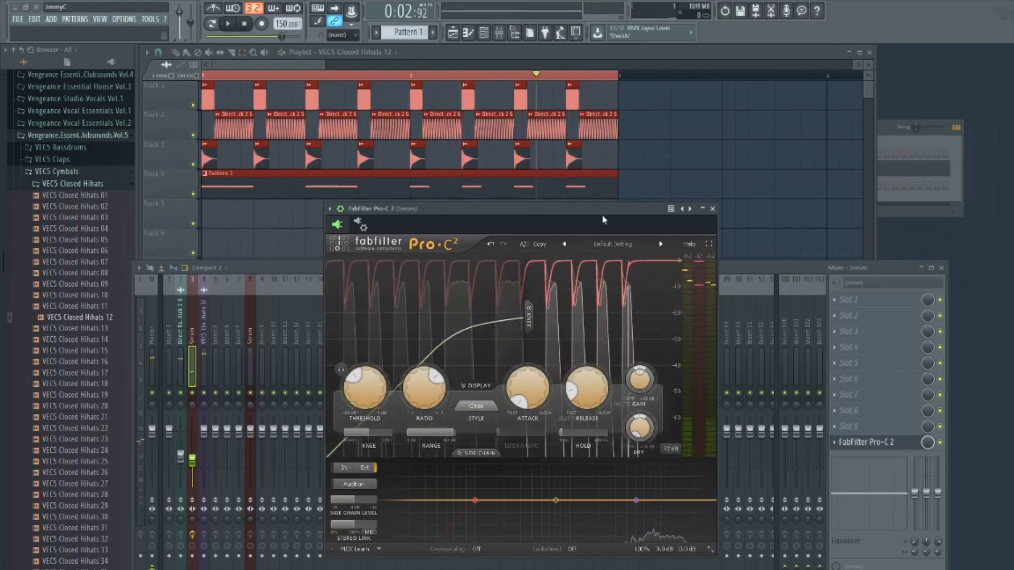
pyautogui.moveTo(598, 215); pyautogui.dragTo(598, 99)
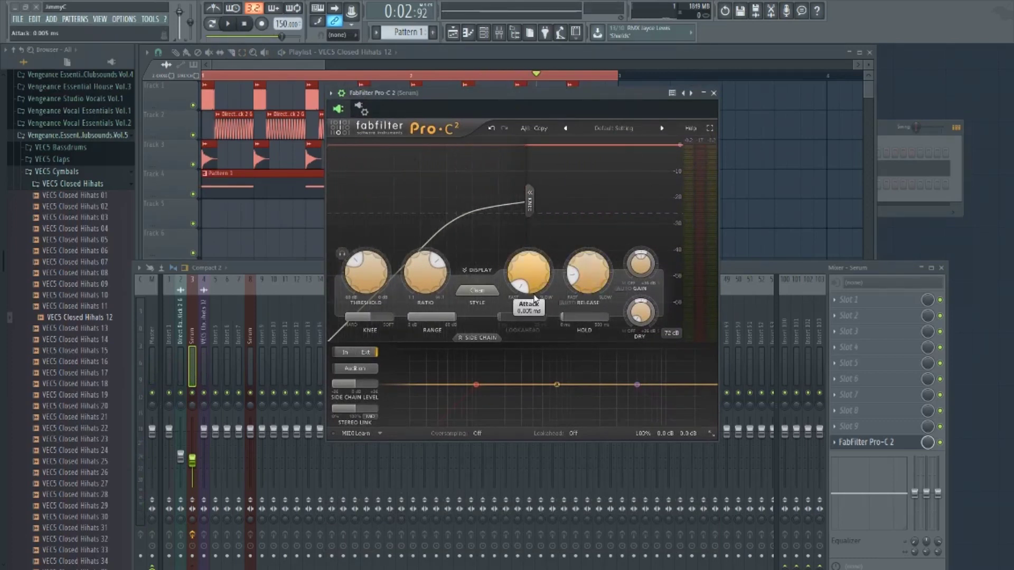
pyautogui.moveTo(581, 285); pyautogui.dragTo(581, 276)
pyautogui.moveTo(369, 269)
pyautogui.mouseDown()
pyautogui.moveTo(372, 278)
pyautogui.moveTo(362, 275)
pyautogui.mouseUp()
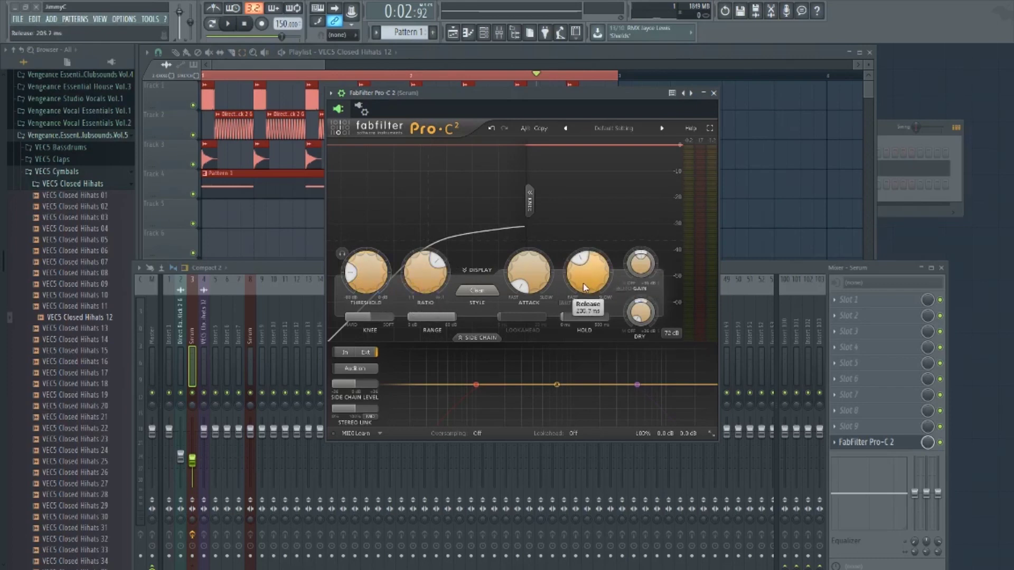
# Play back to hear the hi-hat ducking the Serum synth, then close Pro-C 2
pyautogui.press('space')
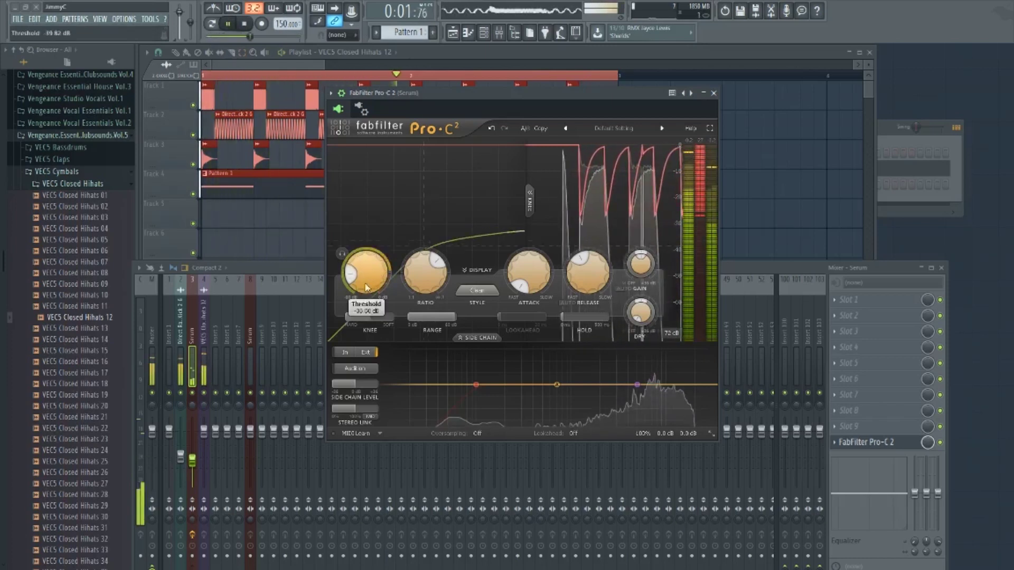
pyautogui.scroll(10, 365, 270)
pyautogui.scroll(1, 375, 272)
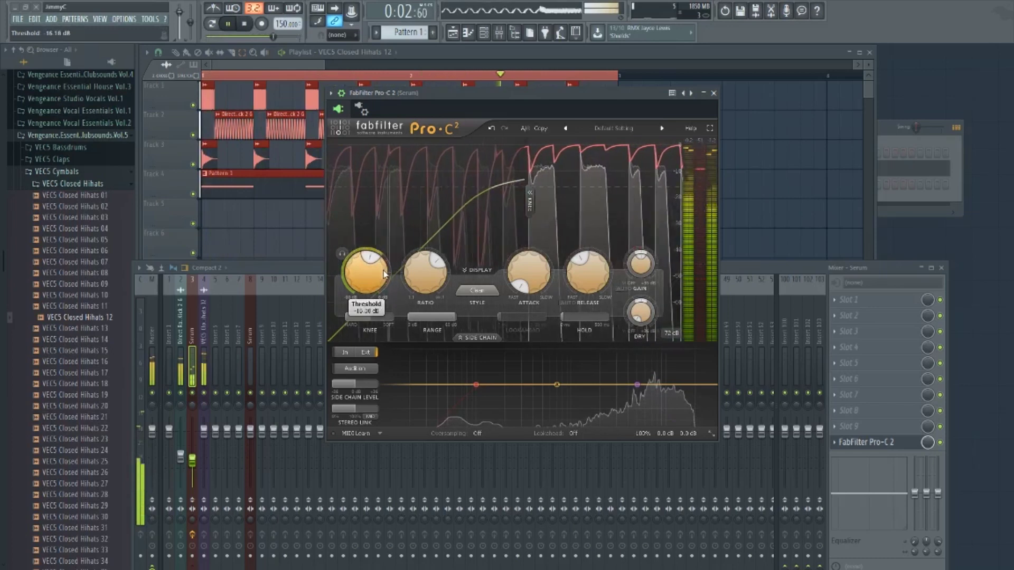
pyautogui.scroll(3, 428, 269)
pyautogui.scroll(1, 427, 269)
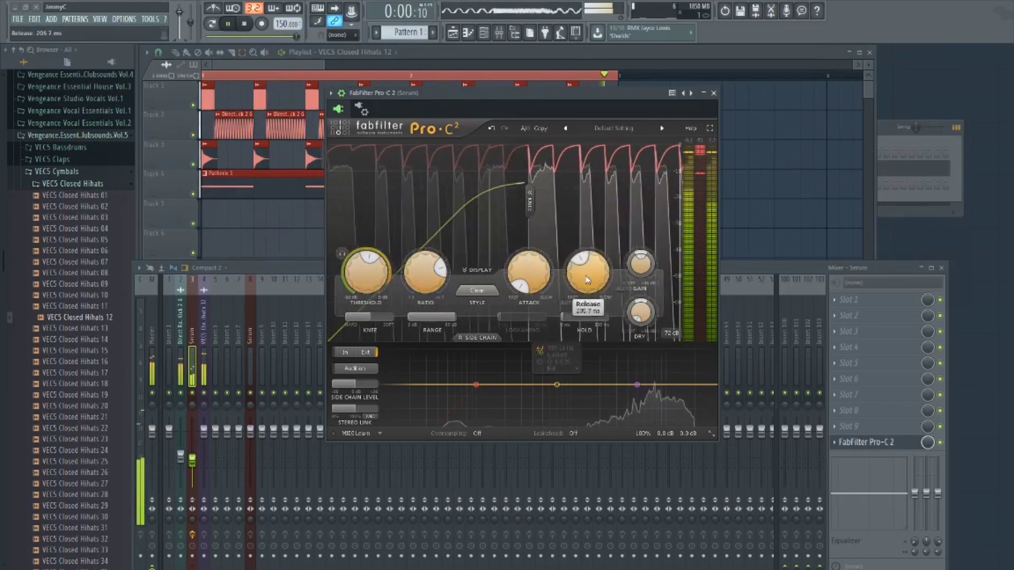
pyautogui.scroll(-3, 591, 275)
pyautogui.scroll(-2, 593, 280)
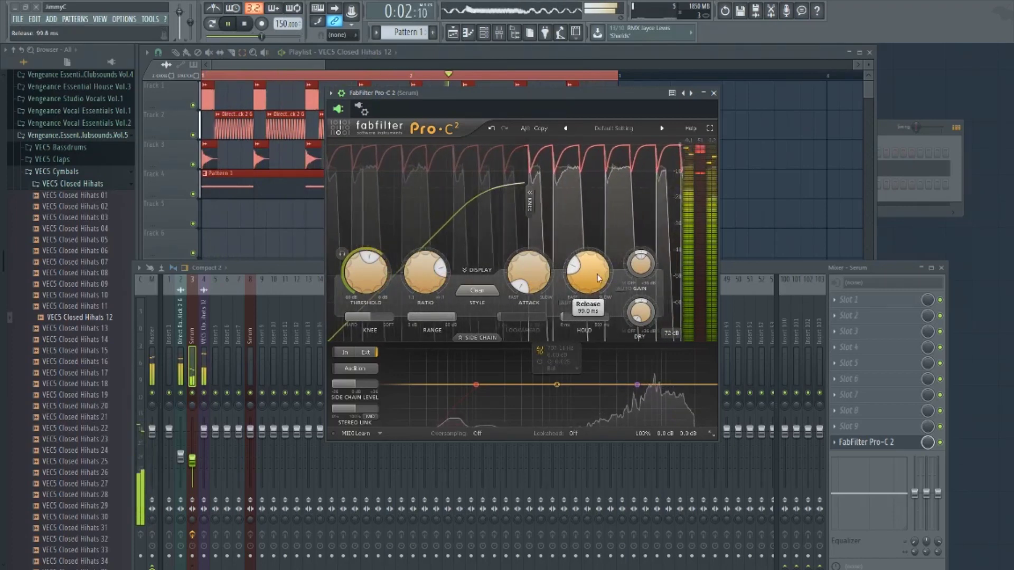
pyautogui.scroll(-4, 362, 283)
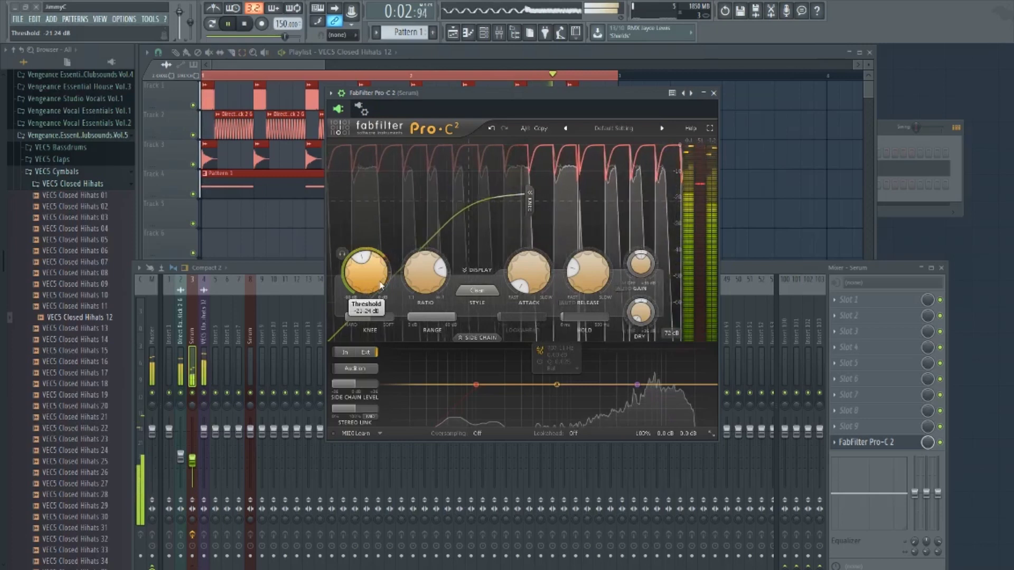
pyautogui.press('space')
pyautogui.scroll(-2, 417, 280)
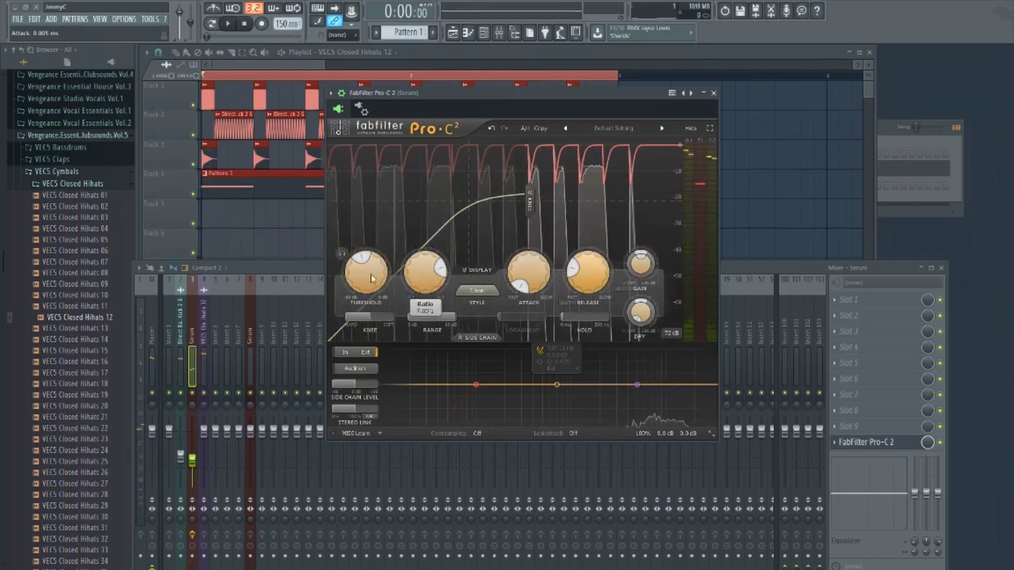
pyautogui.scroll(-1, 421, 290)
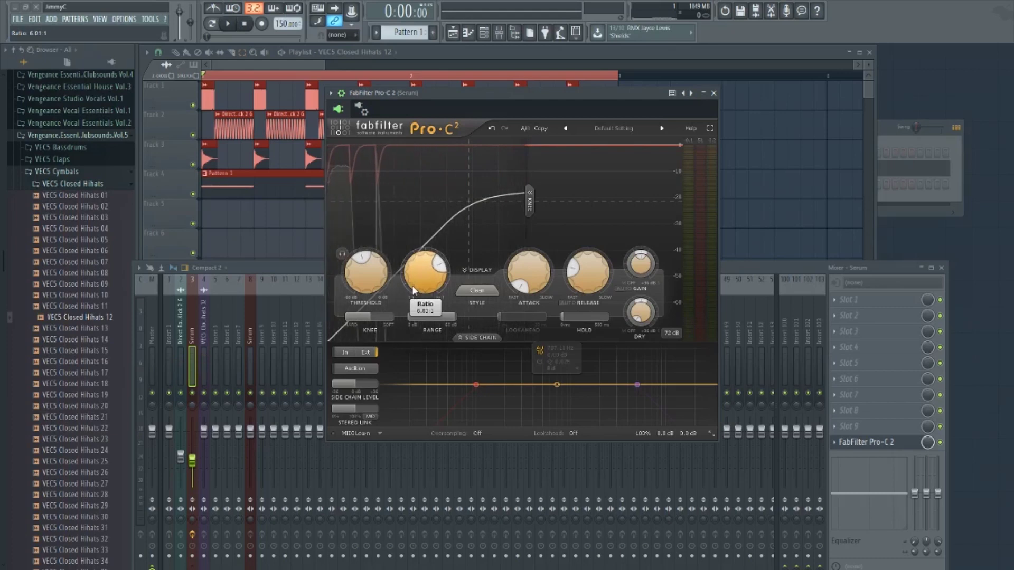
pyautogui.click(714, 94)
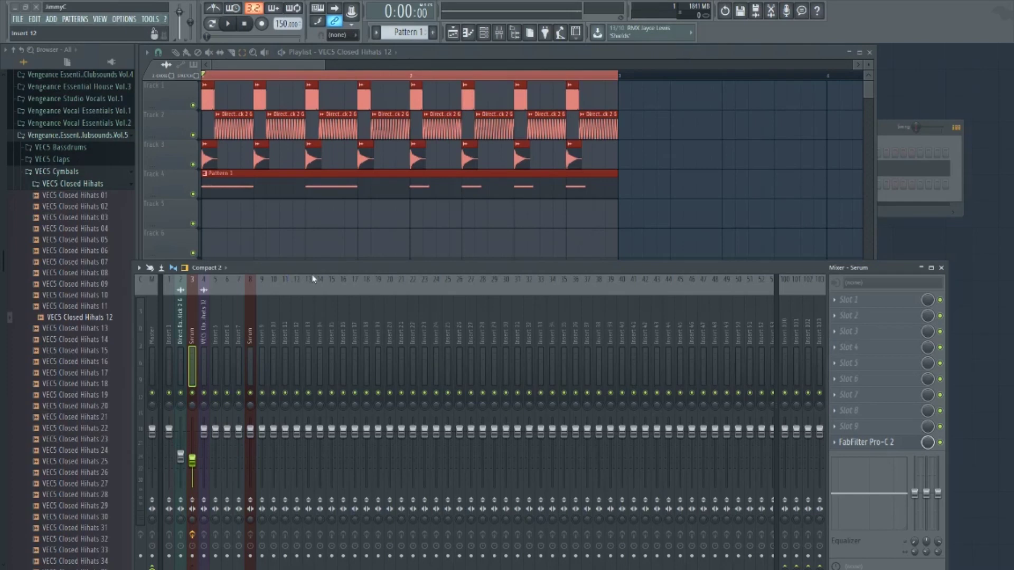
# Collapse the VEC5 Cymbals and Clubsounds Vol.5 browser folders and move the Mixer over the playlist
pyautogui.moveTo(305, 270); pyautogui.dragTo(334, 214)
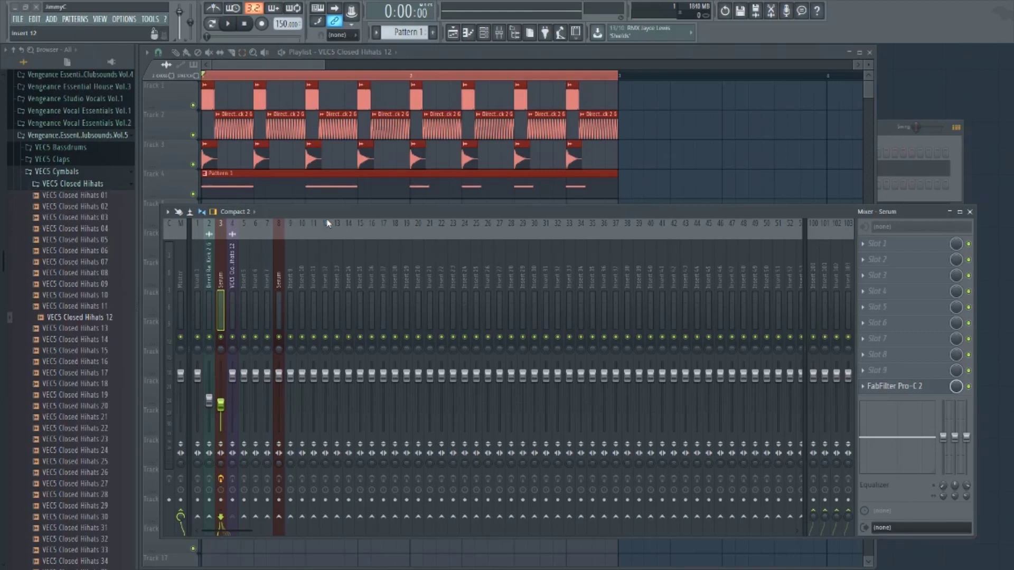
pyautogui.click(75, 170)
pyautogui.click(99, 312)
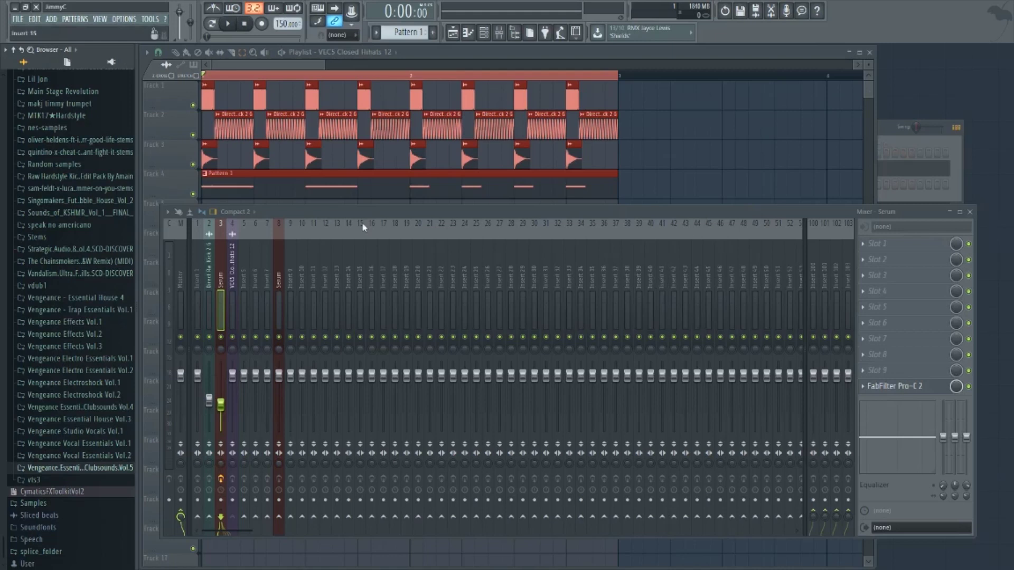
pyautogui.moveTo(355, 218); pyautogui.dragTo(339, 244)
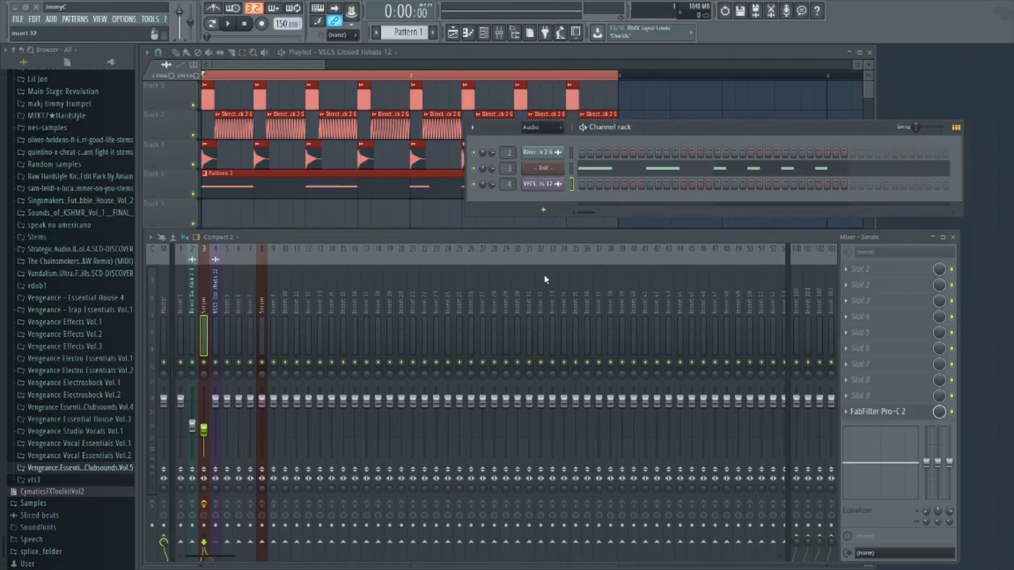
# Move the VEC5 Closed Hihats 12 track to mixer insert 1, then reselect the Serum insert
pyautogui.click(261, 334)
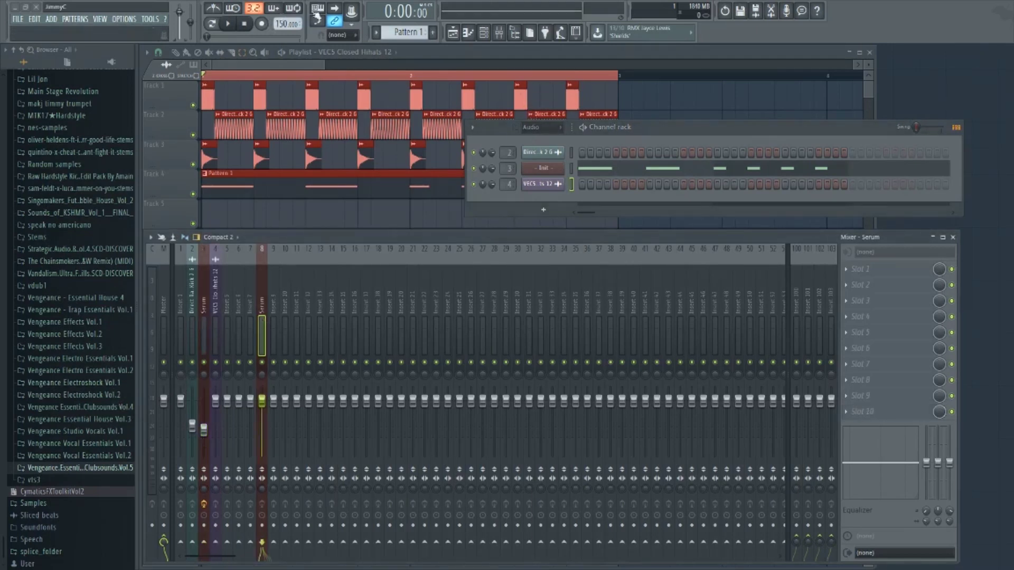
pyautogui.click(501, 38)
pyautogui.click(502, 39)
pyautogui.click(215, 332)
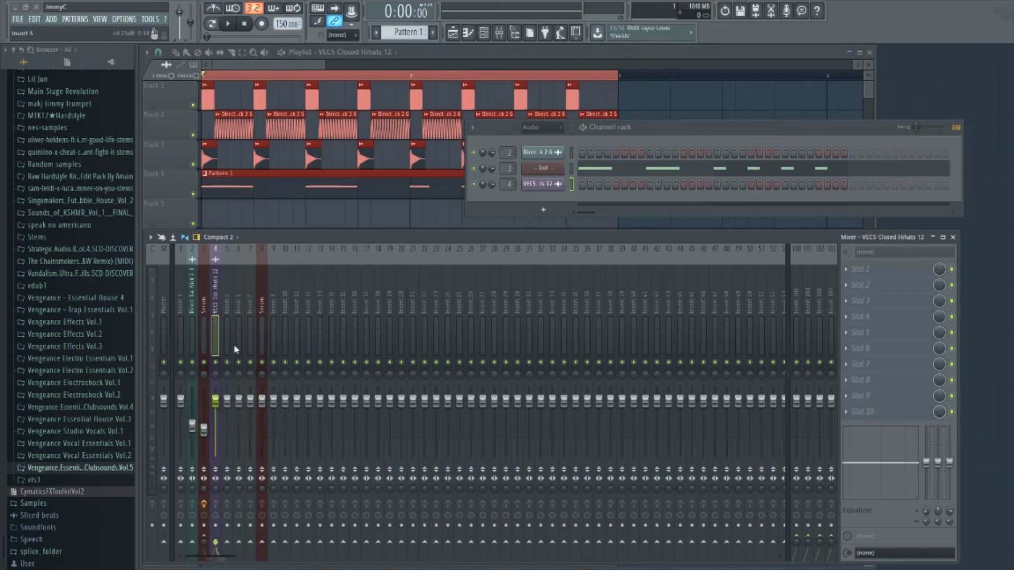
pyautogui.hotkey('alt', 'Right')
pyautogui.hotkey('alt', 'Right')
pyautogui.hotkey('alt', 'Right')
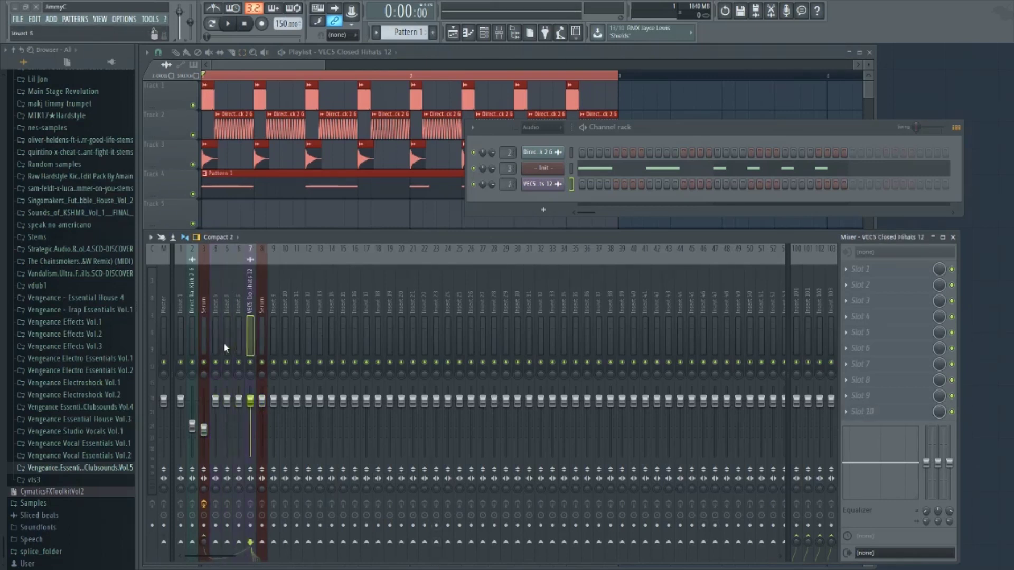
pyautogui.hotkey('alt', 'Left')
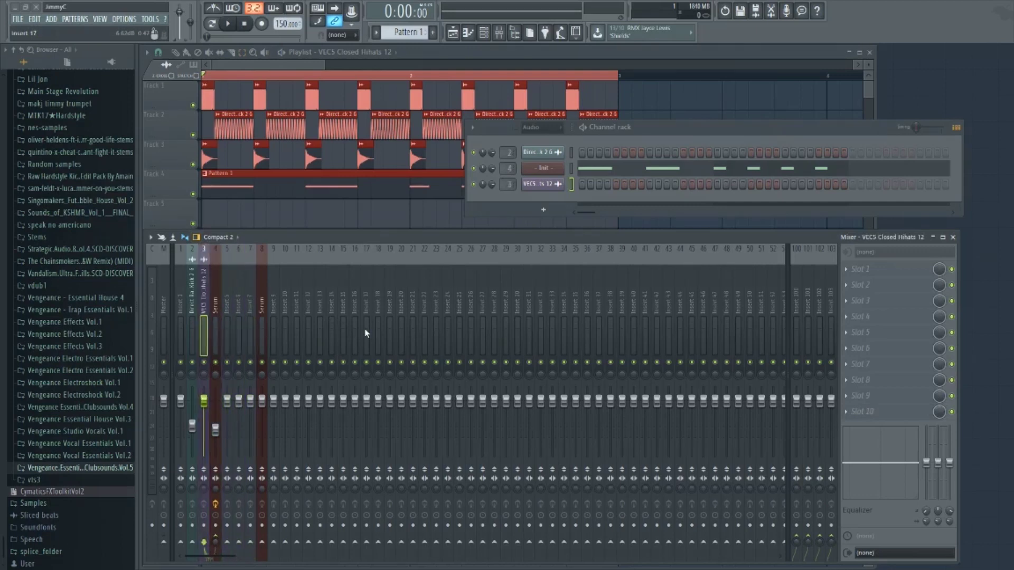
pyautogui.hotkey('alt', 'Left')
pyautogui.hotkey('alt', 'Left')
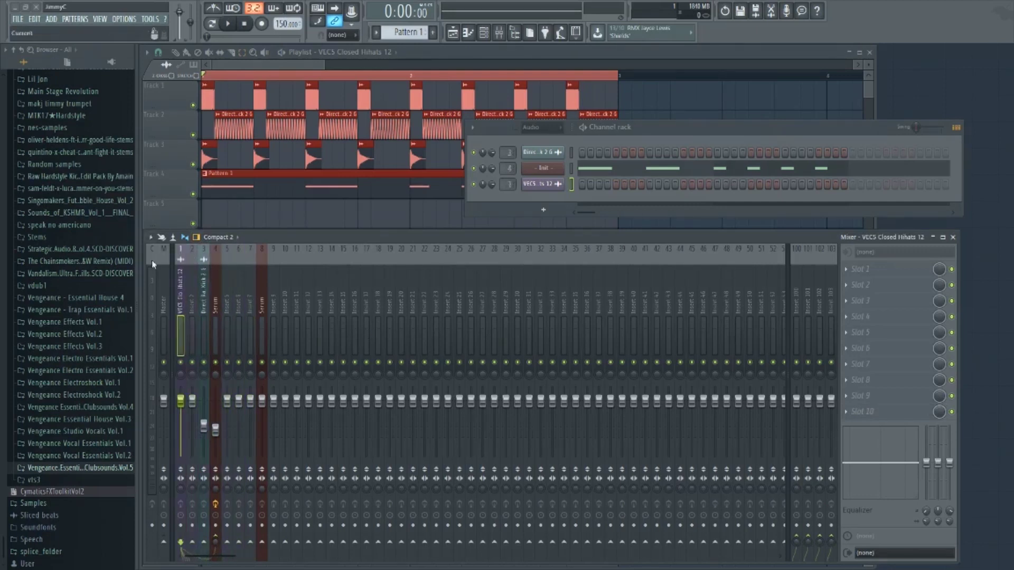
pyautogui.press('Right')
pyautogui.press('Right')
pyautogui.press('Right')
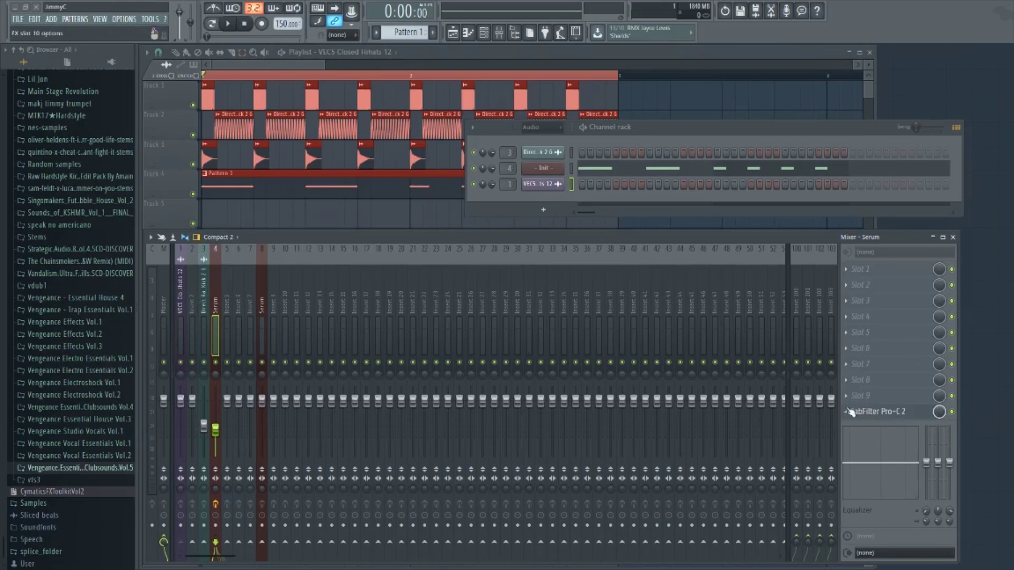
# Route Serum's output into mixer insert 5
pyautogui.rightClick(240, 539)
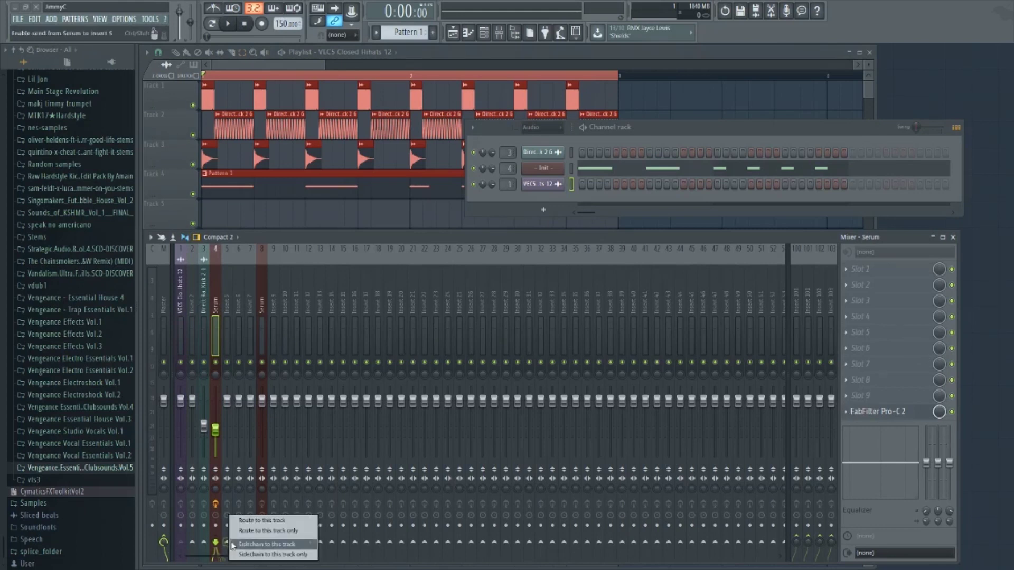
pyautogui.click(273, 522)
pyautogui.click(226, 288)
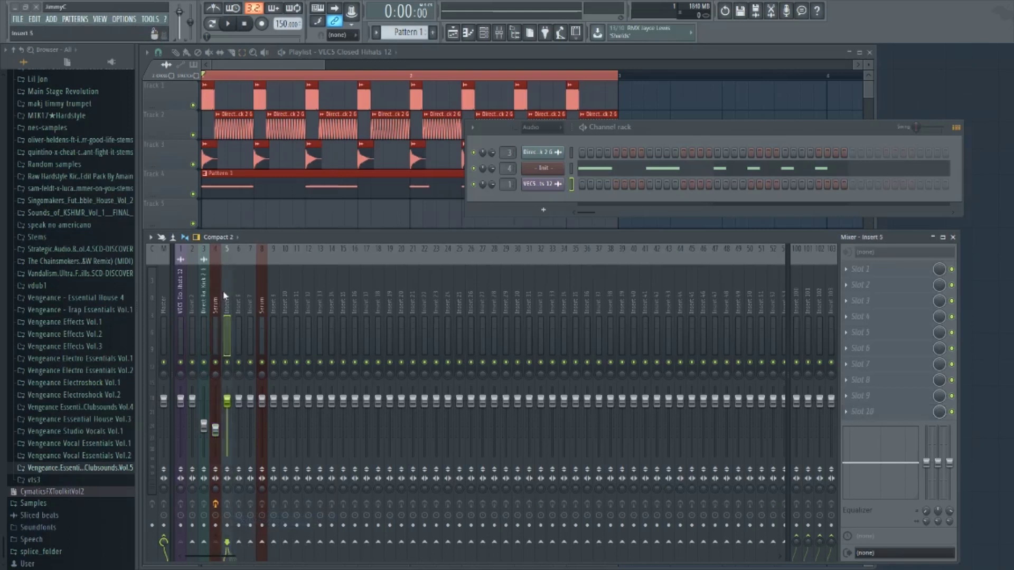
# Rename insert 5 to 'Reverb' and load ValhallaRoom into an empty effect slot
pyautogui.rightClick(226, 287)
pyautogui.click(254, 254)
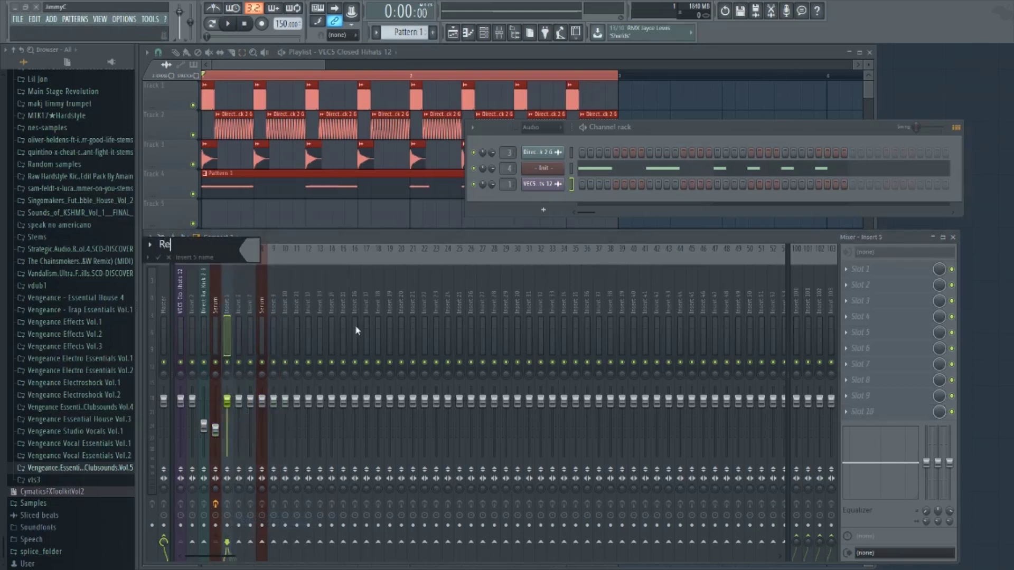
pyautogui.write('Reverb')
pyautogui.press('Return')
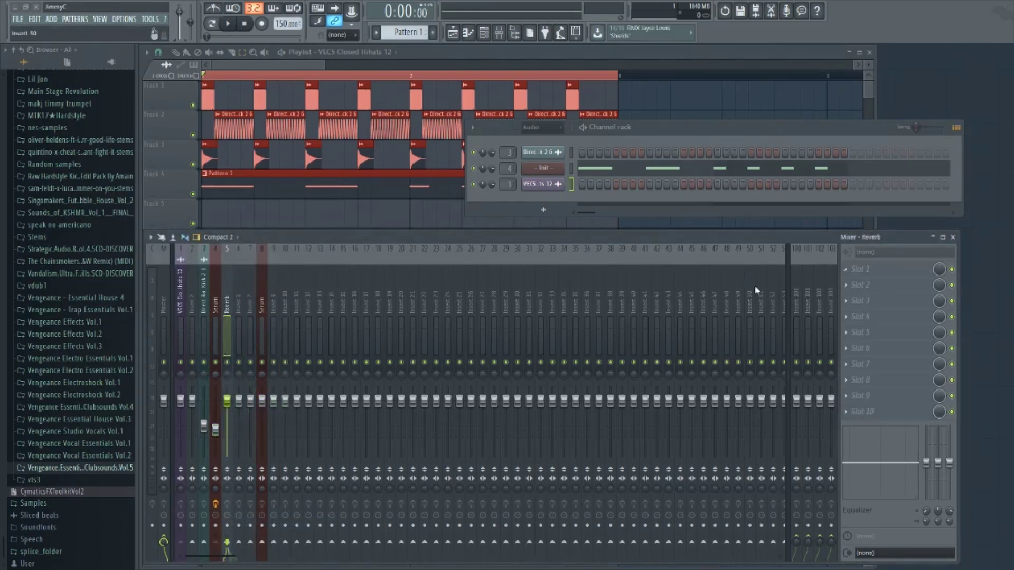
pyautogui.click(858, 301)
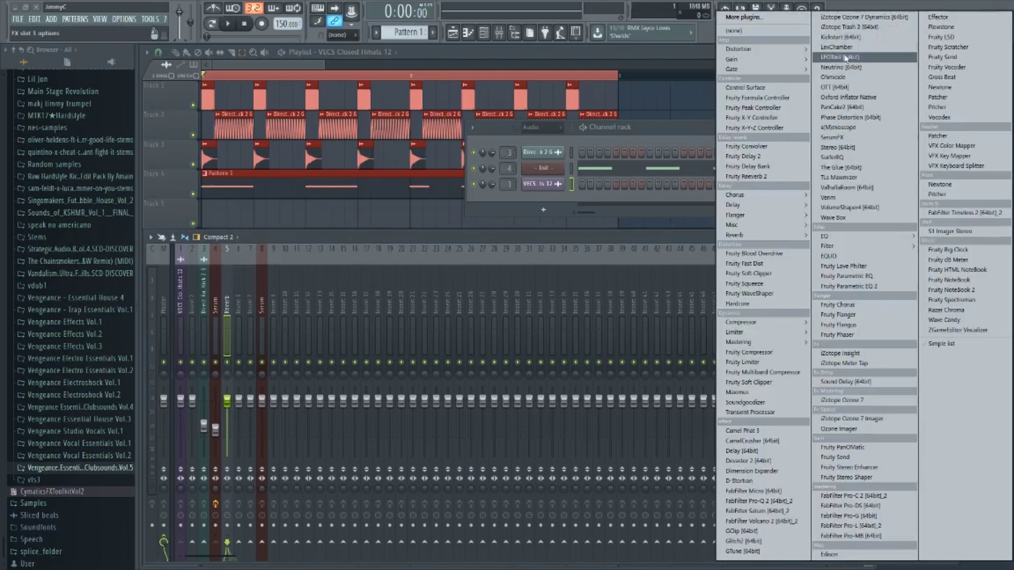
pyautogui.click(868, 188)
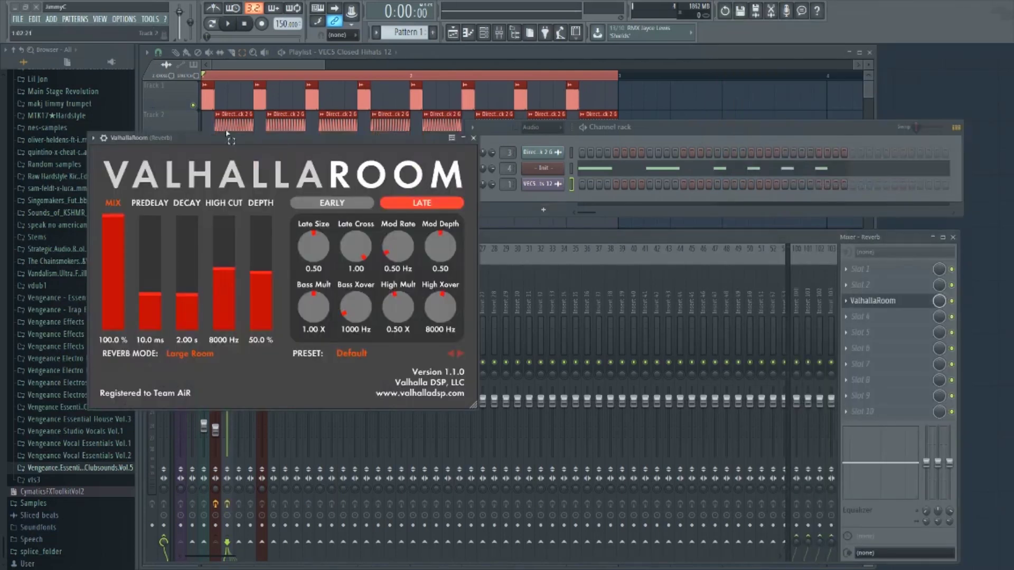
# Switch ValhallaRoom to the Chambers > ClearChamber preset and close its window
pyautogui.moveTo(225, 137); pyautogui.dragTo(524, 139)
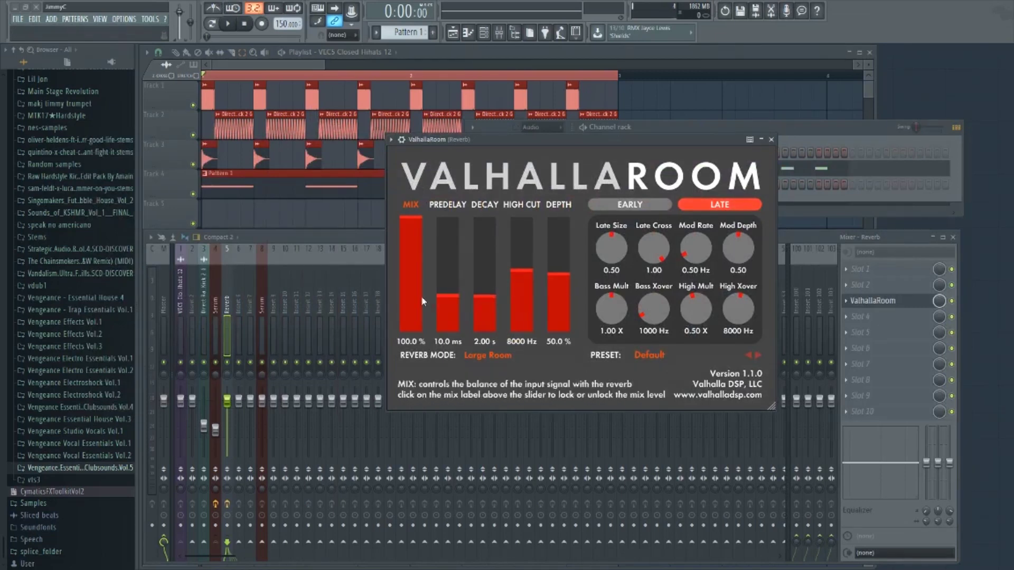
pyautogui.click(648, 356)
pyautogui.moveTo(661, 237)
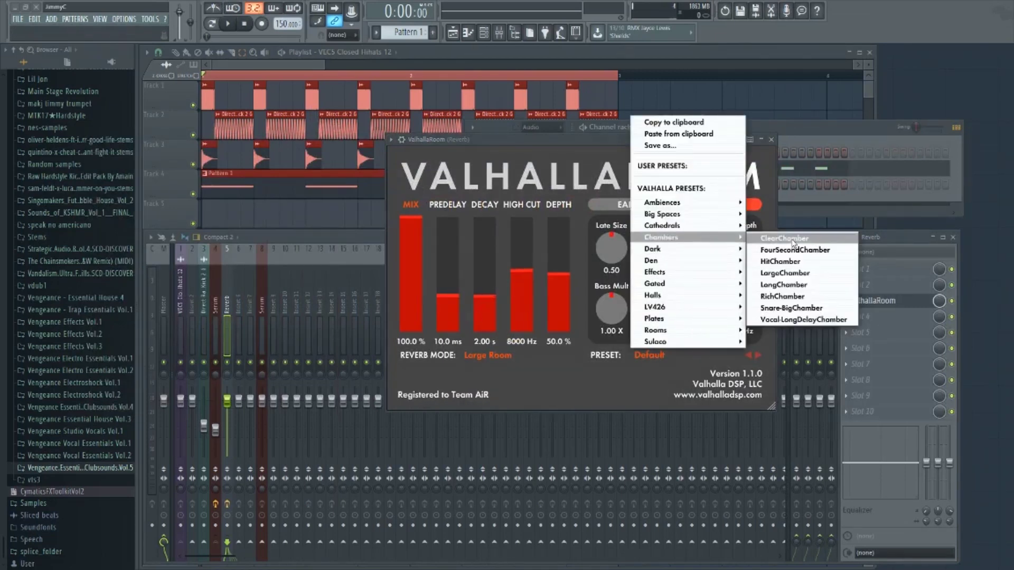
pyautogui.click(791, 240)
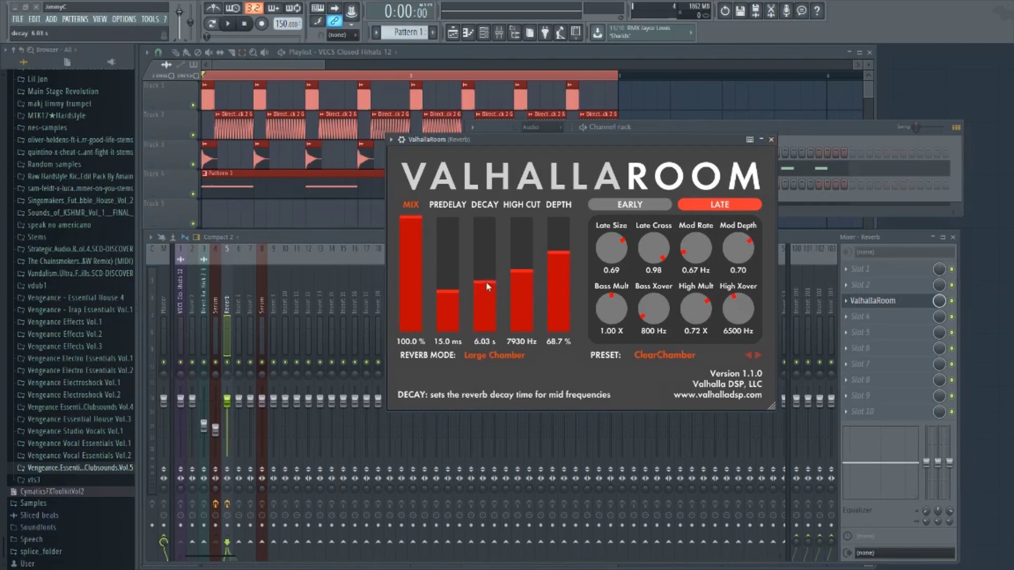
pyautogui.click(771, 139)
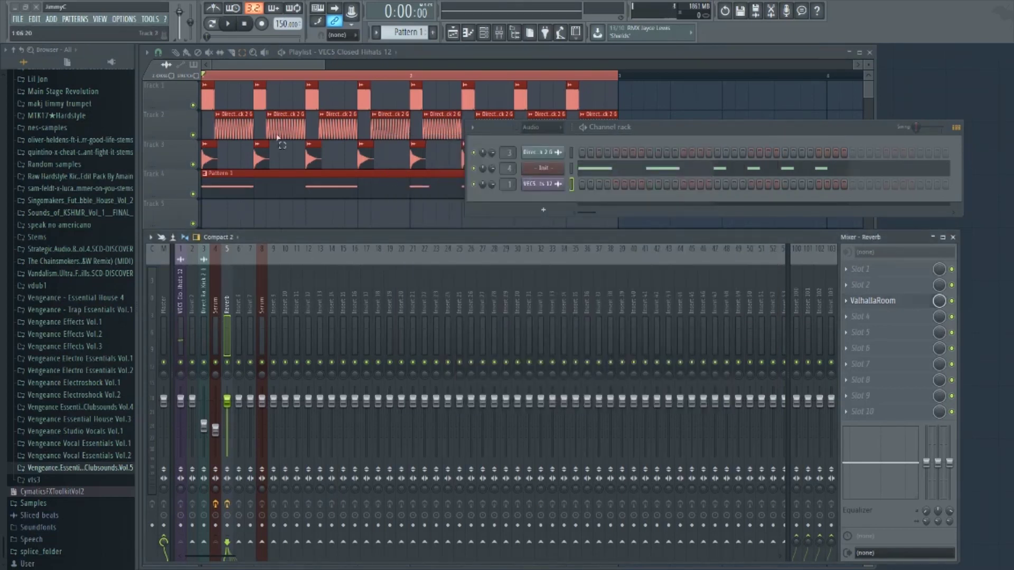
# Start playback and load FabFilter Pro-C 2 into an empty slot on the Reverb track
pyautogui.click(224, 25)
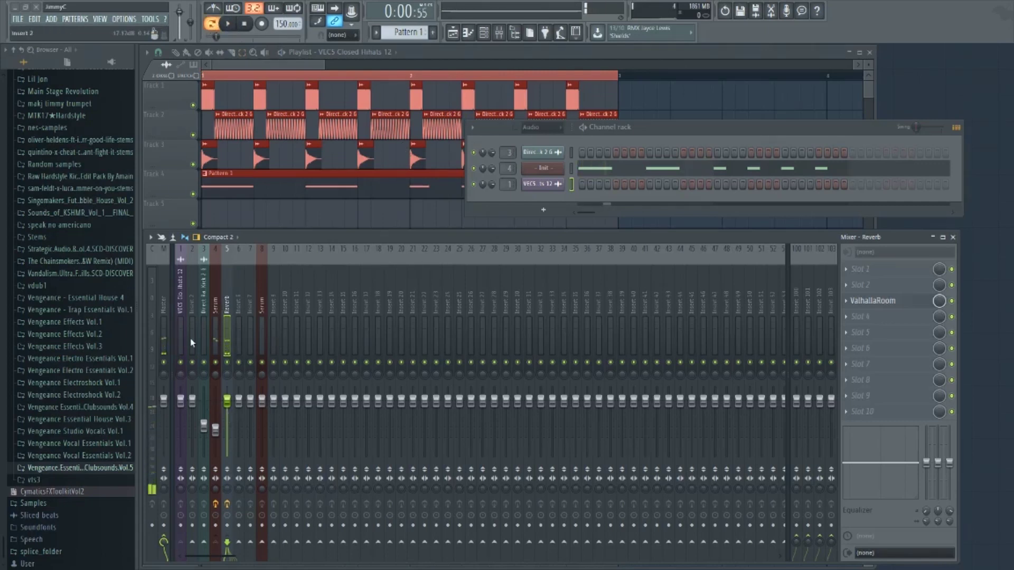
pyautogui.click(845, 411)
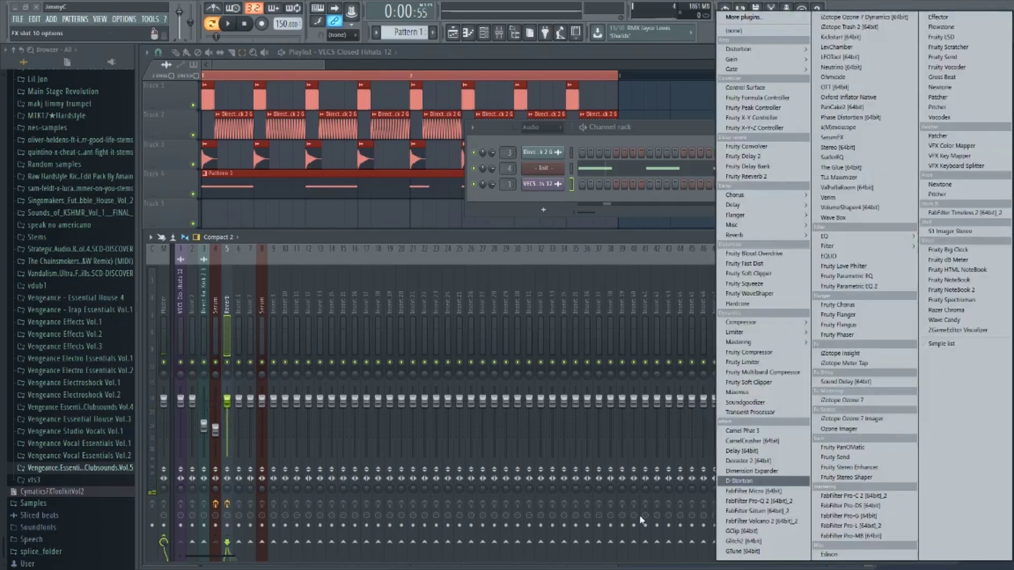
pyautogui.click(867, 496)
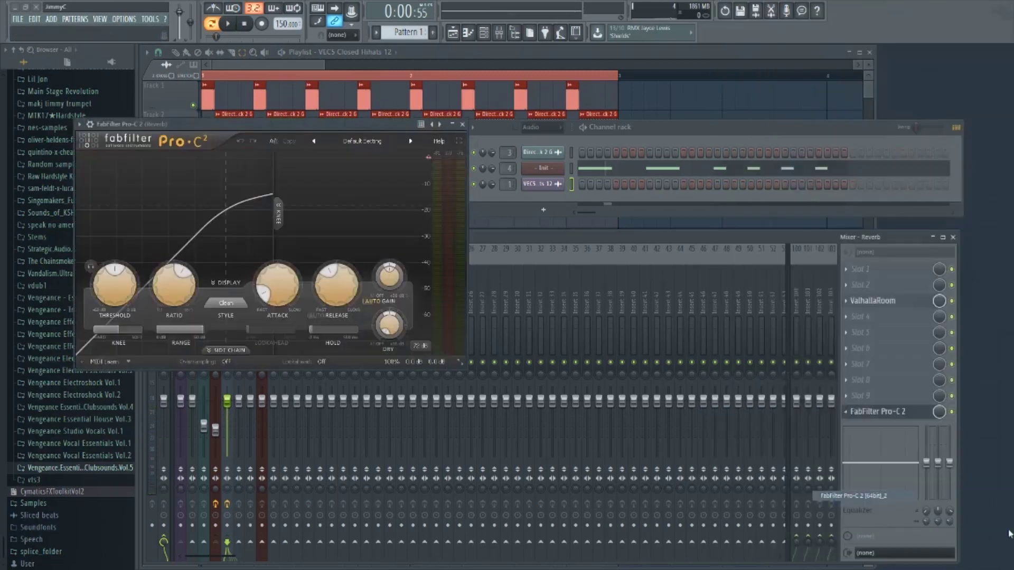
# Set Pro-C 2's stereo side-chain input to mixer track 1
pyautogui.click(90, 125)
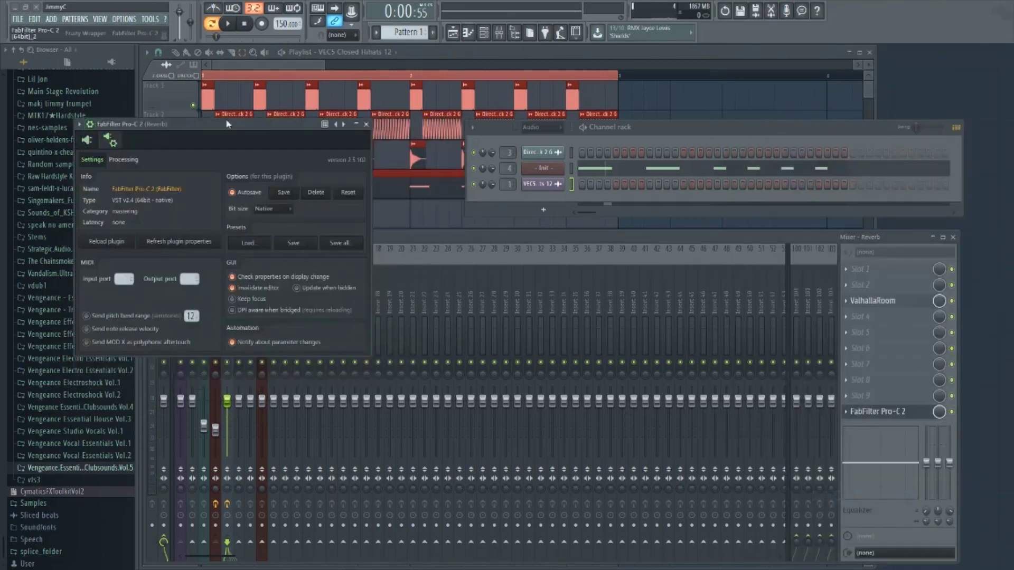
pyautogui.moveTo(109, 125); pyautogui.dragTo(335, 128)
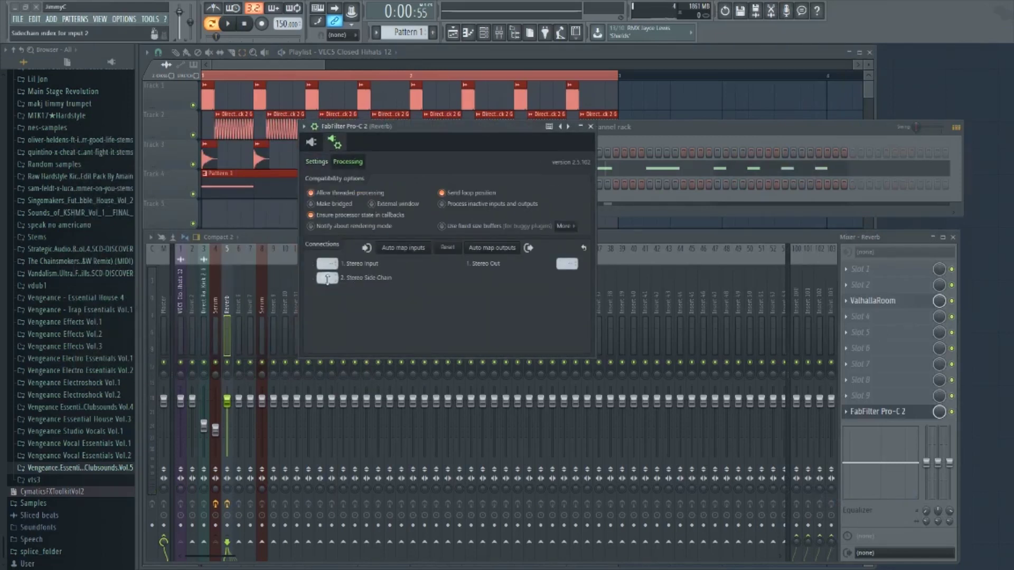
pyautogui.click(327, 278)
pyautogui.click(361, 302)
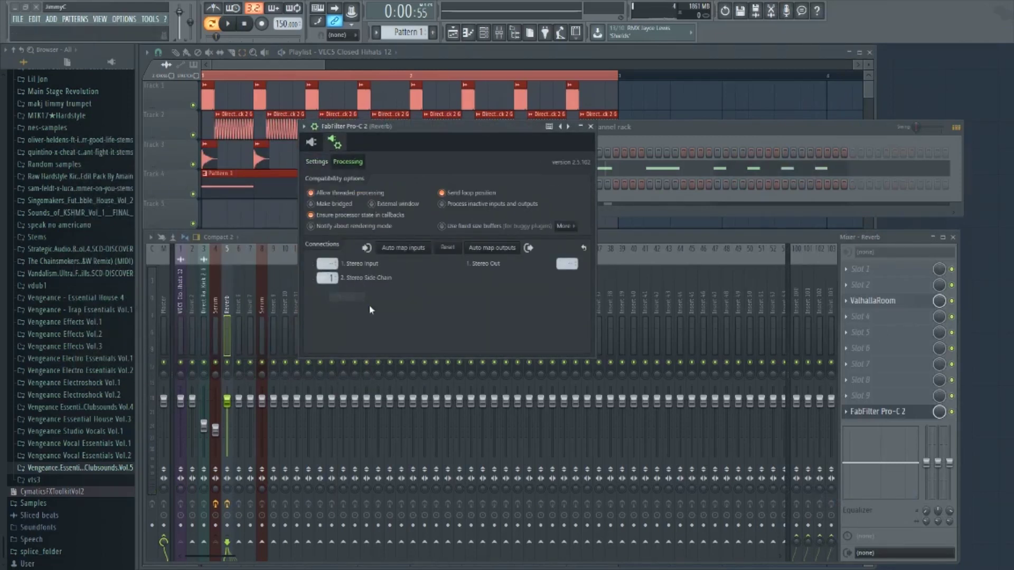
pyautogui.click(315, 143)
# Set Pro-C 2 attack to 0.005 ms, release to about 253.7 ms, and turn auto gain off
pyautogui.moveTo(430, 128); pyautogui.dragTo(413, 99)
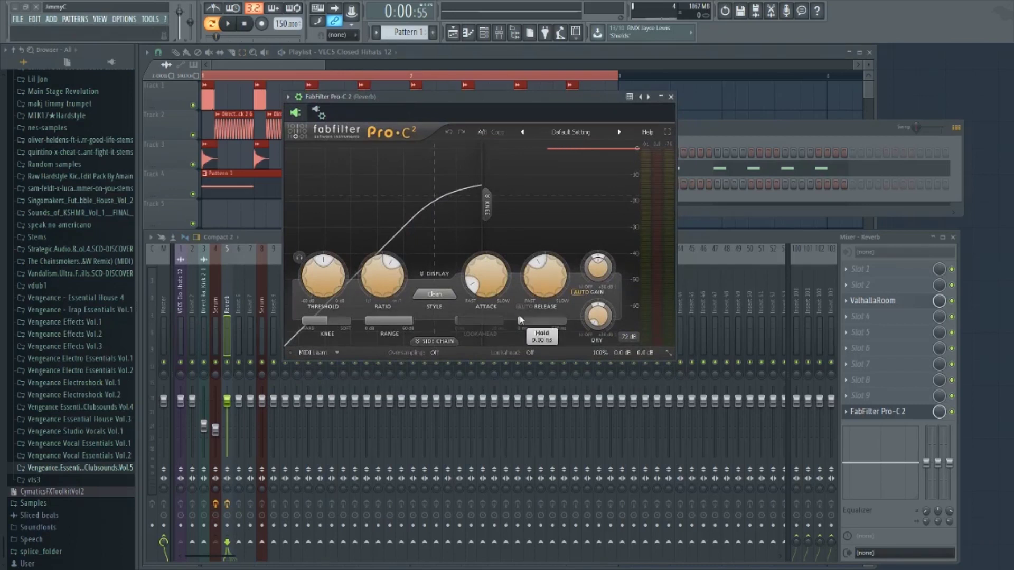
pyautogui.moveTo(486, 275); pyautogui.dragTo(495, 368)
pyautogui.moveTo(548, 292)
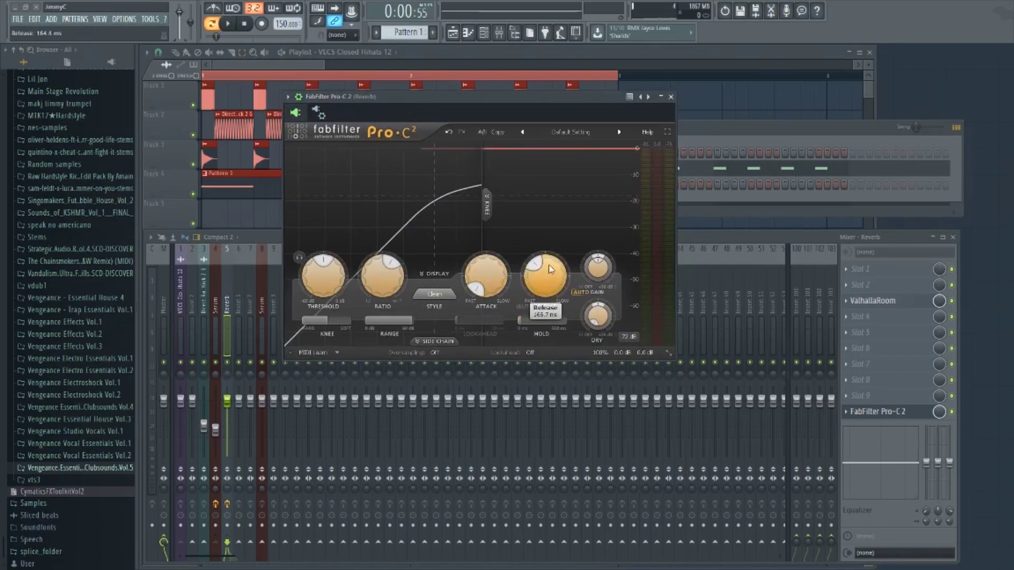
pyautogui.moveTo(549, 262); pyautogui.dragTo(508, 292)
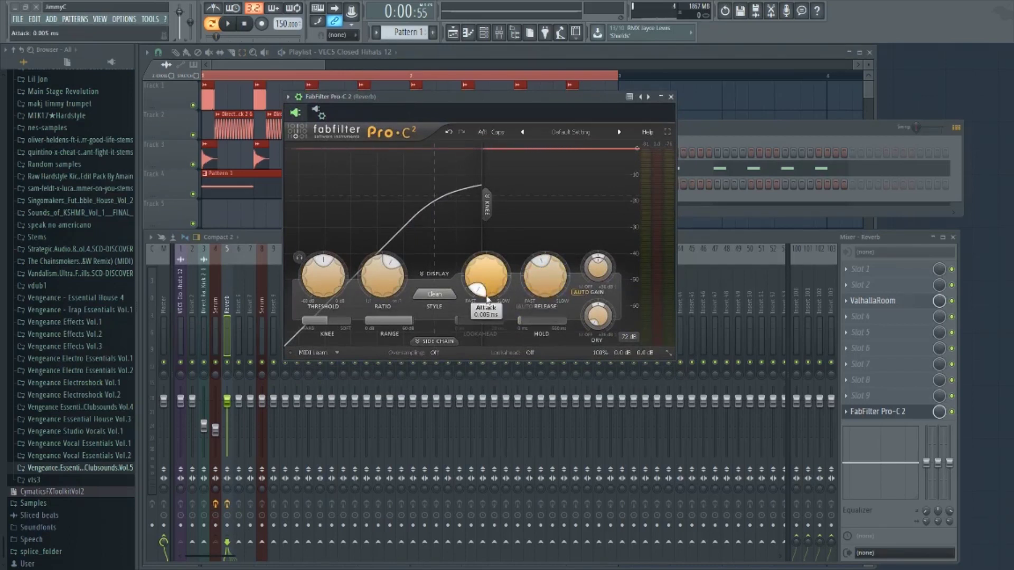
pyautogui.click(581, 292)
# Lower the Pro-C 2 threshold slightly and expand the side-chain options
pyautogui.moveTo(388, 262)
pyautogui.moveTo(323, 290); pyautogui.dragTo(324, 293)
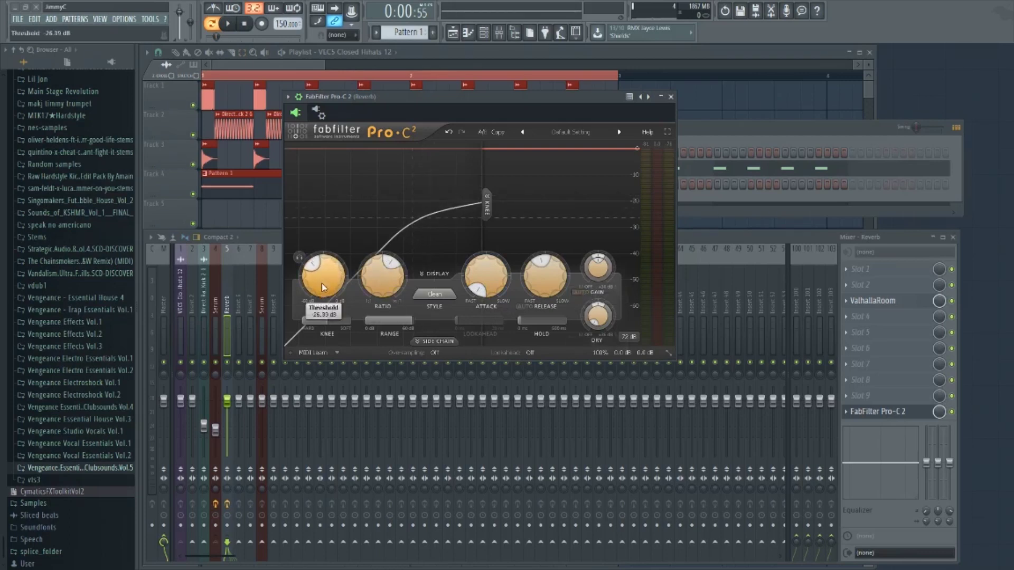
pyautogui.click(434, 341)
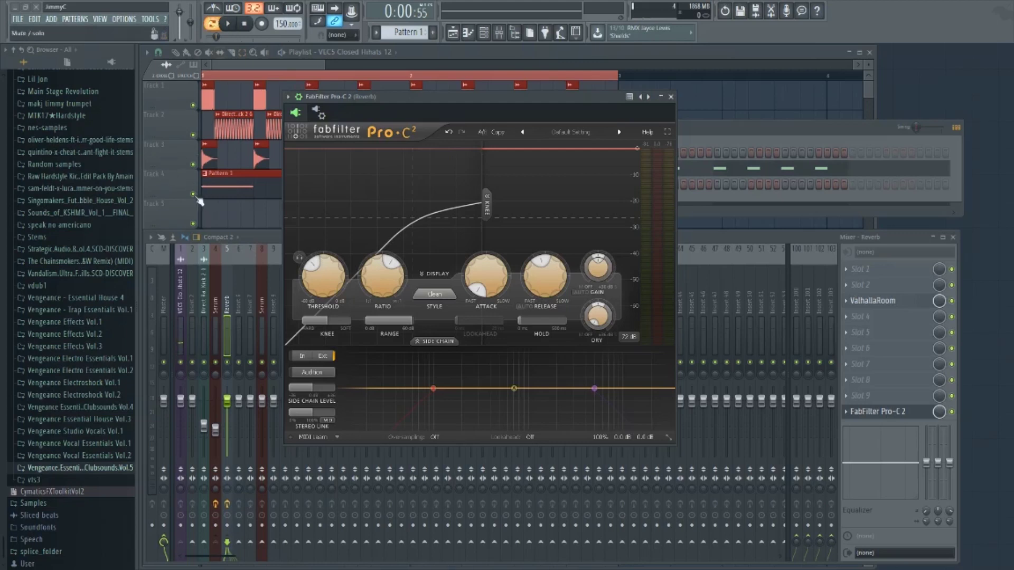
# During playback, drop the Pro-C 2 threshold to about -48 dB and switch style to Opto
pyautogui.click(229, 24)
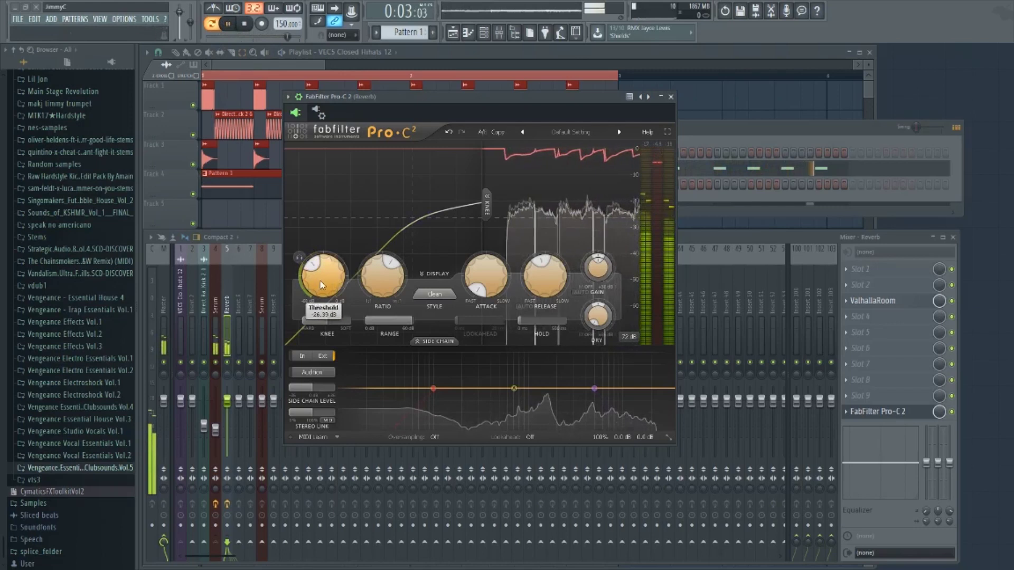
pyautogui.moveTo(323, 288); pyautogui.dragTo(322, 299)
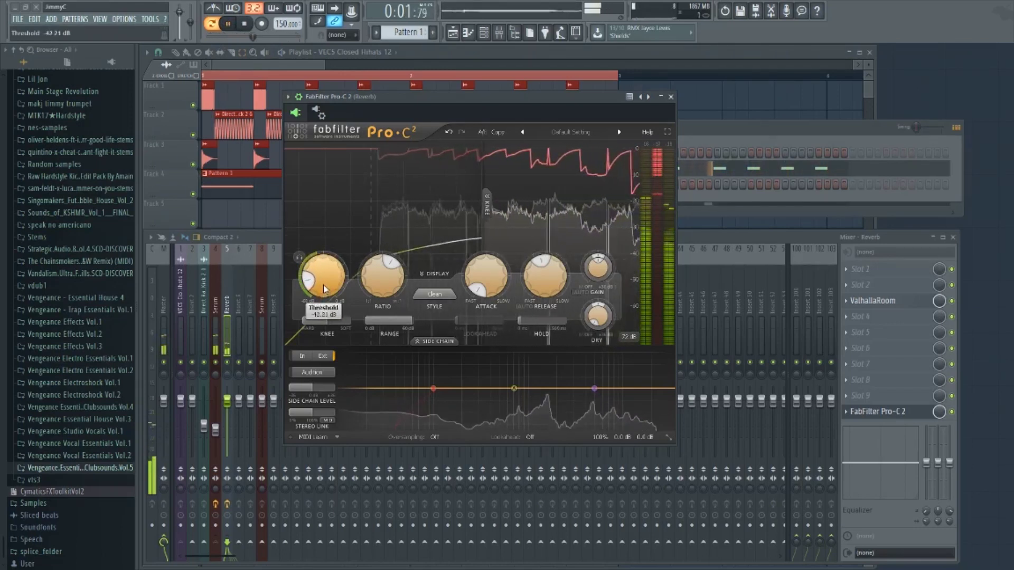
pyautogui.click(434, 293)
pyautogui.click(459, 331)
pyautogui.moveTo(323, 288); pyautogui.dragTo(322, 300)
# Shorten the release slightly, stop playback and close Pro-C 2
pyautogui.moveTo(551, 295); pyautogui.dragTo(550, 300)
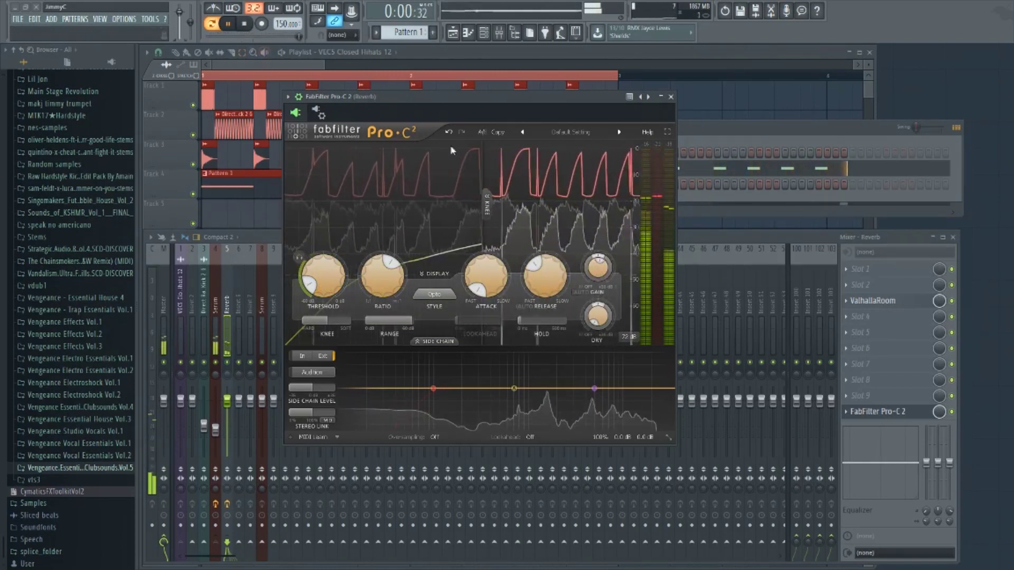
pyautogui.press('space')
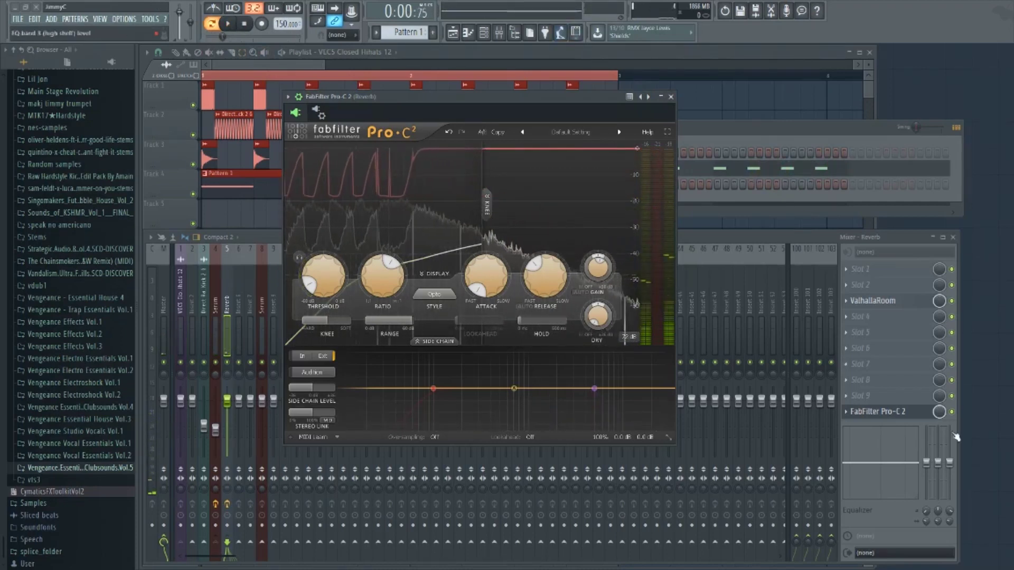
pyautogui.click(672, 97)
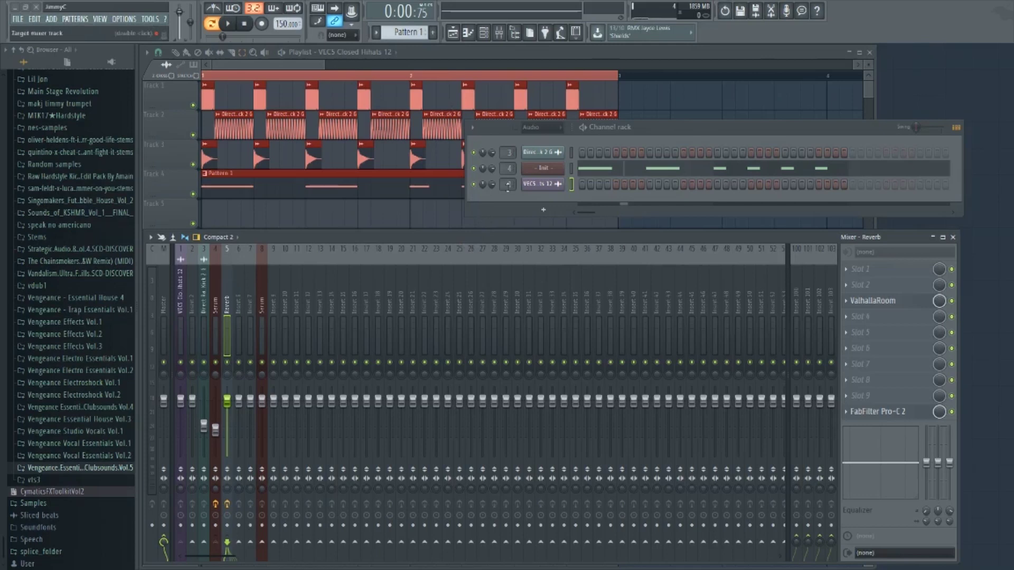
# Load FabFilter Pro-MB into FX slot 7 of the Serum insert
pyautogui.click(217, 319)
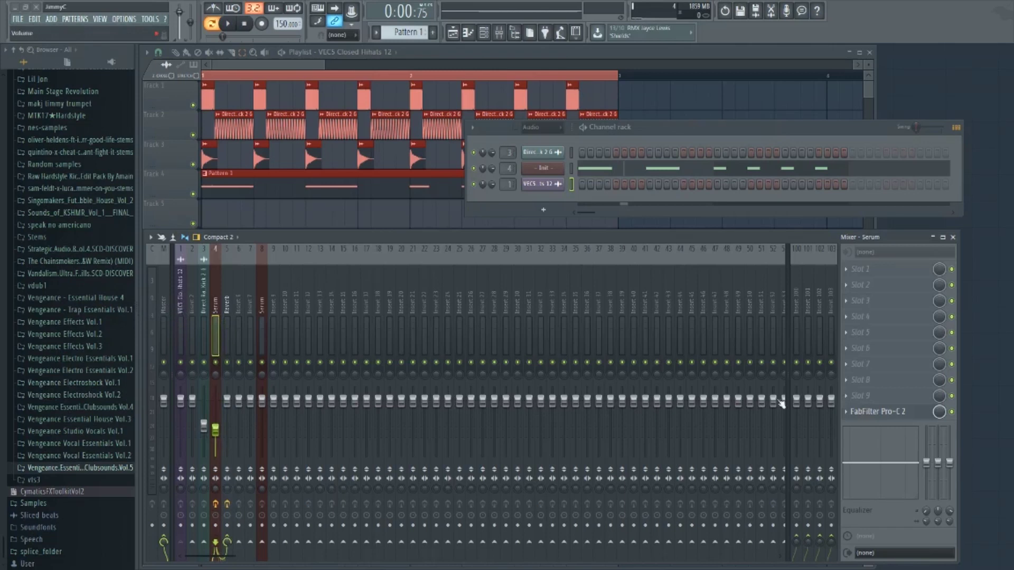
pyautogui.click(849, 372)
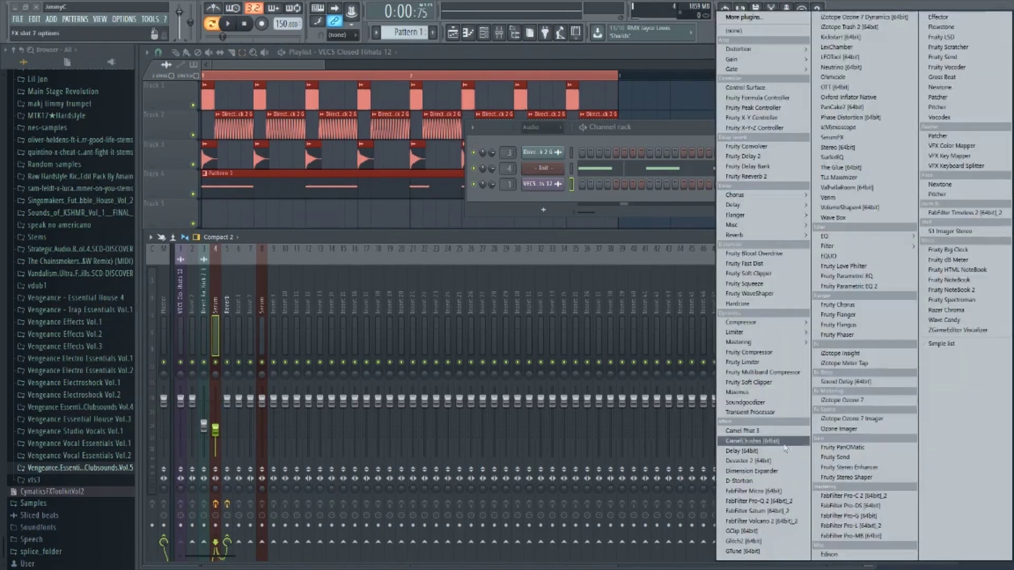
pyautogui.click(873, 536)
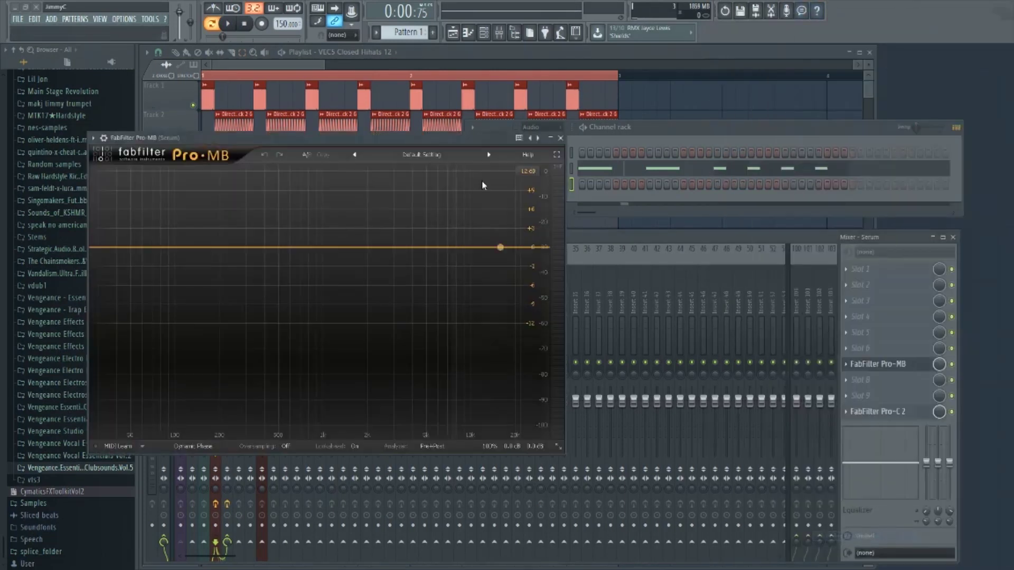
# Add a new Pro-MB compression band and set its range to -30 dB
pyautogui.moveTo(568, 120); pyautogui.dragTo(610, 127)
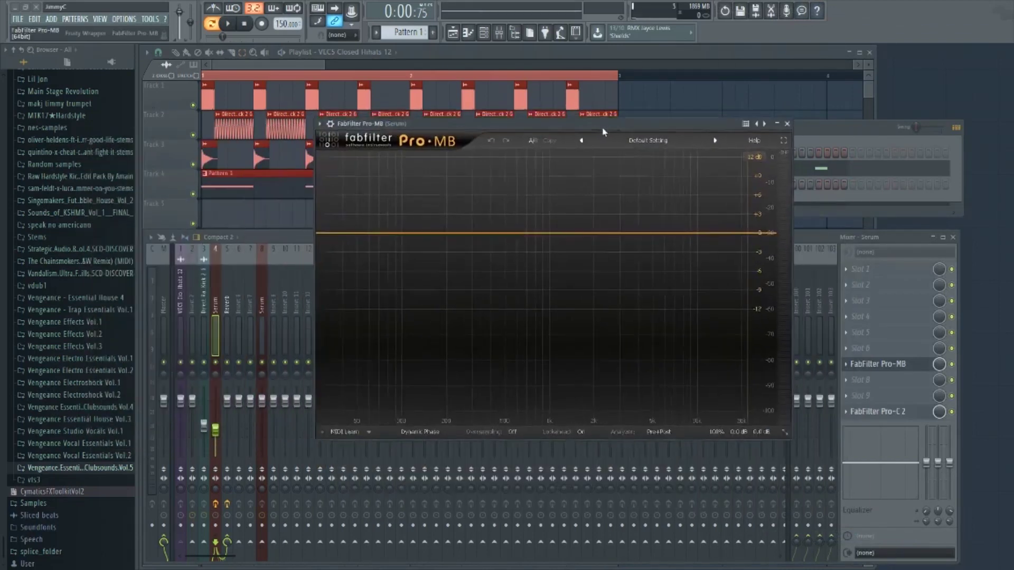
pyautogui.click(344, 232)
pyautogui.moveTo(371, 241); pyautogui.dragTo(463, 247)
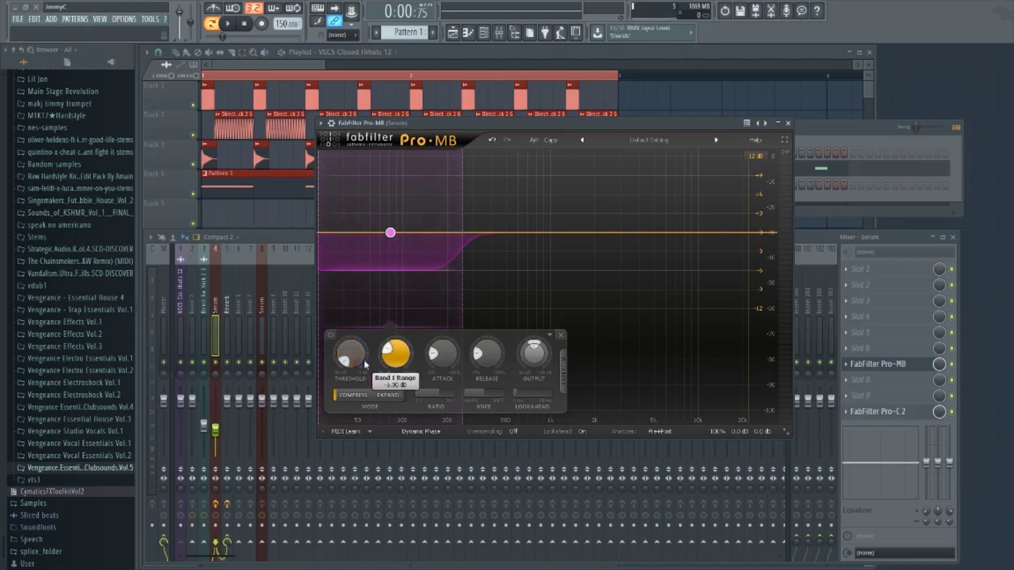
pyautogui.moveTo(395, 353); pyautogui.dragTo(400, 430)
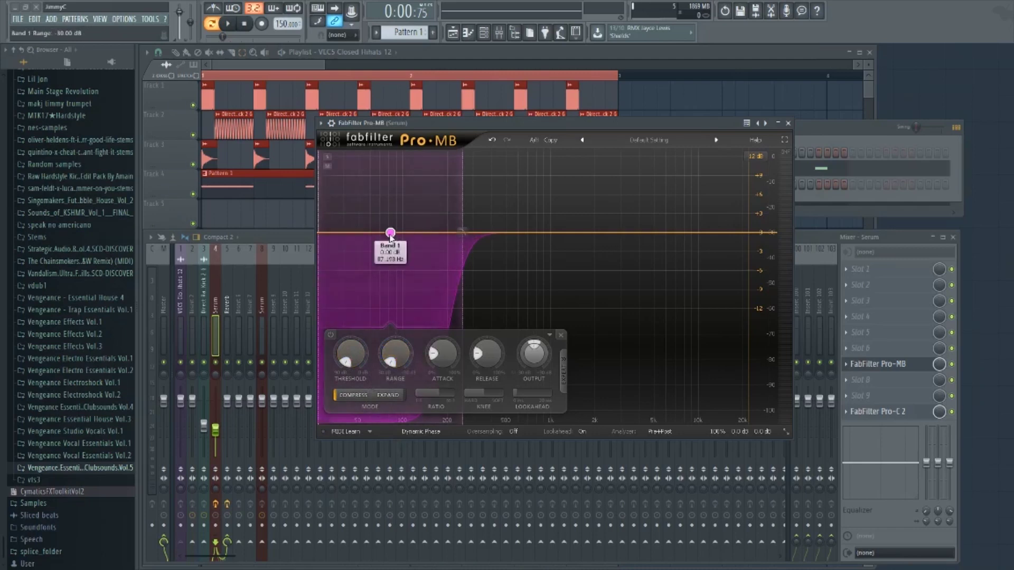
# Move the band up to about 3.5 kHz, set attack 0%, lookahead Off, and show side-chain options
pyautogui.moveTo(390, 235); pyautogui.dragTo(704, 233)
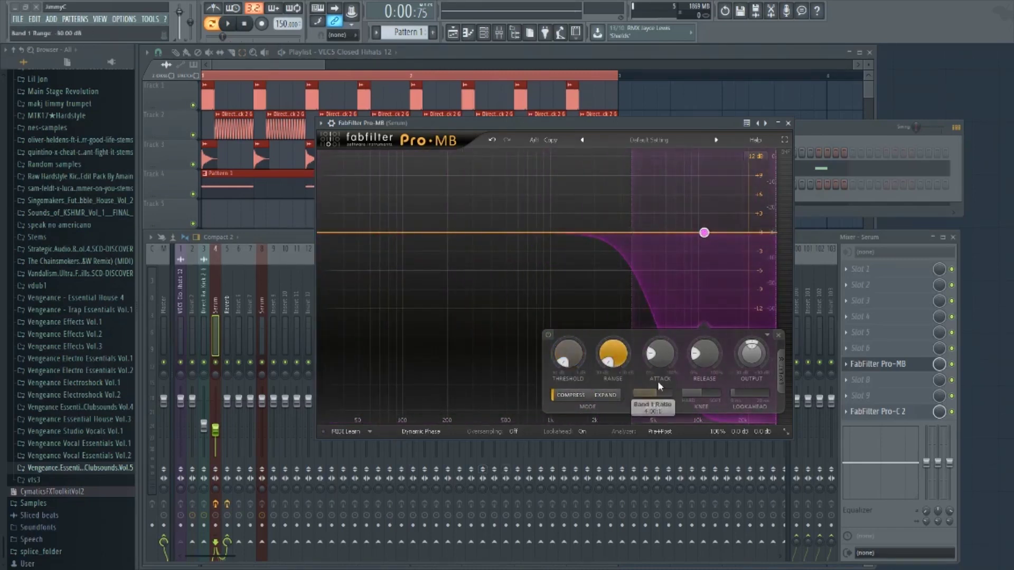
pyautogui.moveTo(660, 353); pyautogui.dragTo(661, 365)
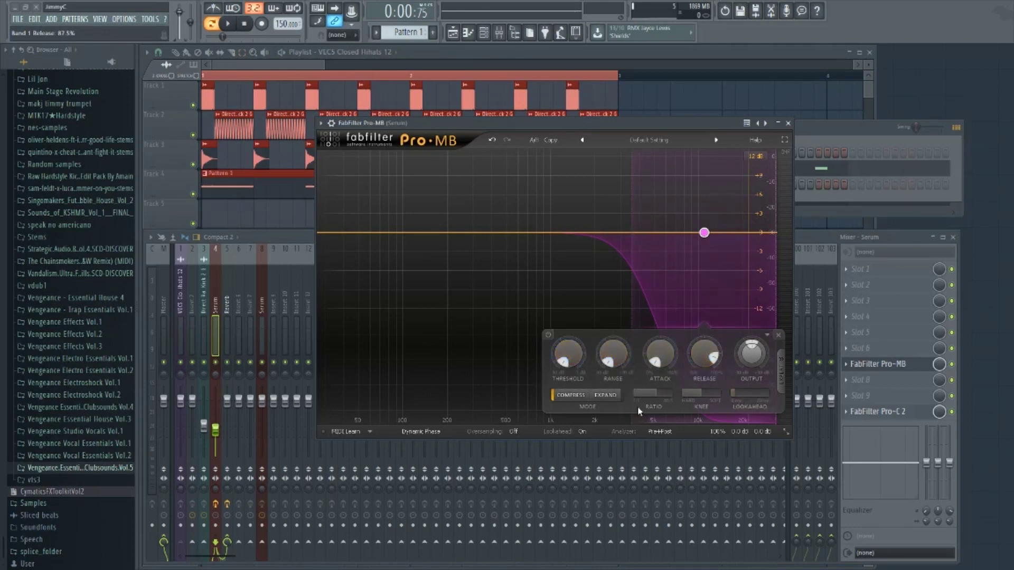
pyautogui.click(583, 431)
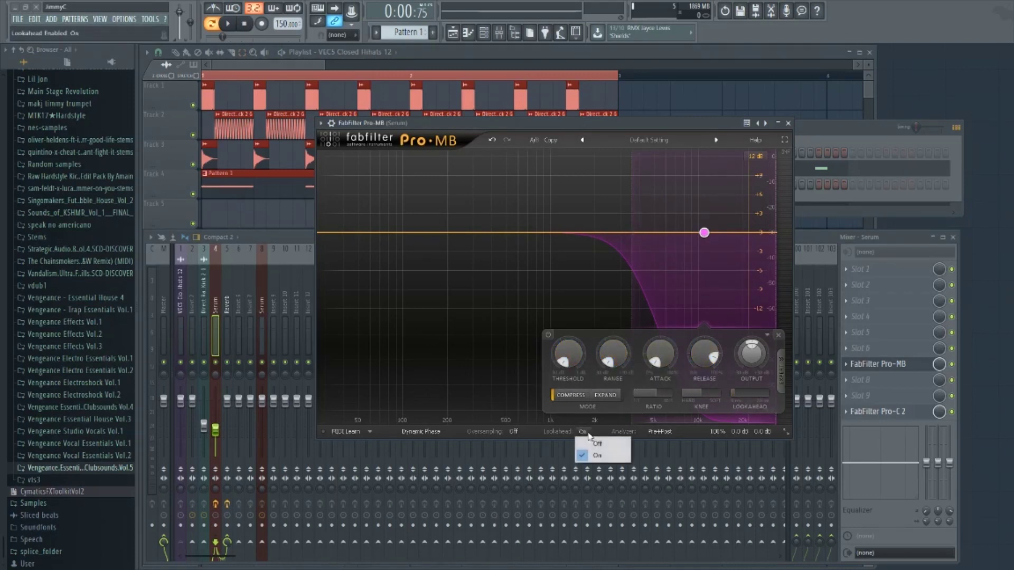
pyautogui.click(607, 444)
pyautogui.click(783, 381)
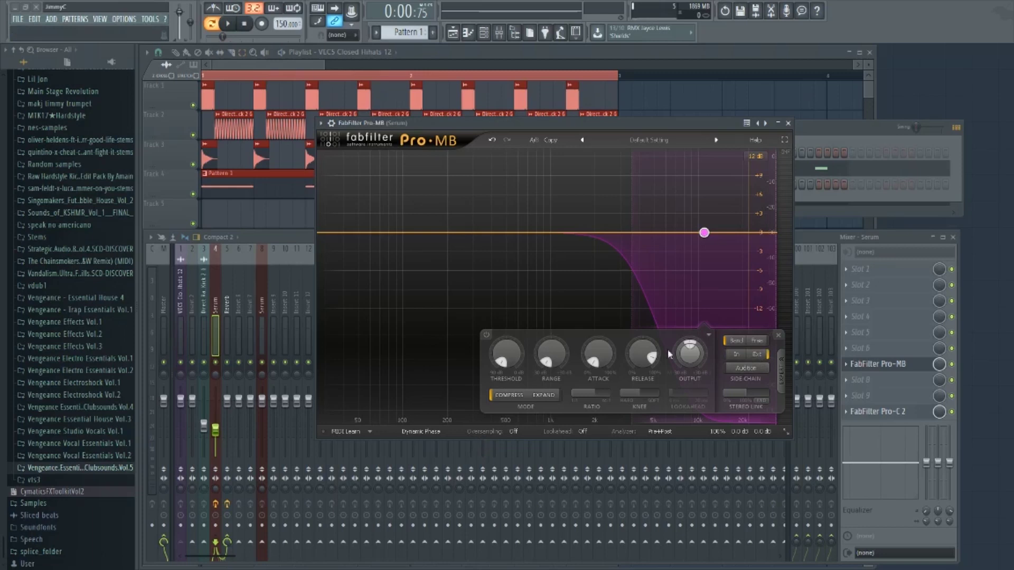
# Feed Pro-MB's side-chain from VEC5 Closed Hihats 12, then bring the mixer back to the front
pyautogui.click(331, 123)
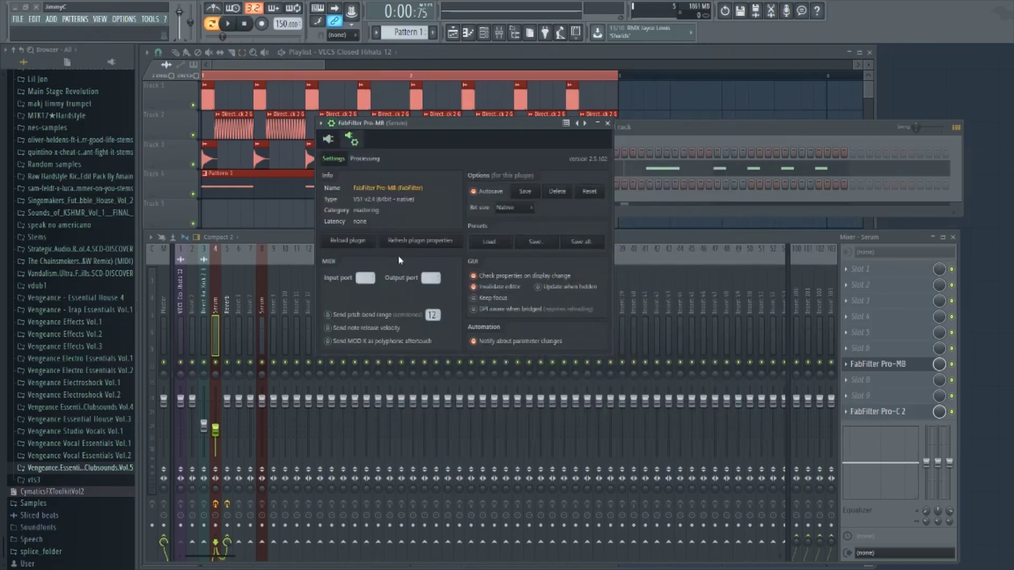
pyautogui.click(366, 158)
pyautogui.click(343, 260)
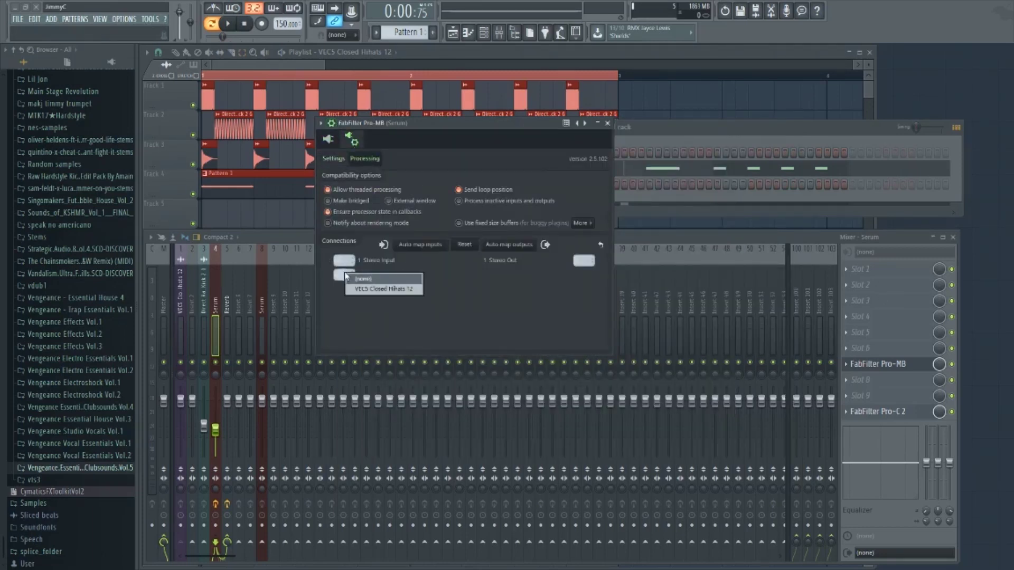
pyautogui.click(384, 288)
pyautogui.click(330, 141)
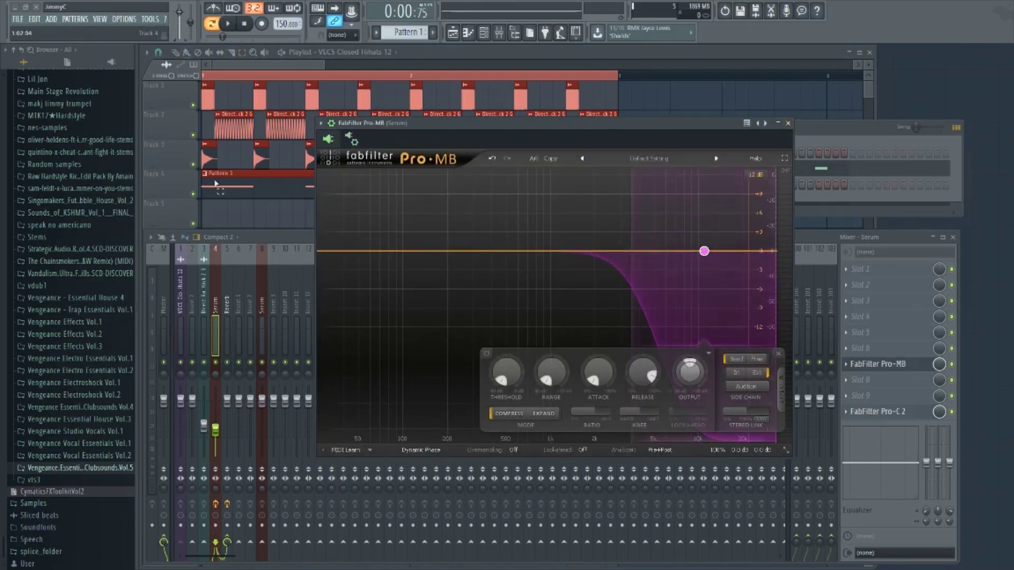
pyautogui.click(197, 168)
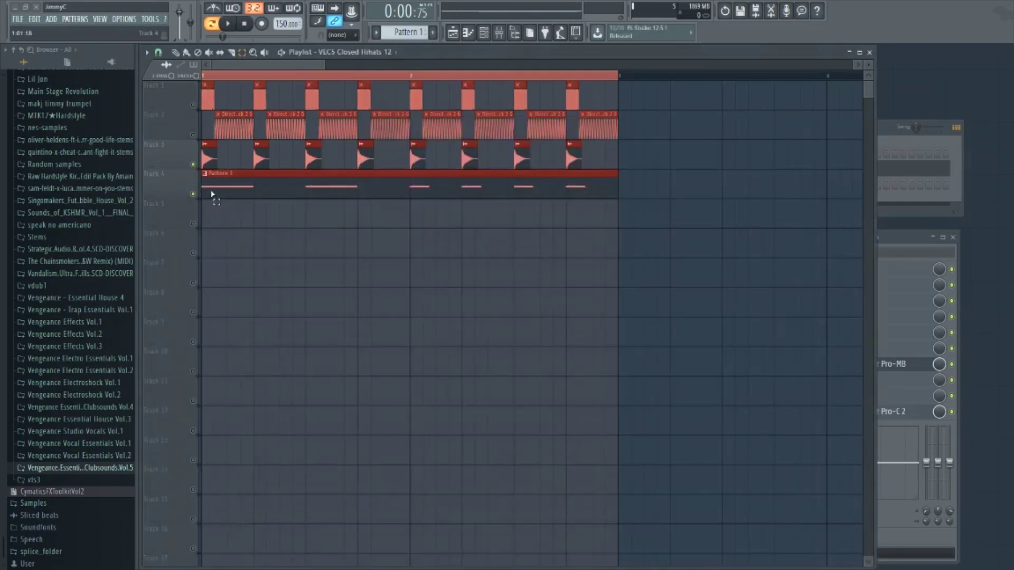
pyautogui.click(902, 242)
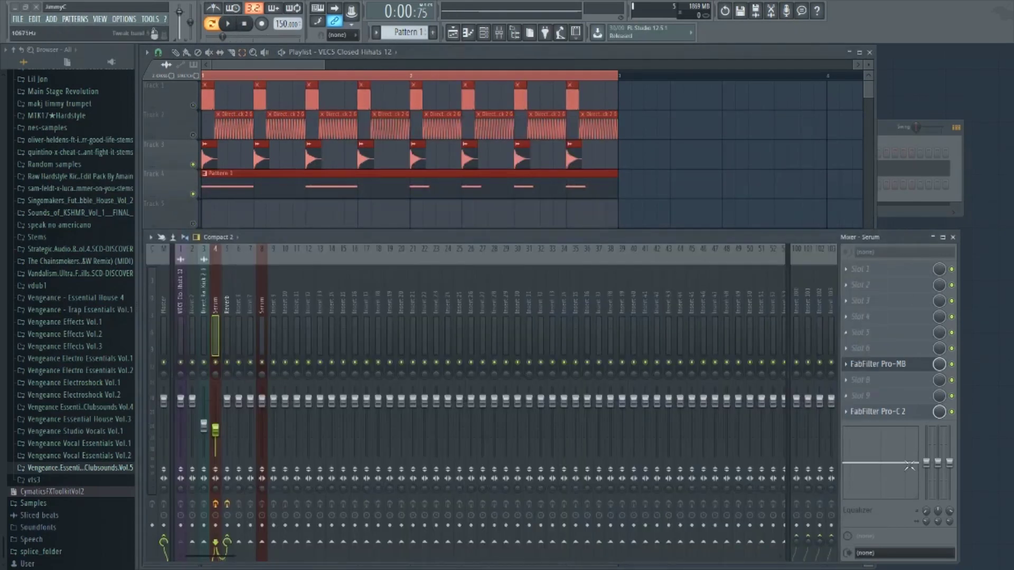
# Open Pro-MB on the Serum insert and move its window aside to uncover Serum's effects
pyautogui.click(877, 364)
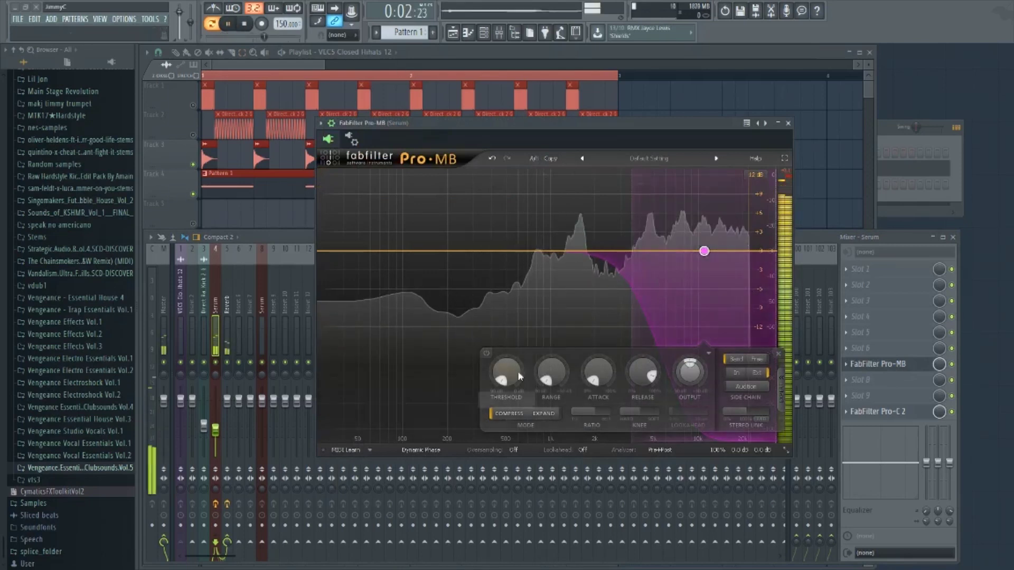
pyautogui.moveTo(440, 122); pyautogui.dragTo(637, 139)
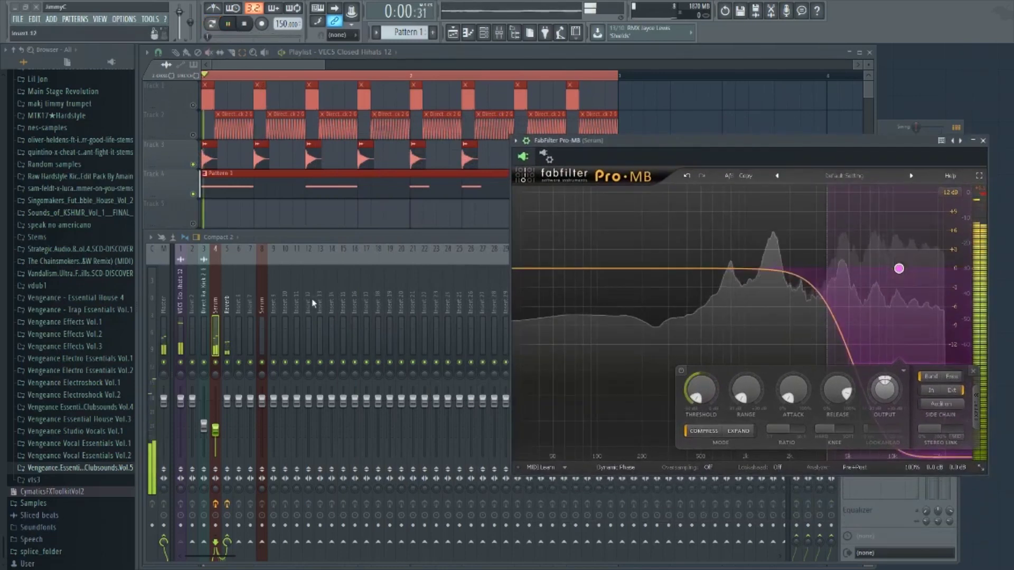
pyautogui.moveTo(765, 142); pyautogui.dragTo(614, 129)
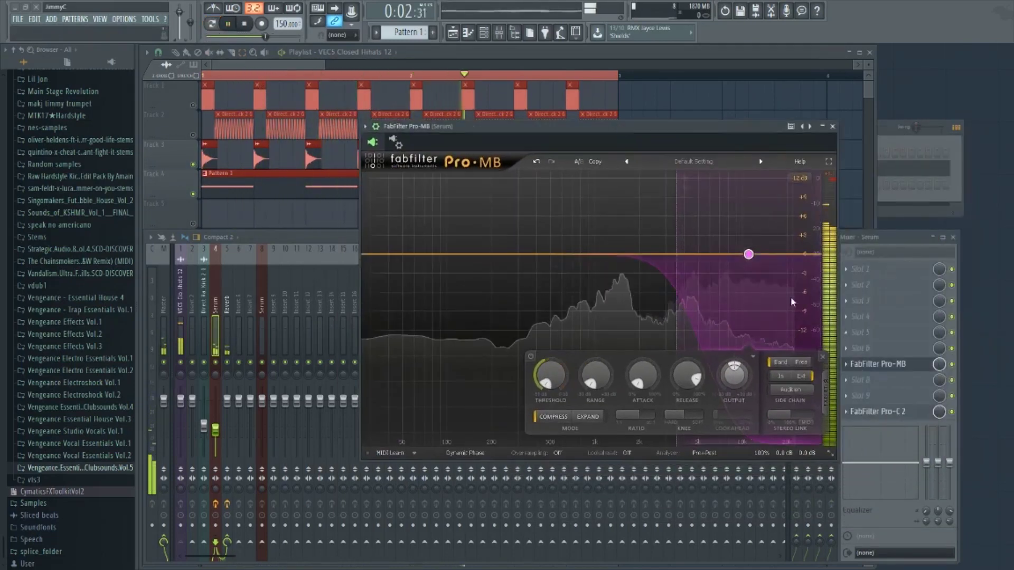
# Cut the Pro-MB band's release to 15%, shift it into the mids, and select a playlist range
pyautogui.moveTo(687, 376); pyautogui.dragTo(695, 470)
pyautogui.moveTo(748, 256)
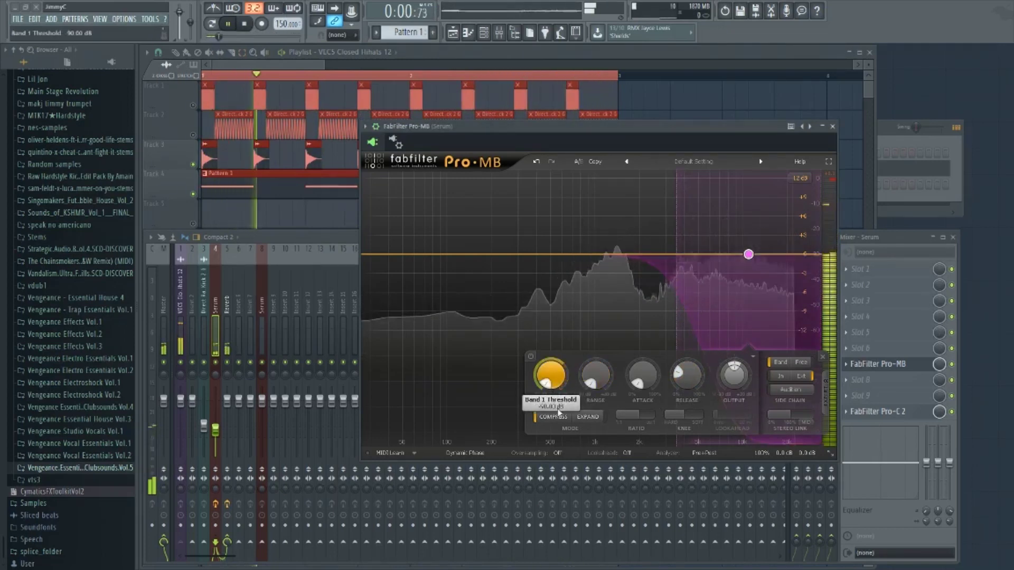
pyautogui.moveTo(688, 378); pyautogui.dragTo(634, 384)
pyautogui.moveTo(748, 254); pyautogui.dragTo(546, 255)
pyautogui.moveTo(557, 374); pyautogui.dragTo(558, 382)
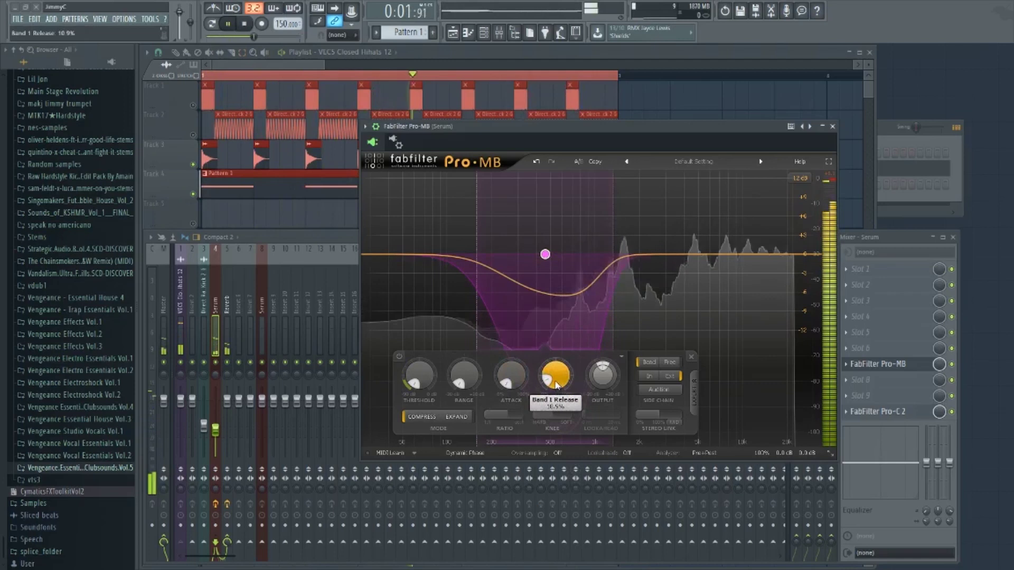
pyautogui.moveTo(204, 75); pyautogui.dragTo(827, 89)
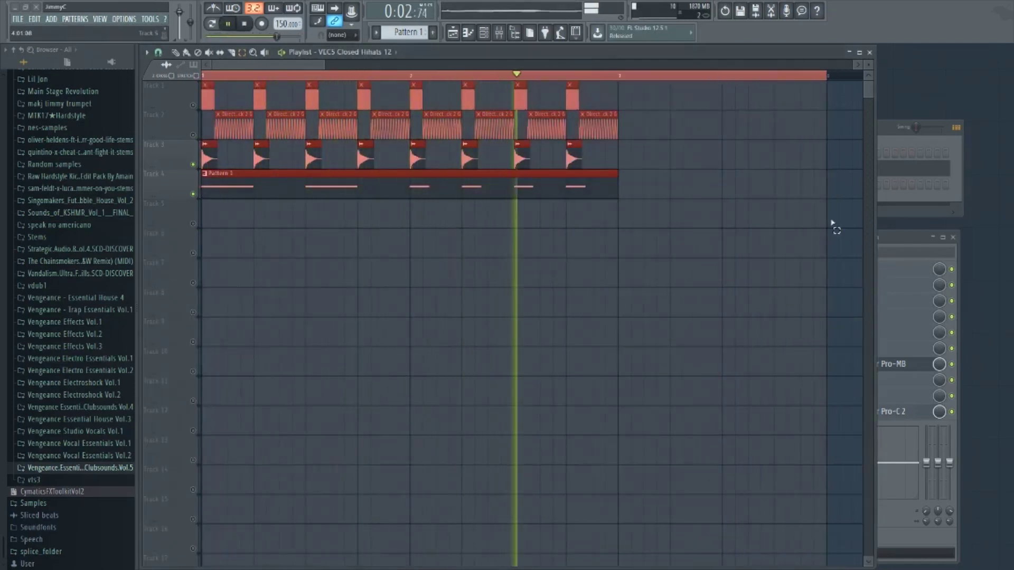
# Extend the playlist range to bar 4 and raise the Pro-MB band to a crossover near 4297 Hz
pyautogui.click(898, 236)
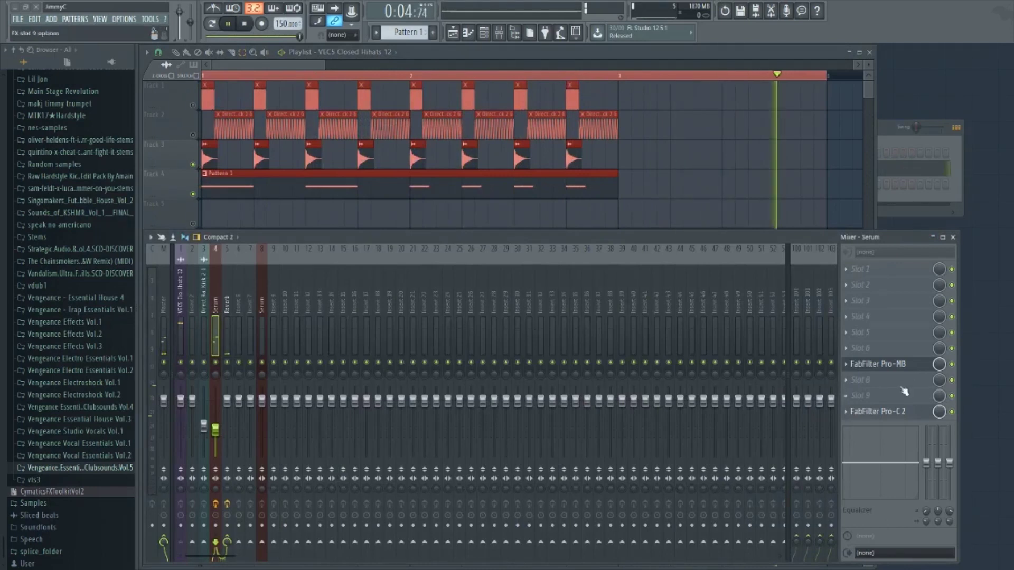
pyautogui.click(898, 364)
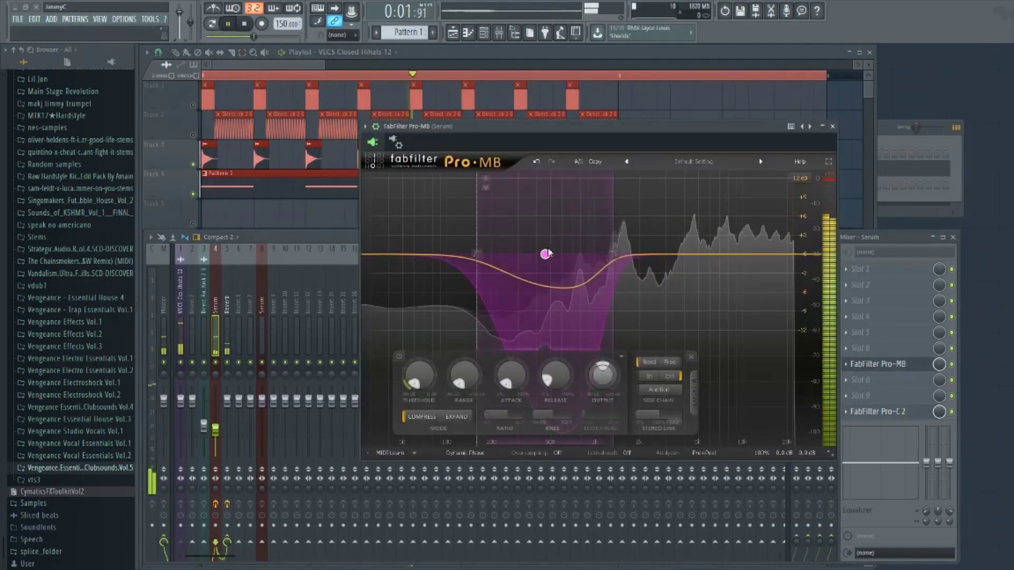
pyautogui.moveTo(545, 256); pyautogui.dragTo(645, 264)
pyautogui.click(194, 169)
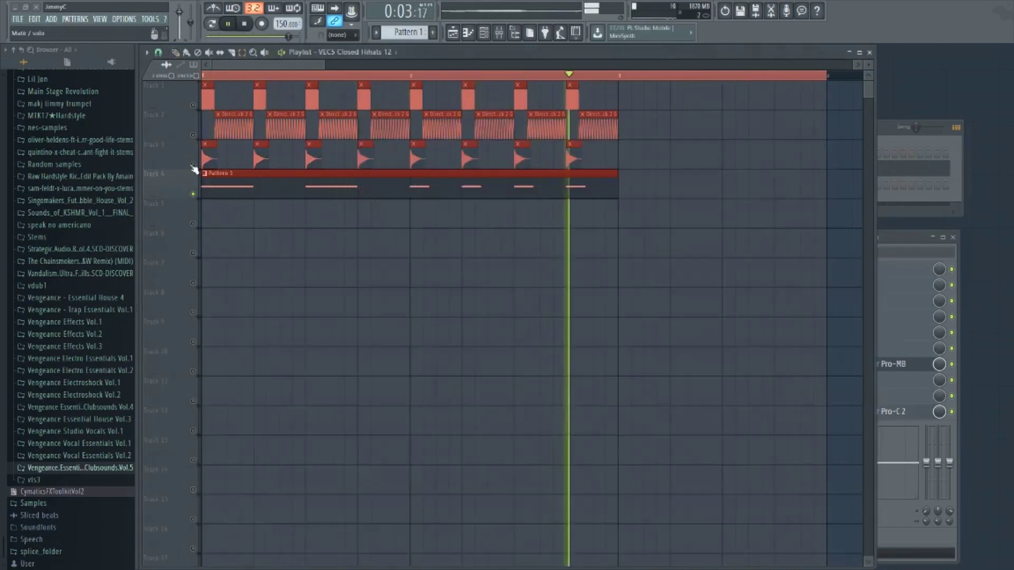
pyautogui.click(914, 238)
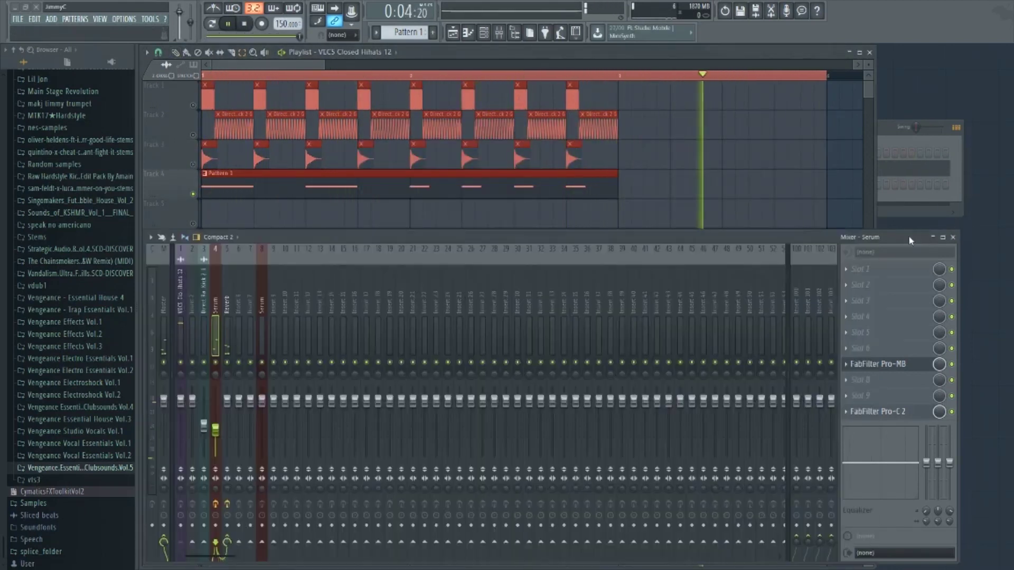
# Sweep the Pro-MB band back into the high frequencies, stop playback, and close Pro-MB
pyautogui.click(903, 365)
pyautogui.moveTo(648, 255); pyautogui.dragTo(749, 255)
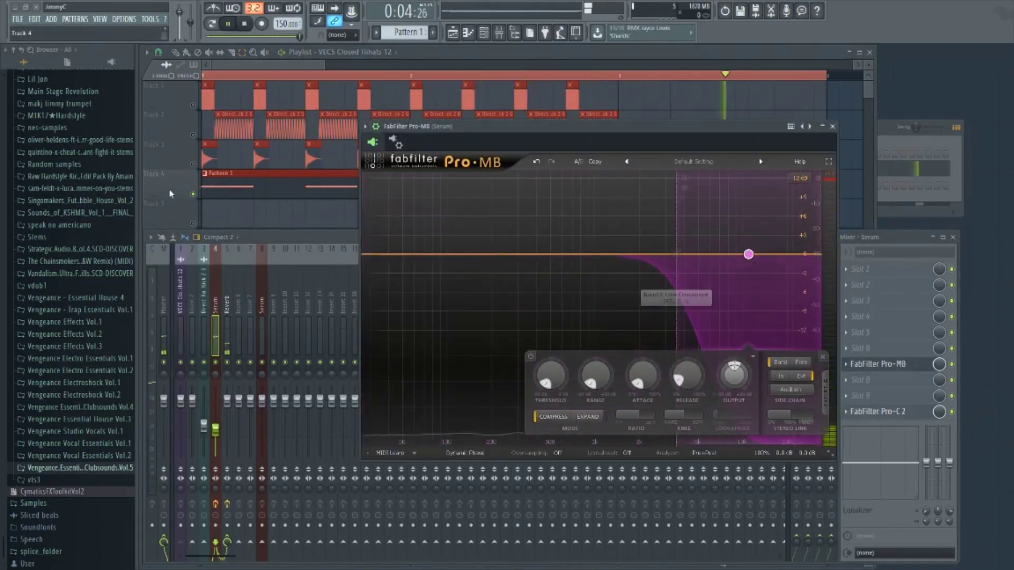
pyautogui.press('space')
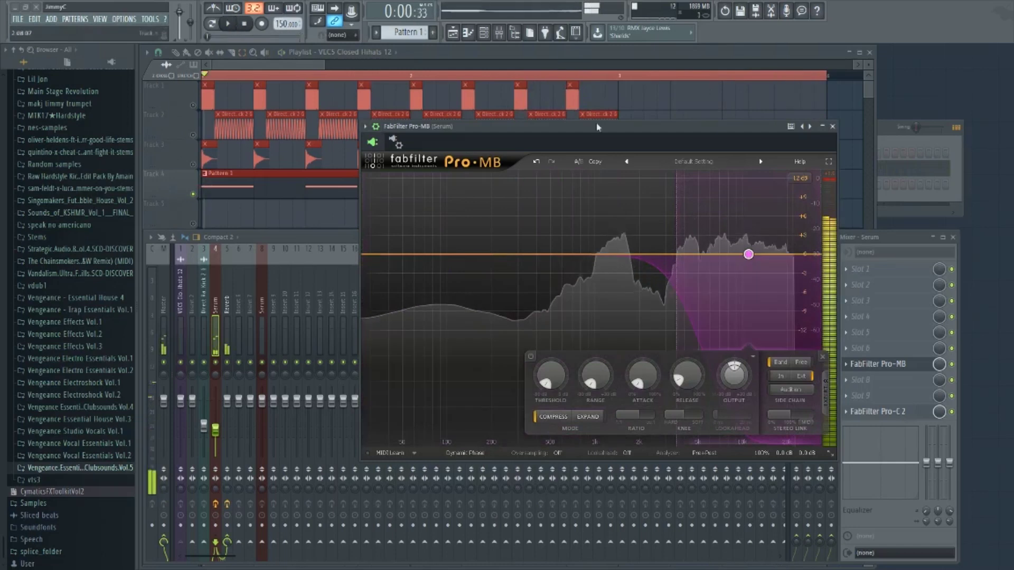
pyautogui.click(833, 127)
pyautogui.click(915, 370)
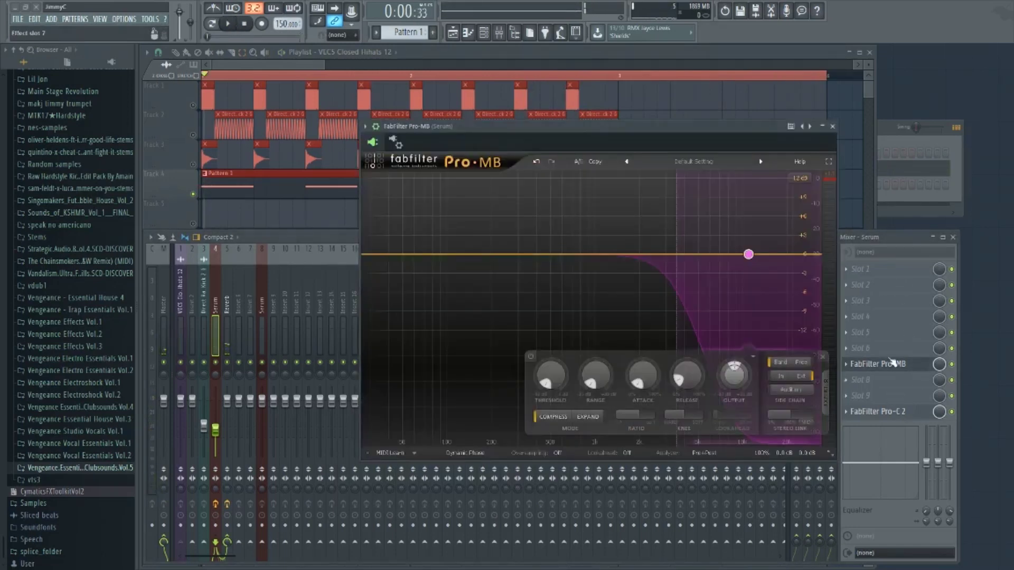
pyautogui.click(833, 127)
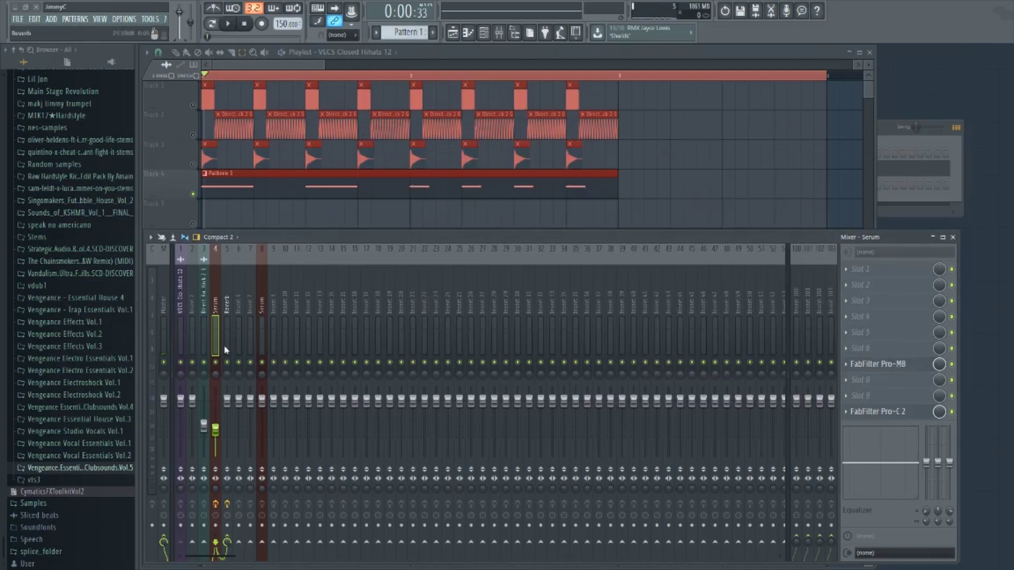
pyautogui.click(897, 364)
pyautogui.click(832, 127)
pyautogui.click(181, 311)
pyautogui.click(192, 312)
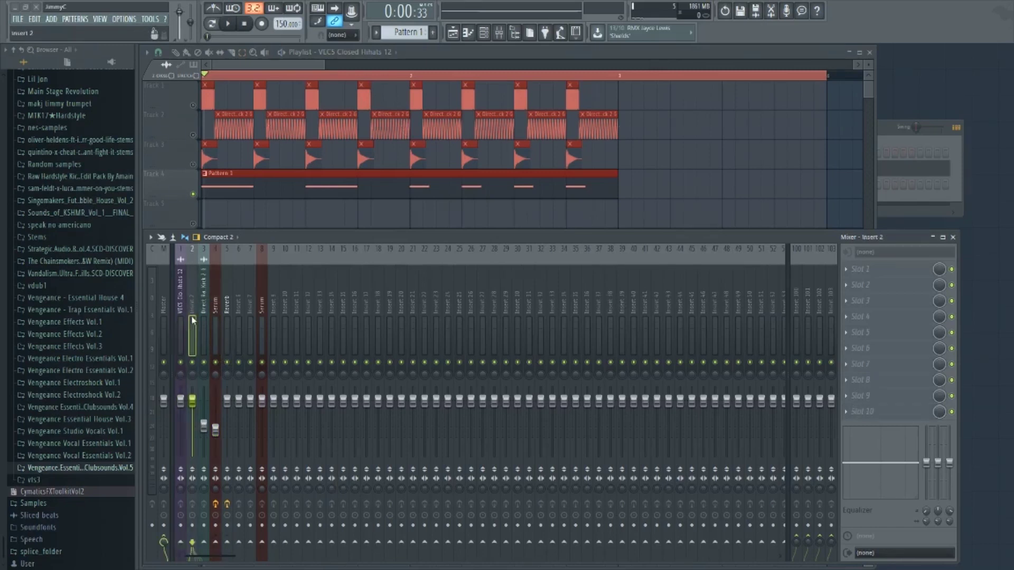
pyautogui.click(204, 312)
pyautogui.rightClick(636, 248)
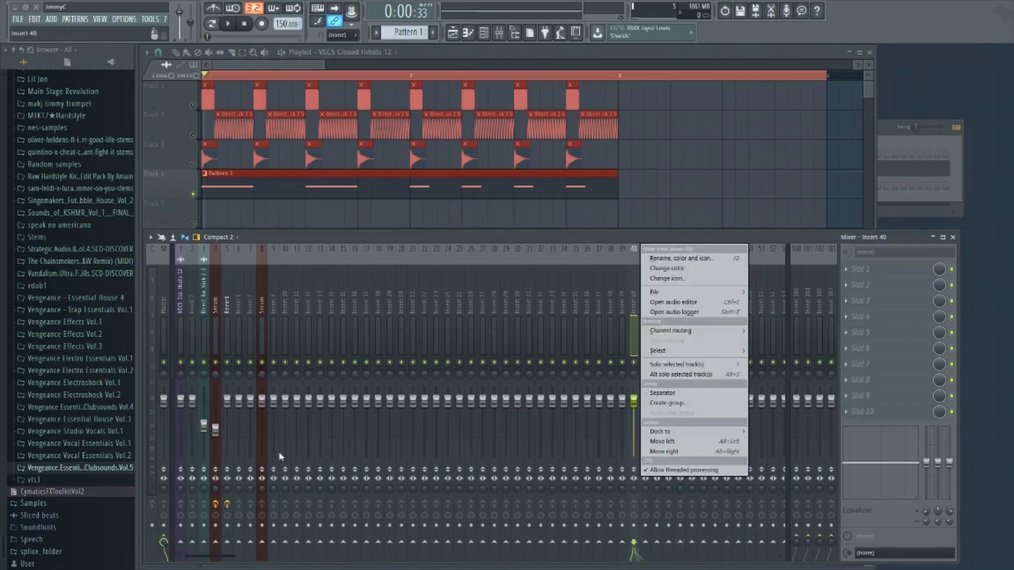
pyautogui.click(780, 244)
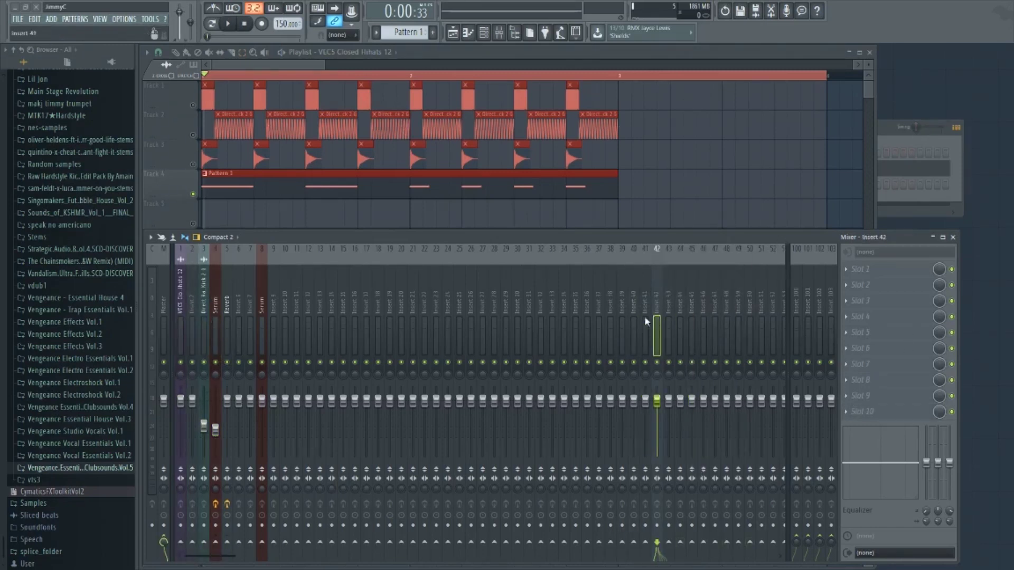
pyautogui.click(448, 333)
pyautogui.click(178, 319)
pyautogui.click(214, 327)
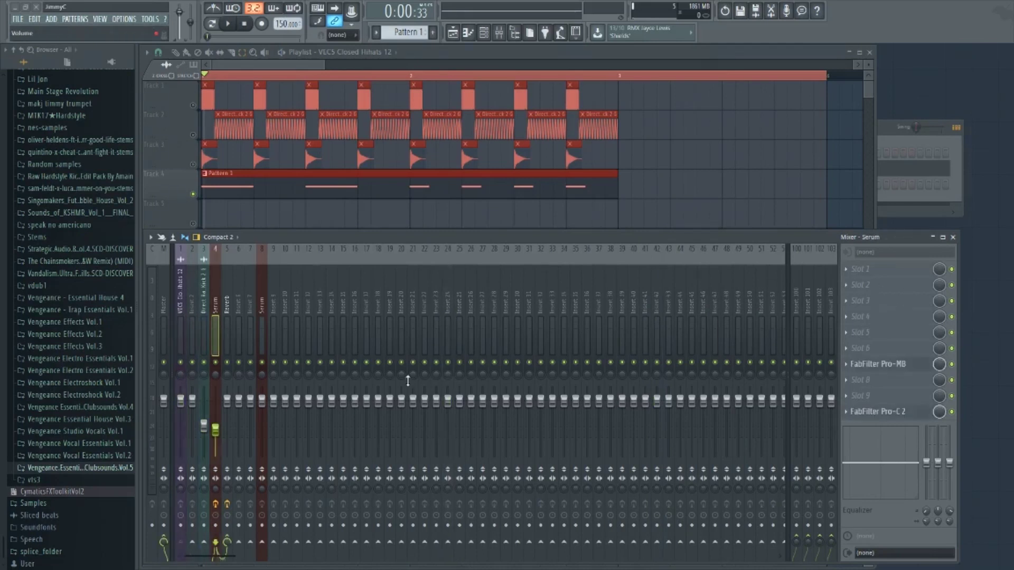
# Load VolumeShaper 4 into Slot 1 and shape the Mid Band curve into a low-start hump
pyautogui.click(848, 275)
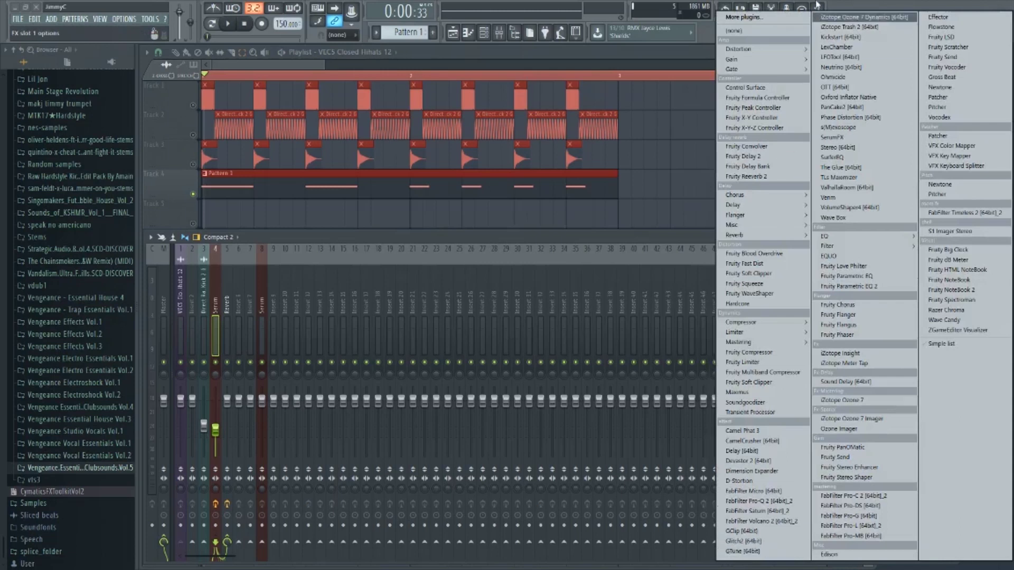
pyautogui.click(873, 209)
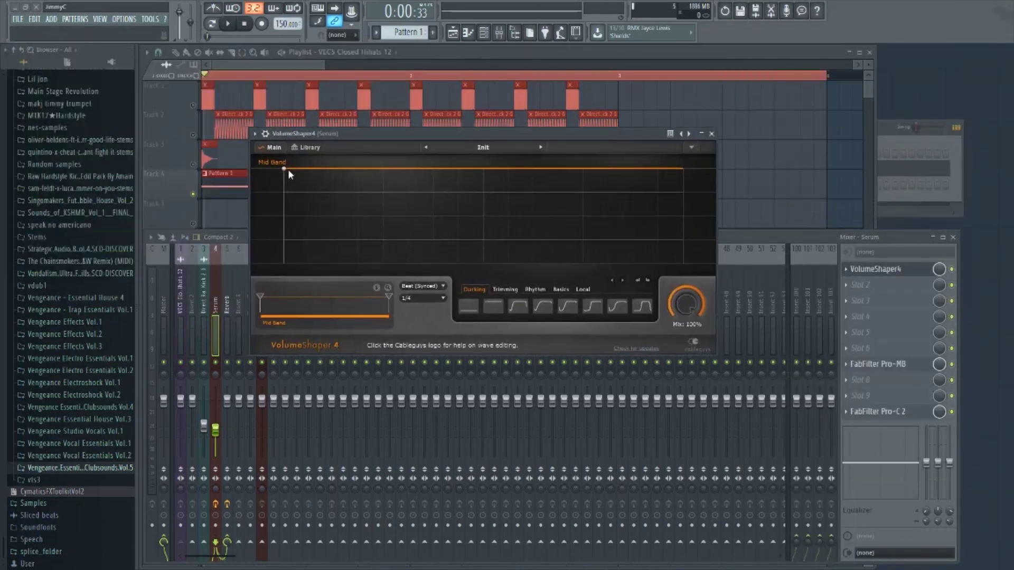
pyautogui.moveTo(285, 169); pyautogui.dragTo(284, 263)
pyautogui.moveTo(483, 263); pyautogui.dragTo(482, 169)
pyautogui.moveTo(609, 182); pyautogui.dragTo(608, 180)
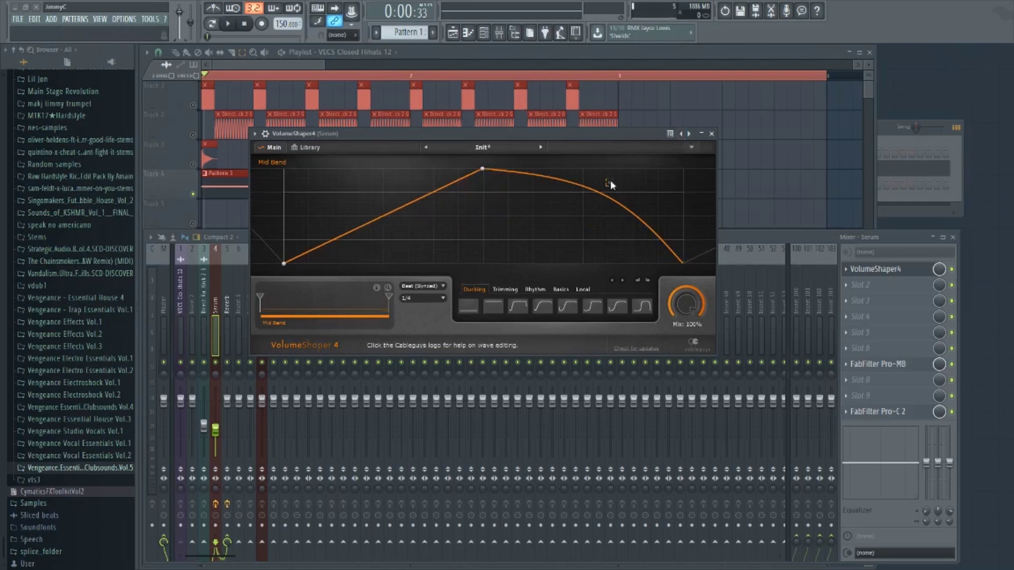
# Make the falloff straight segments, rearrange its points, and curve the rise into a concave swell
pyautogui.rightClick(597, 182)
pyautogui.click(599, 184)
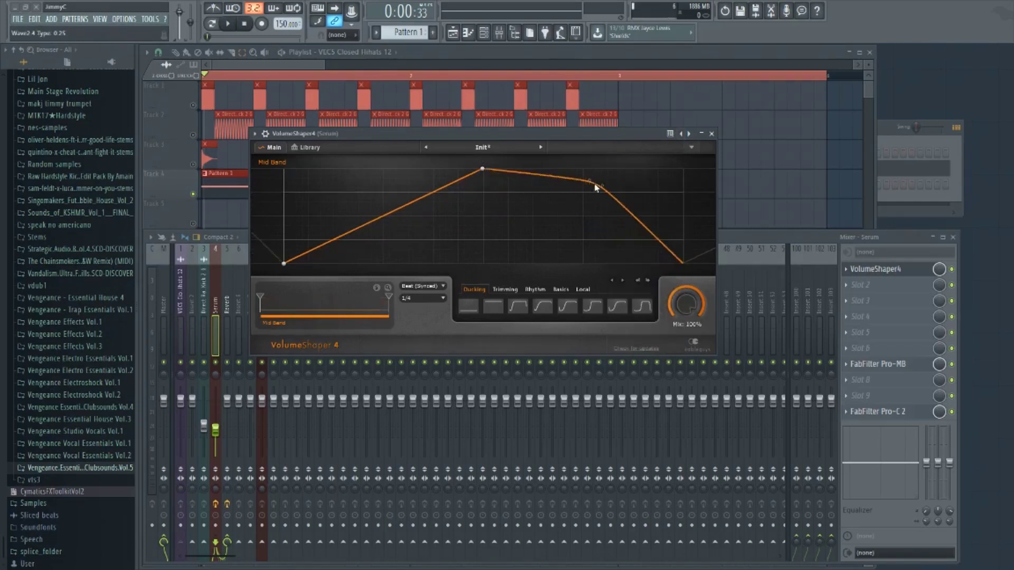
pyautogui.moveTo(596, 182); pyautogui.dragTo(656, 168)
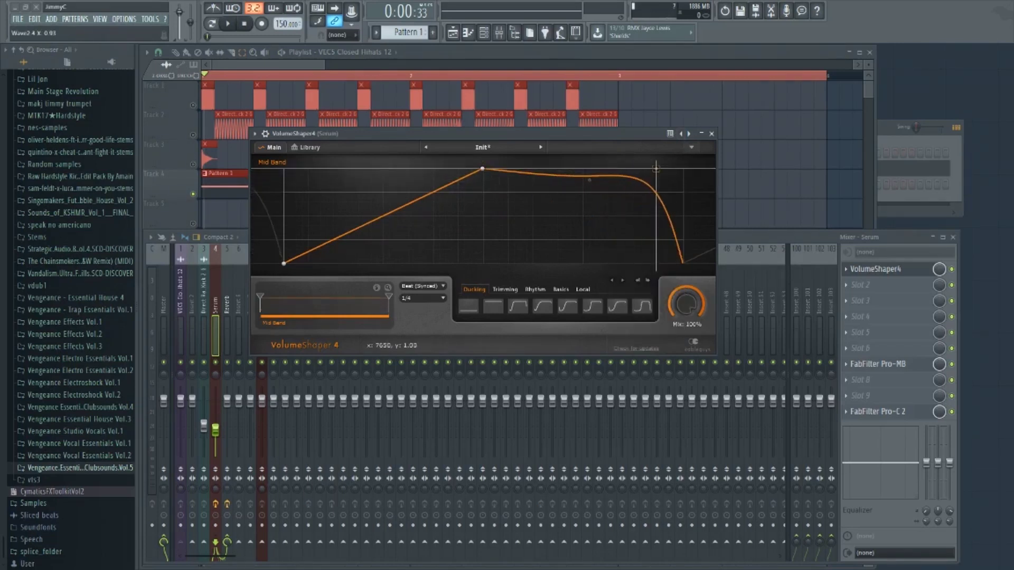
pyautogui.doubleClick(590, 181)
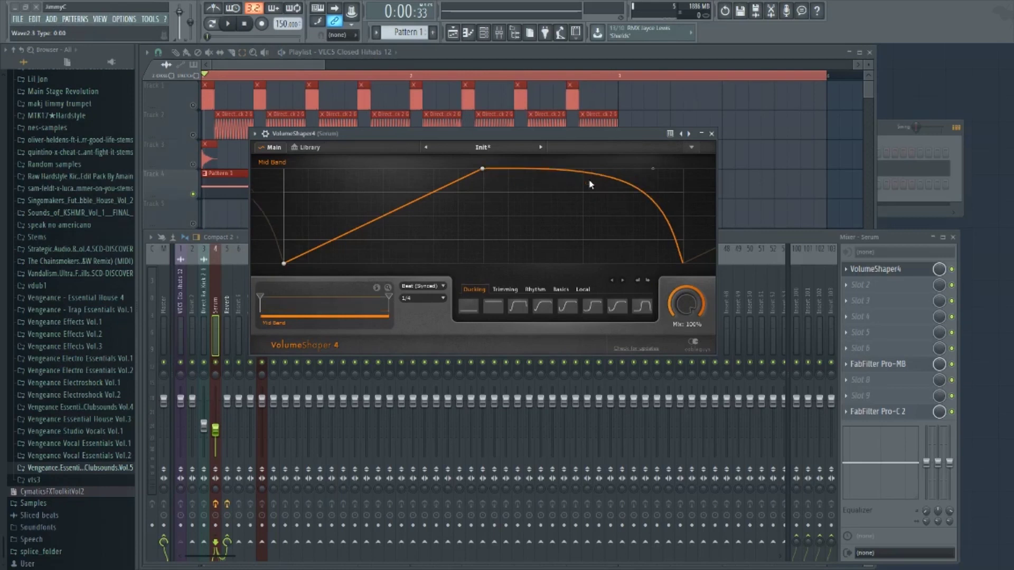
pyautogui.doubleClick(652, 166)
pyautogui.moveTo(652, 167); pyautogui.dragTo(669, 167)
pyautogui.moveTo(624, 141); pyautogui.dragTo(740, 149)
pyautogui.moveTo(513, 215); pyautogui.dragTo(570, 267)
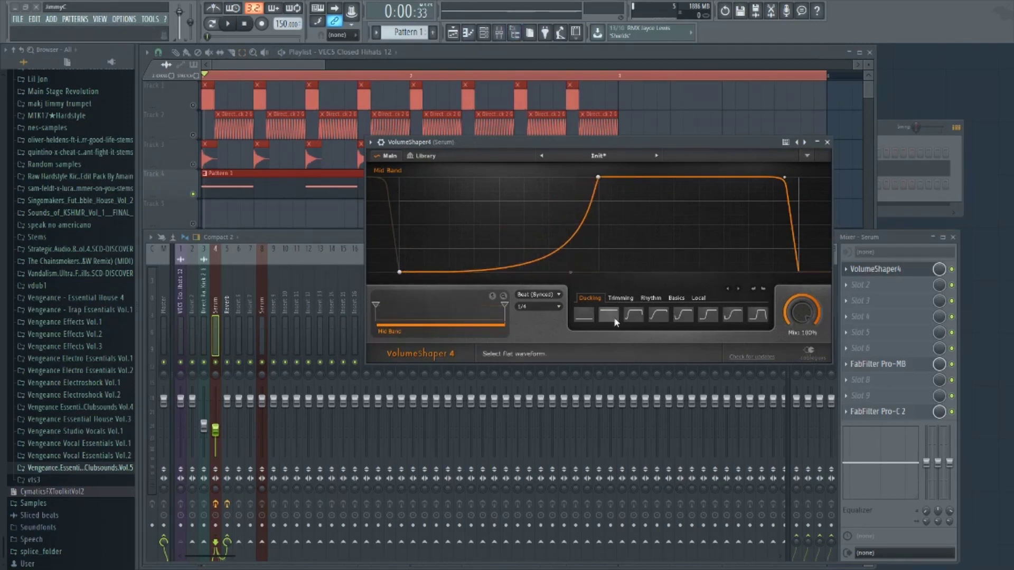
# Close VolumeShaper 4 and empty Slot 1 on the Serum insert, keeping Pro-MB and Pro-C 2
pyautogui.click(827, 142)
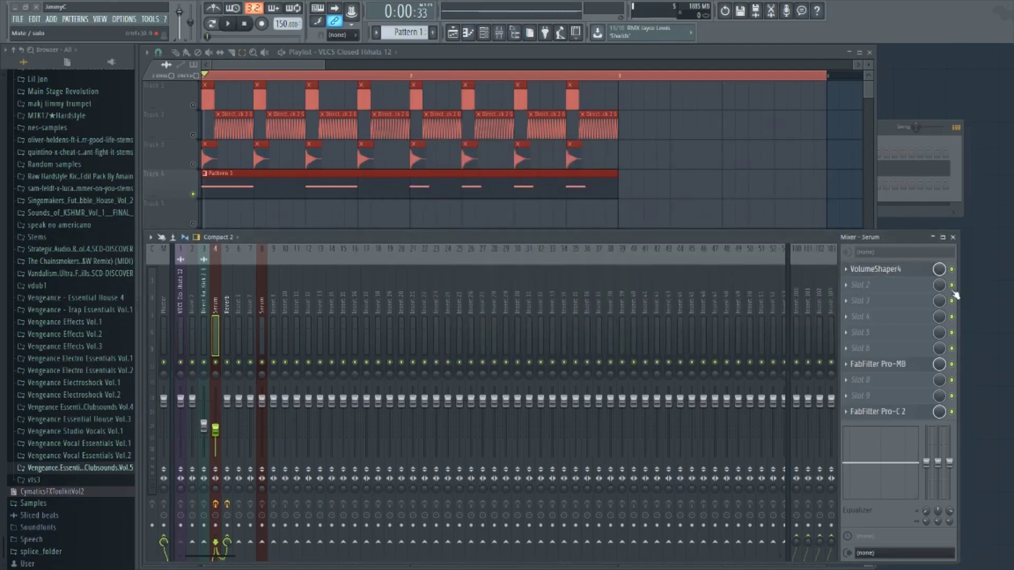
pyautogui.click(874, 269)
pyautogui.moveTo(876, 286)
pyautogui.click(651, 273)
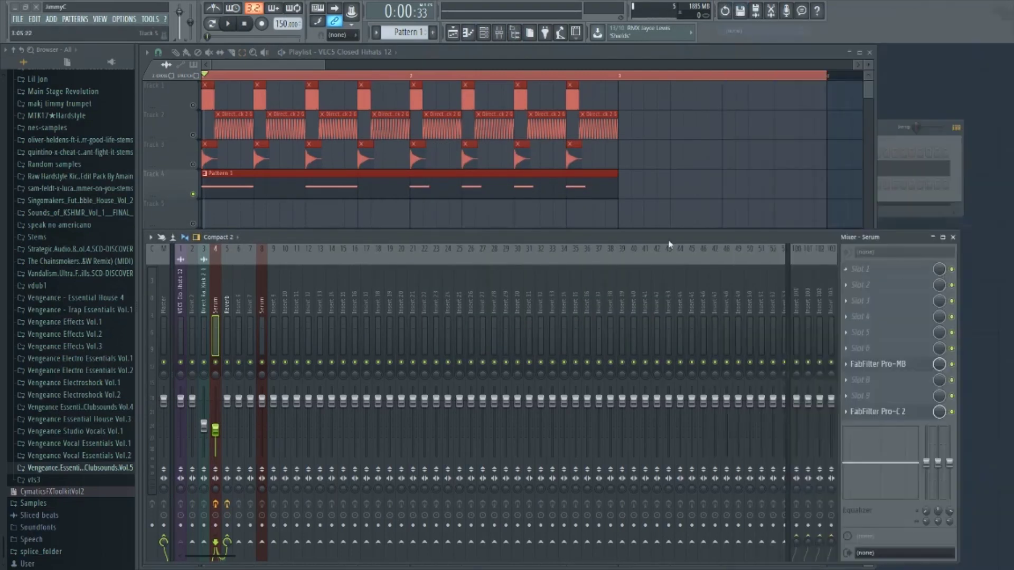